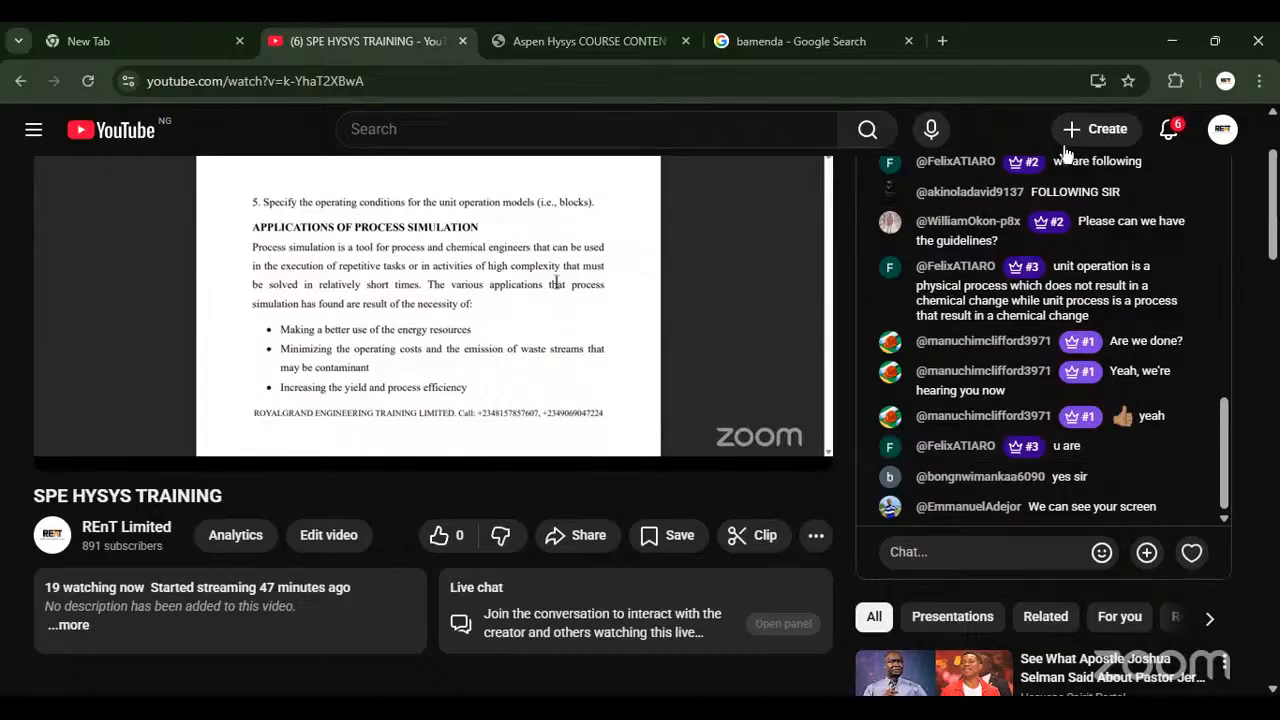
- Reload the SPE HYSYS TRAINING live stream page and close the bamenda Google search page
click(88, 80)
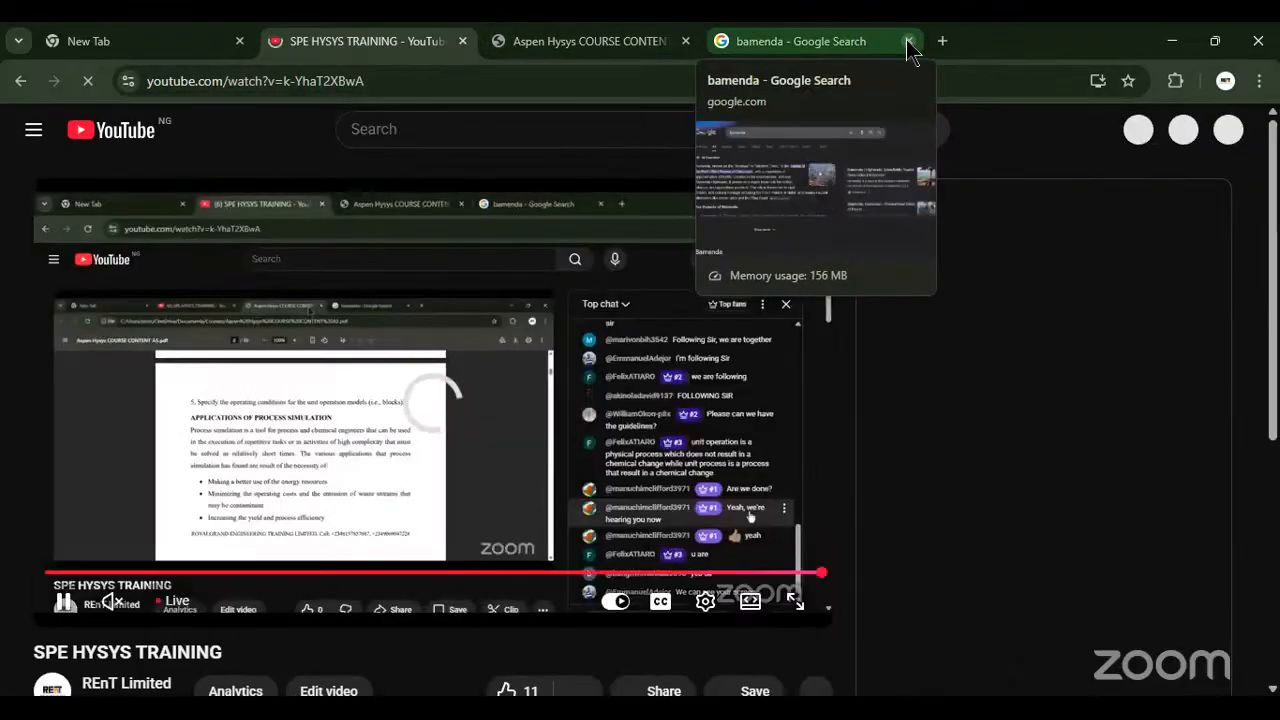
click(908, 41)
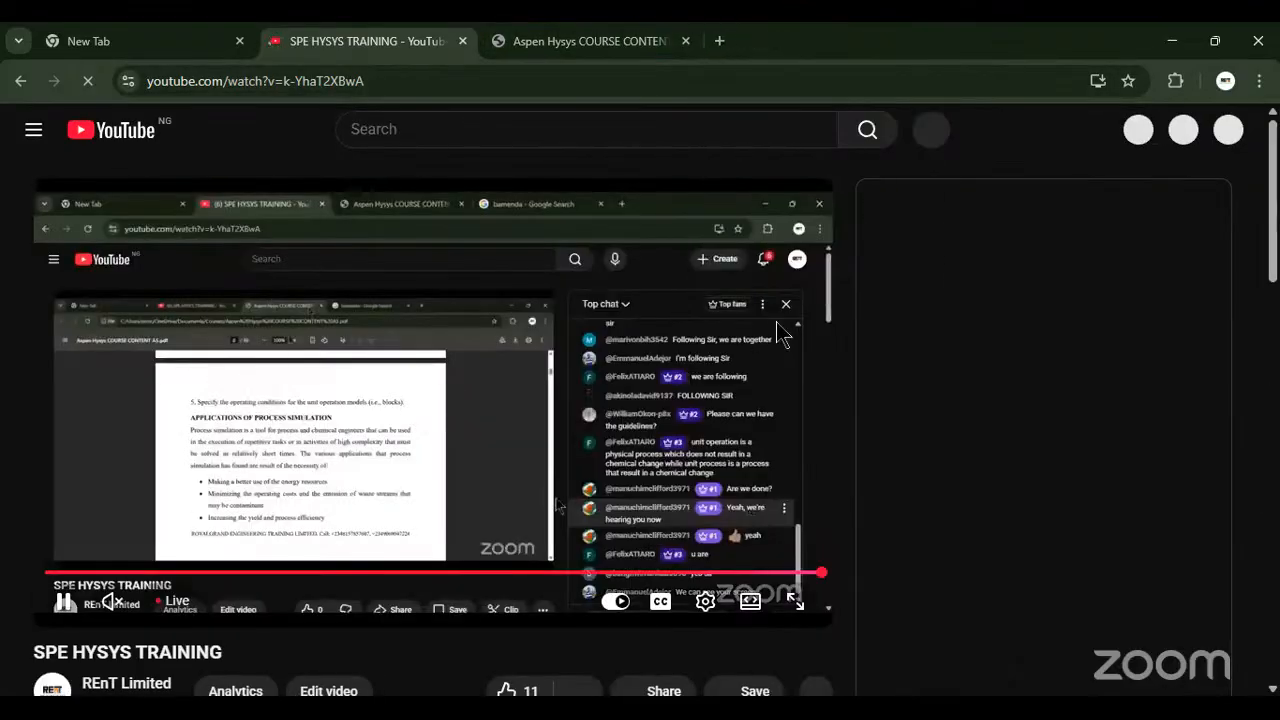
scroll(778, 330, down, 1)
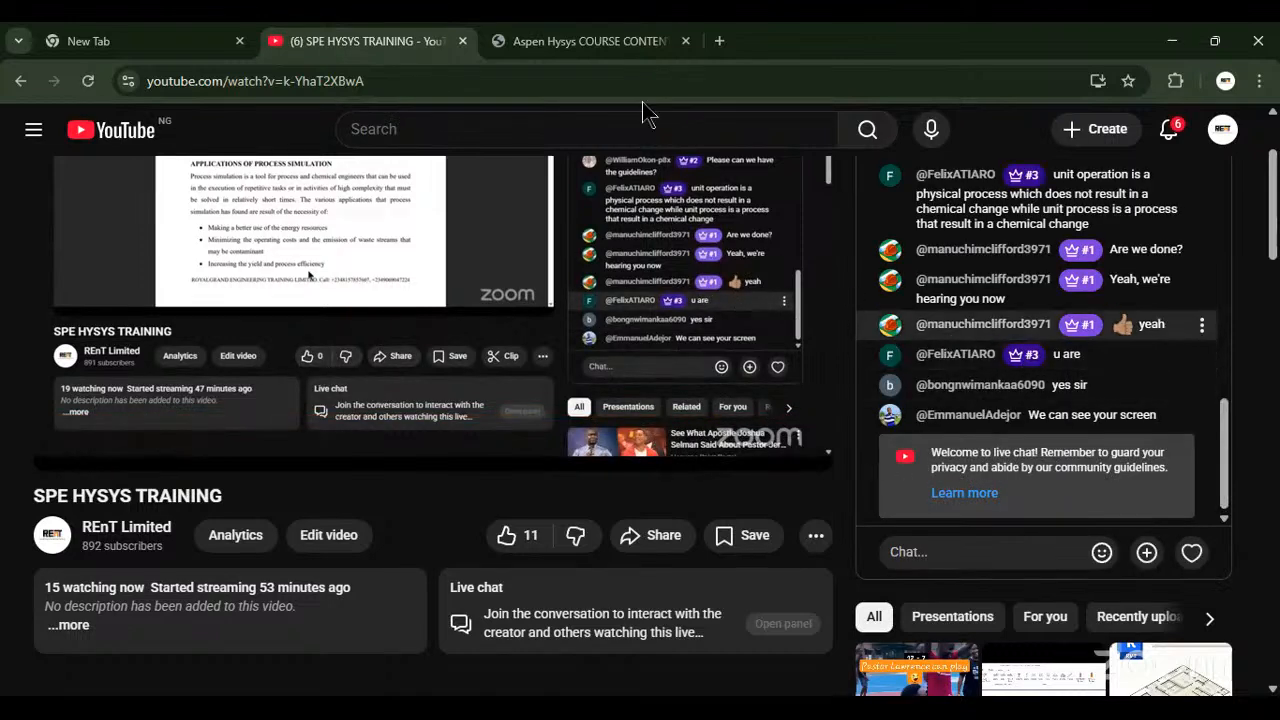
- View the Setting the Environment section of the Aspen Hysys course PDF and switch to Aspen HYSYS
click(546, 41)
scroll(716, 449, down, 2)
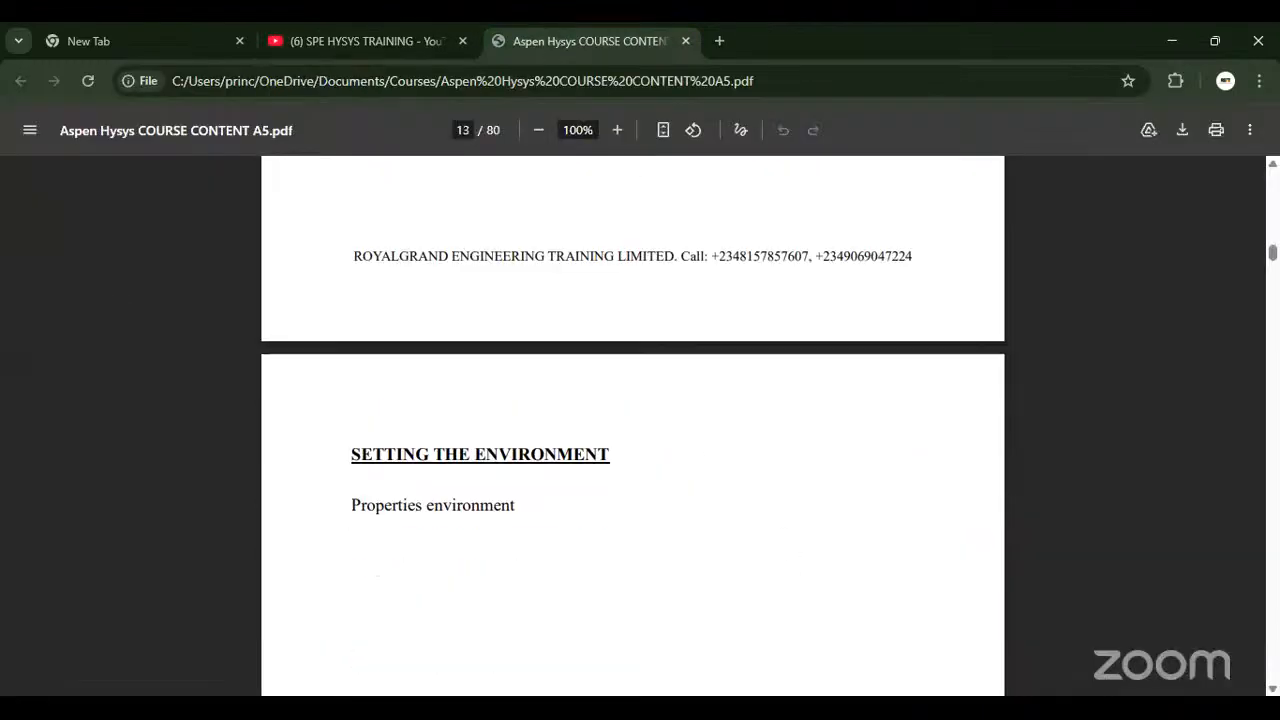
key(alt+Tab)
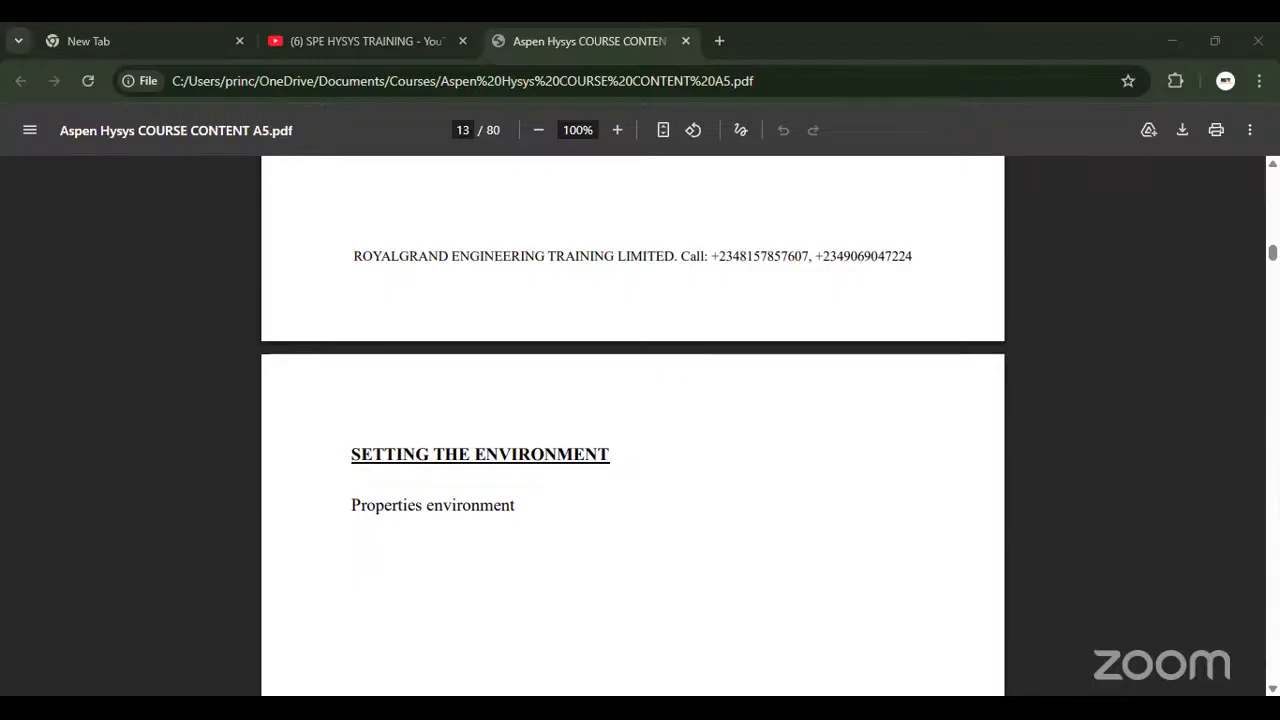
key(alt+Tab)
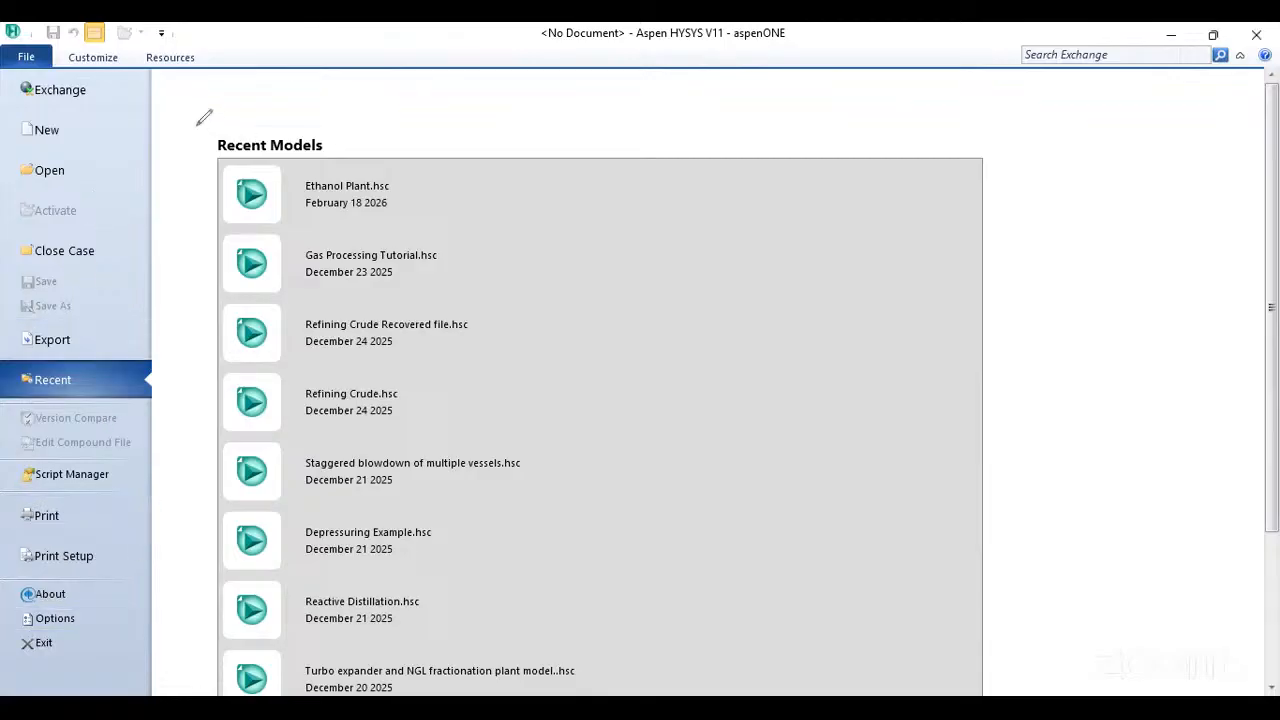
- Outline the Recent Models list with red freehand pen strokes and clear the drawing
mouse_move(197, 125)
mouse_down()
mouse_move(527, 342)
mouse_move(515, 648)
mouse_up()
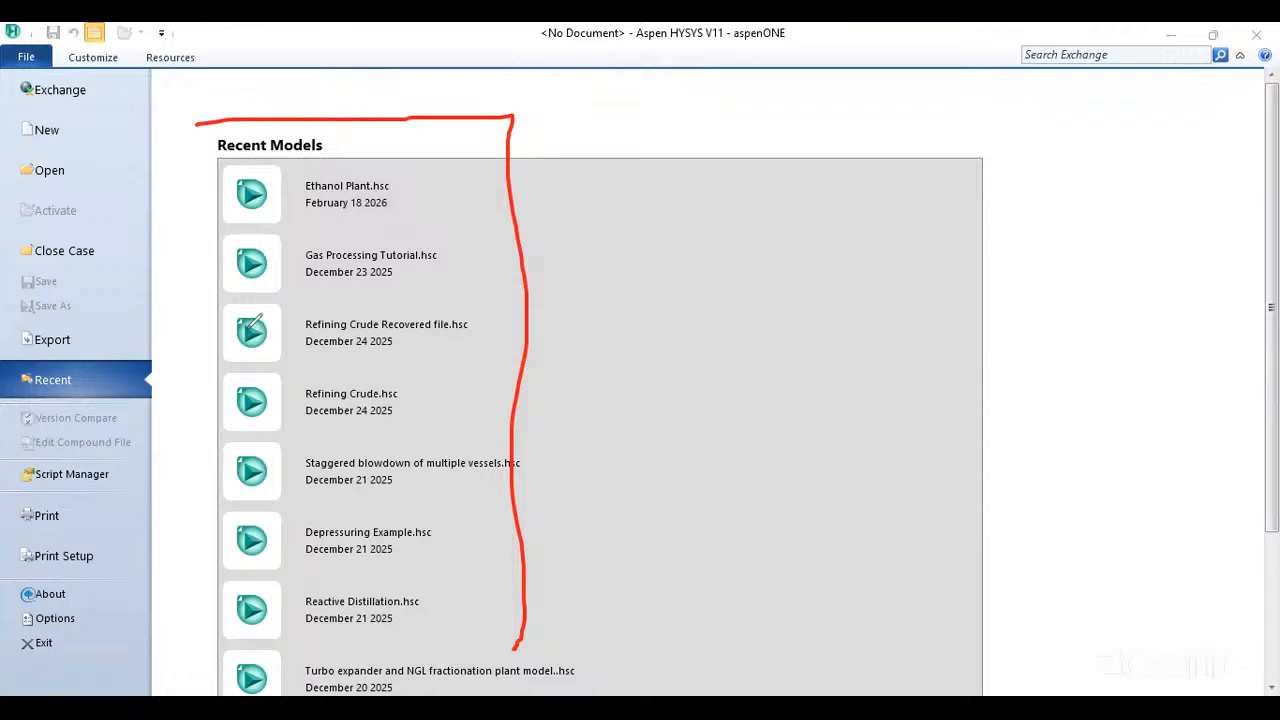
drag(195, 128, 190, 518)
key(Escape)
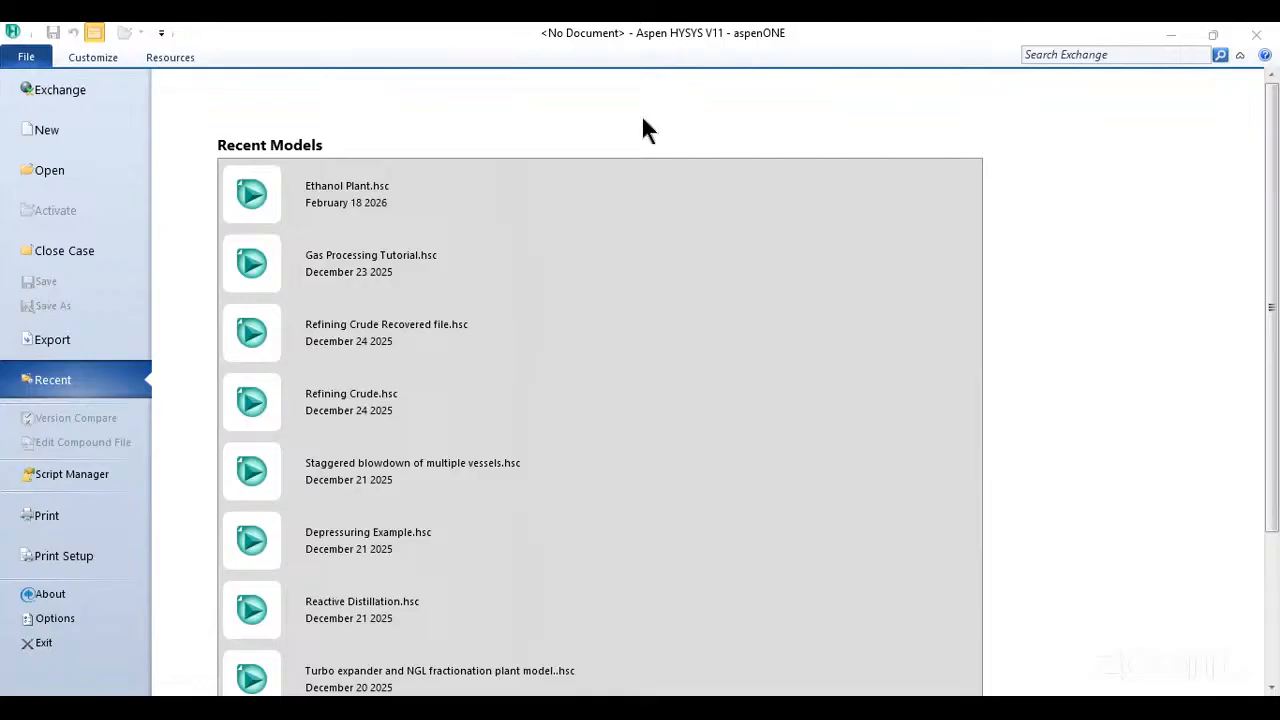
- Circle New and Open in red, annotate them with "Cr" and "Ex", and erase the pen marks
drag(30, 115, 12, 122)
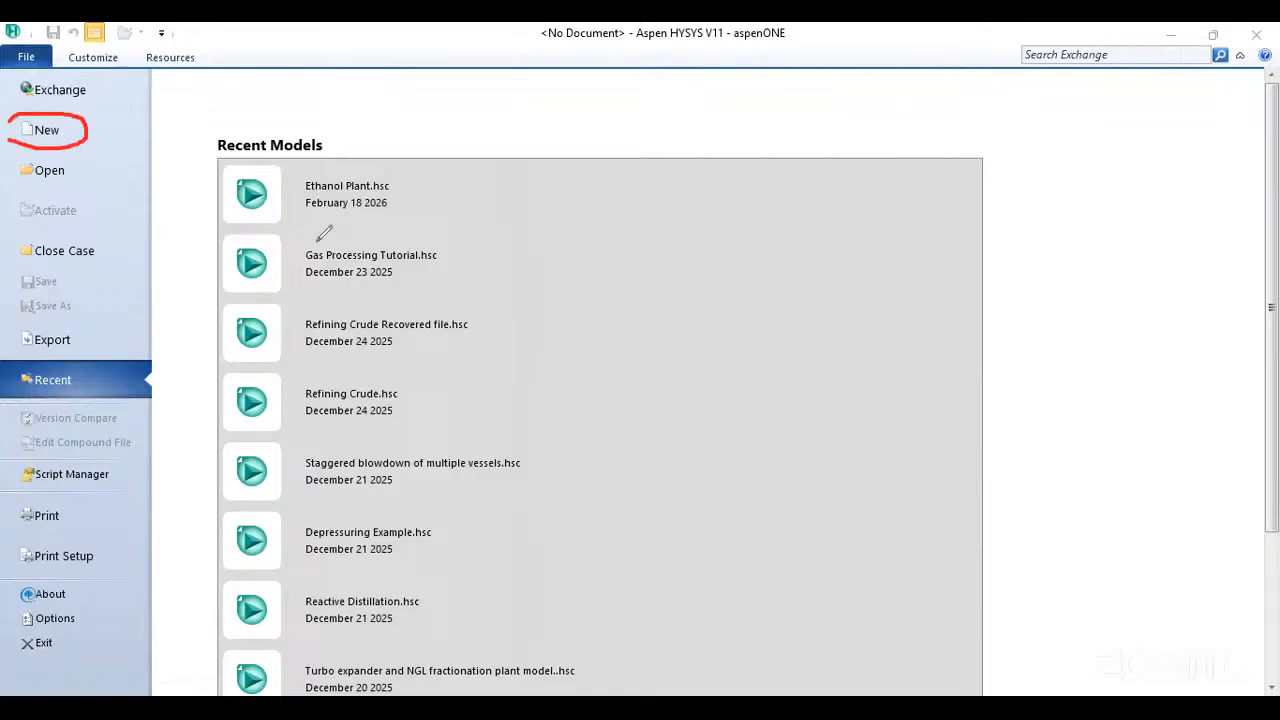
drag(16, 170, 90, 154)
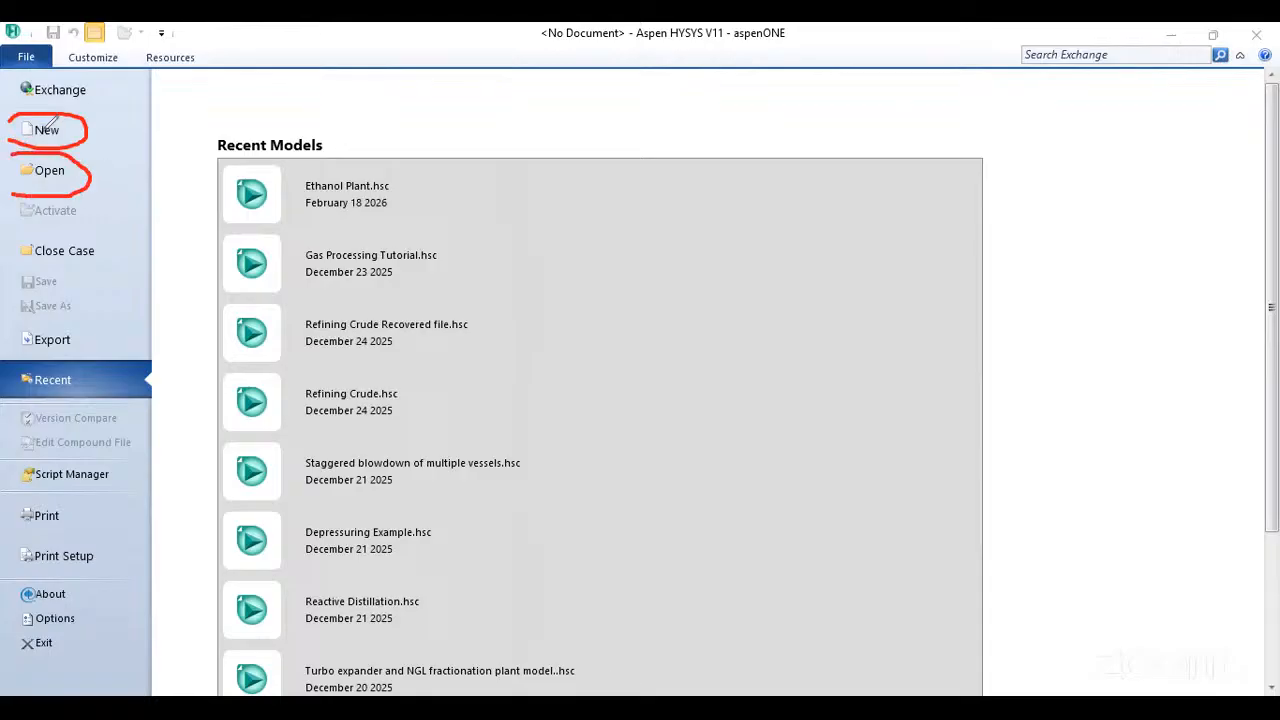
drag(128, 108, 64, 130)
drag(78, 178, 116, 204)
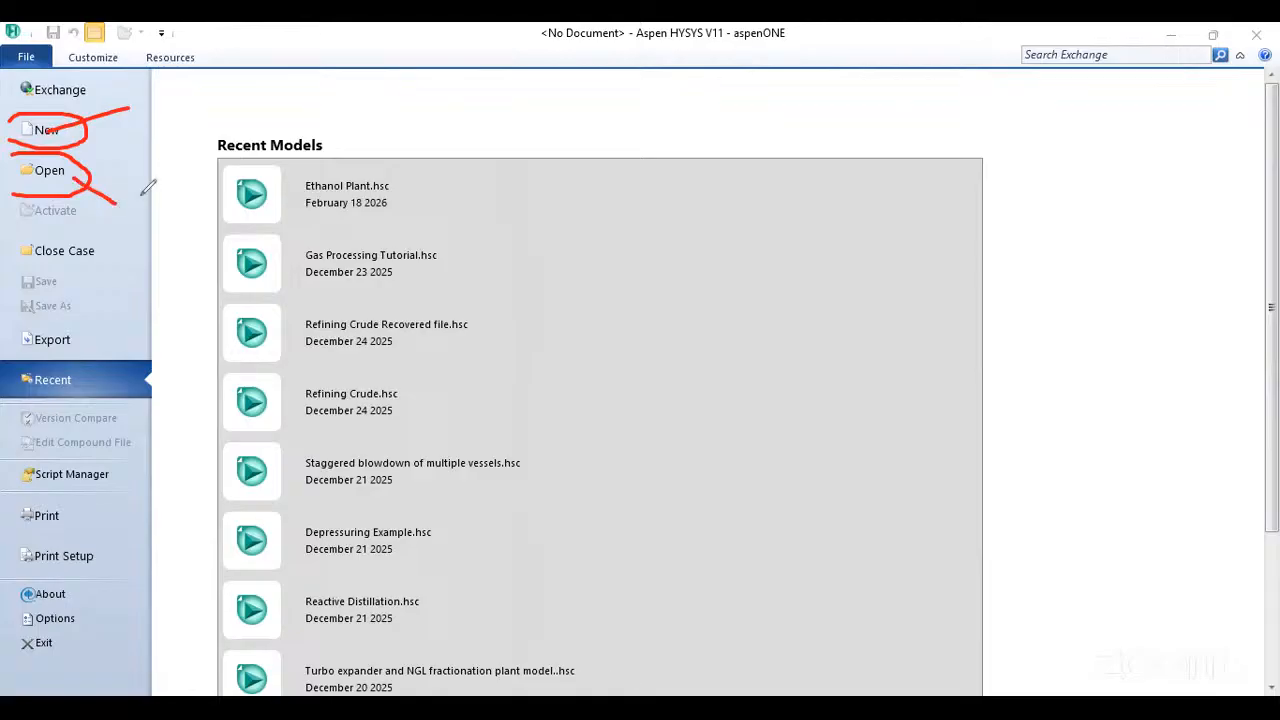
mouse_move(136, 196)
mouse_down()
mouse_move(130, 229)
mouse_move(136, 214)
mouse_move(158, 226)
mouse_move(144, 226)
mouse_up()
mouse_move(151, 98)
mouse_down()
mouse_move(149, 121)
mouse_move(175, 108)
mouse_up()
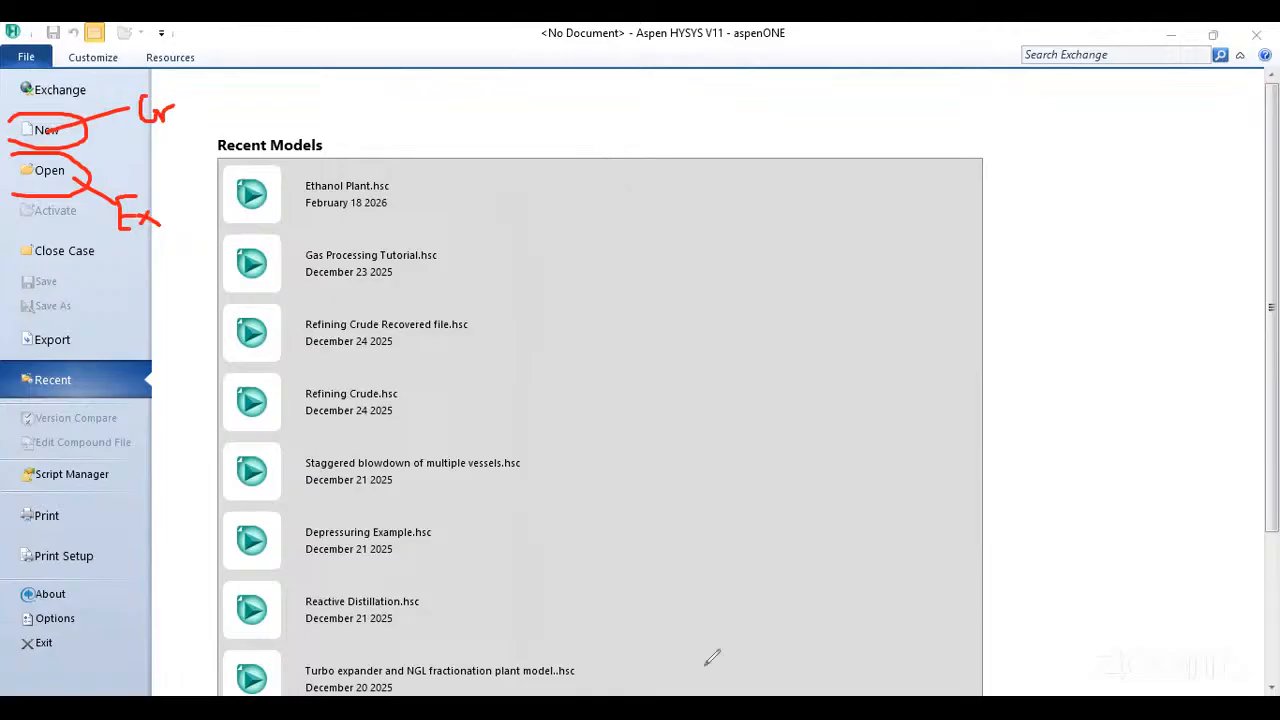
key(e)
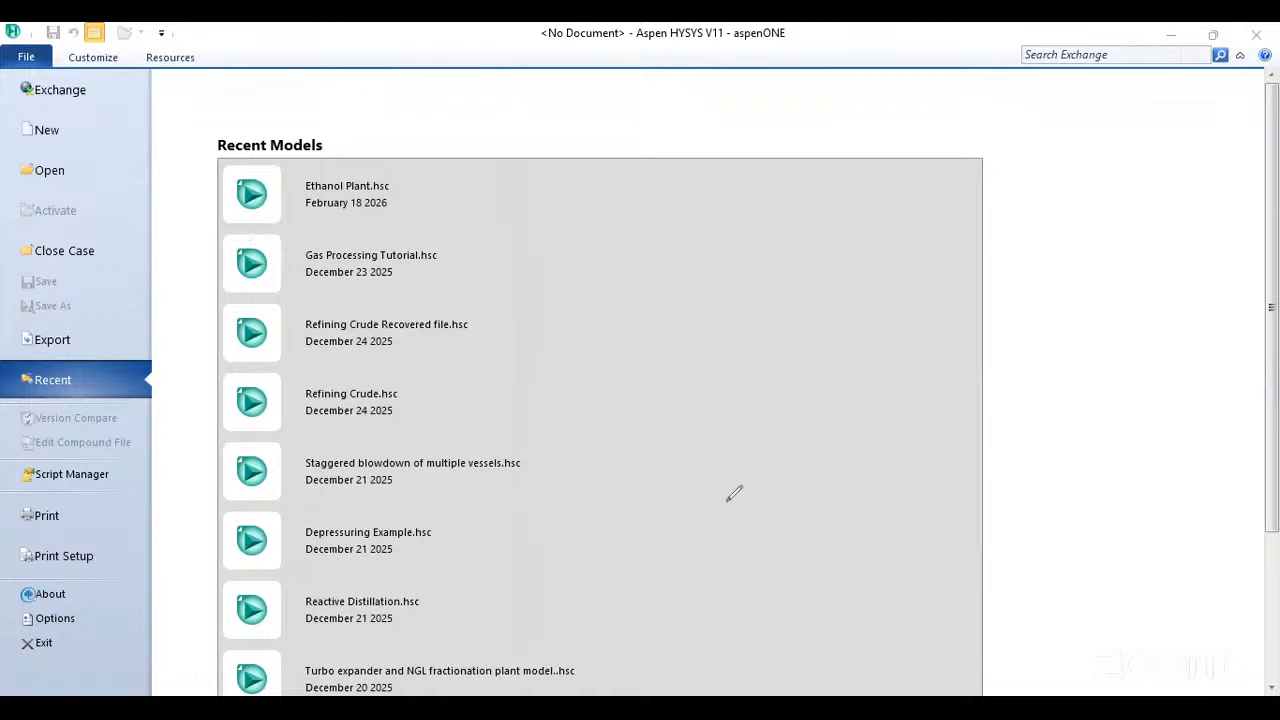
- View the customization and resource commands and bring up the example files delivered with Aspen HYSYS
click(91, 60)
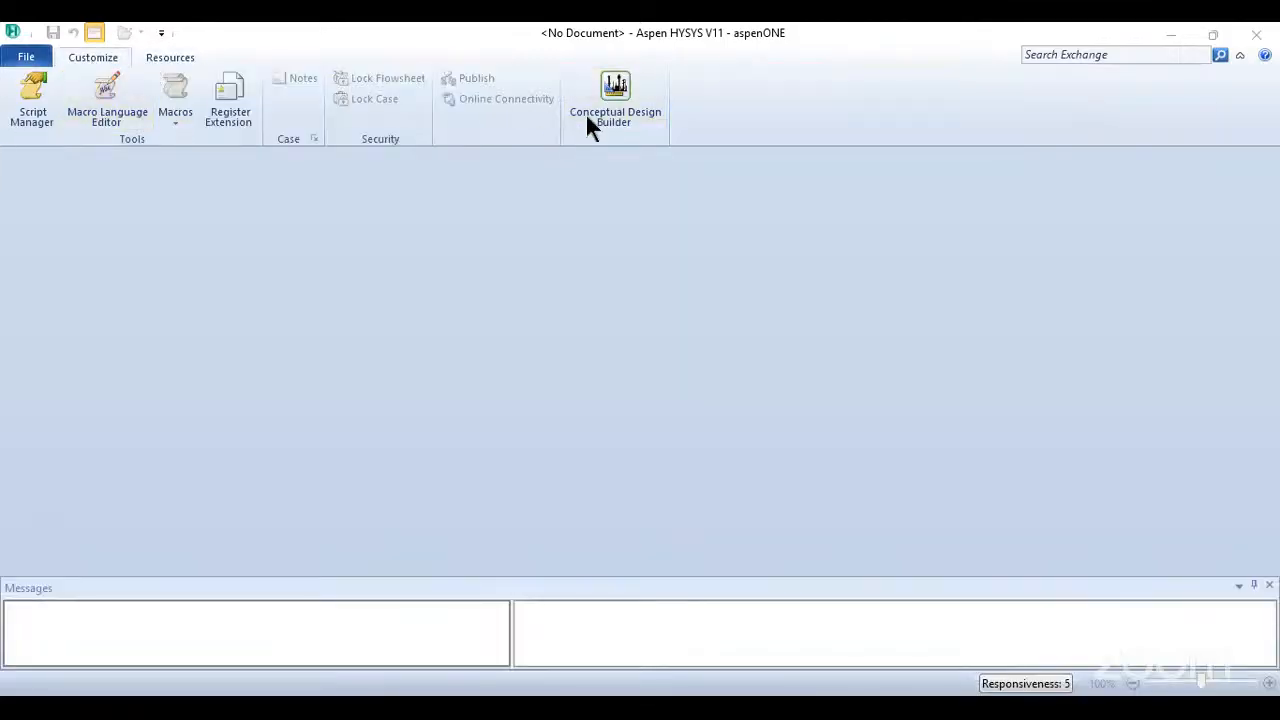
click(168, 62)
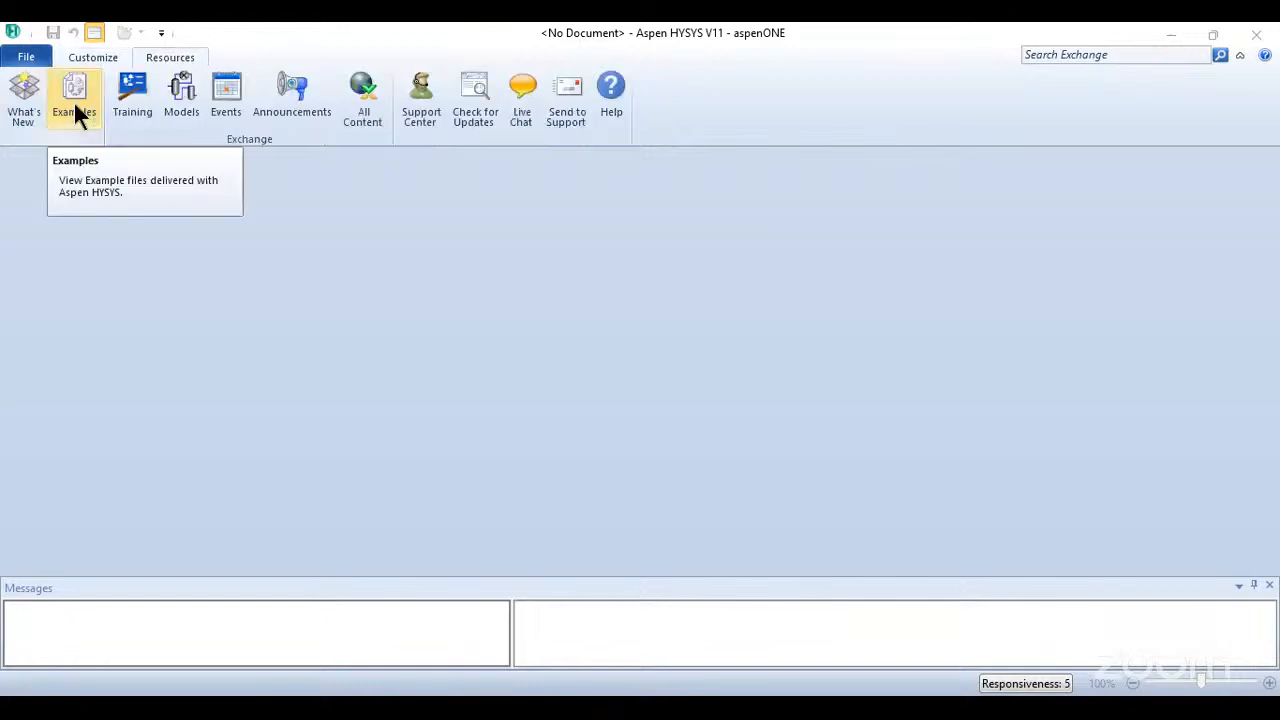
click(76, 110)
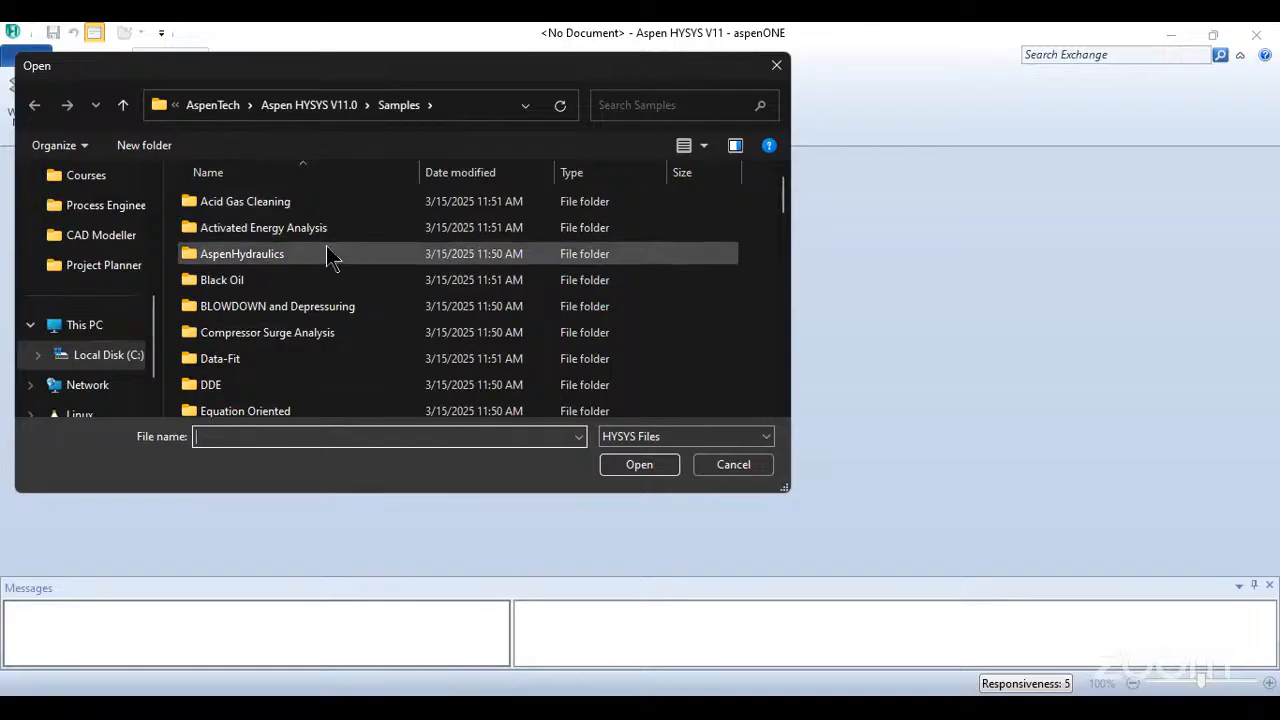
- Look through the example folders and simulation cases in the Samples folder, widening the Name column to show full file names
click(266, 220)
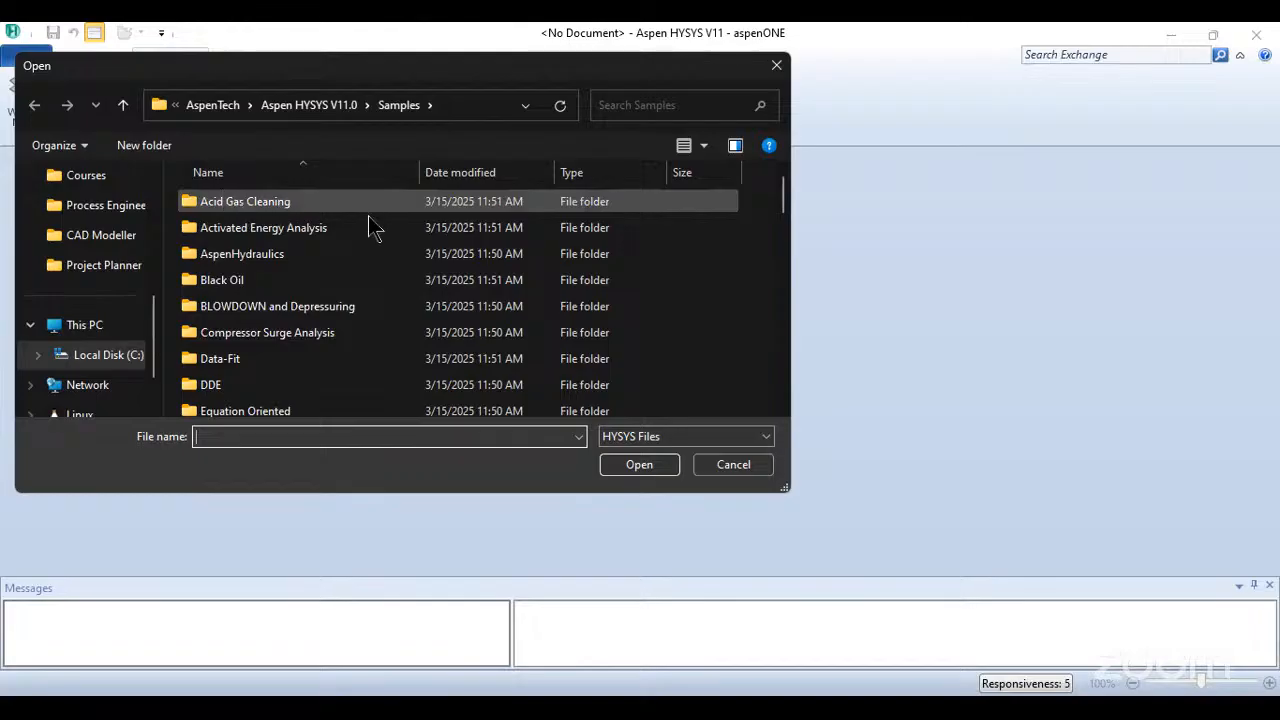
scroll(226, 299, down, 2)
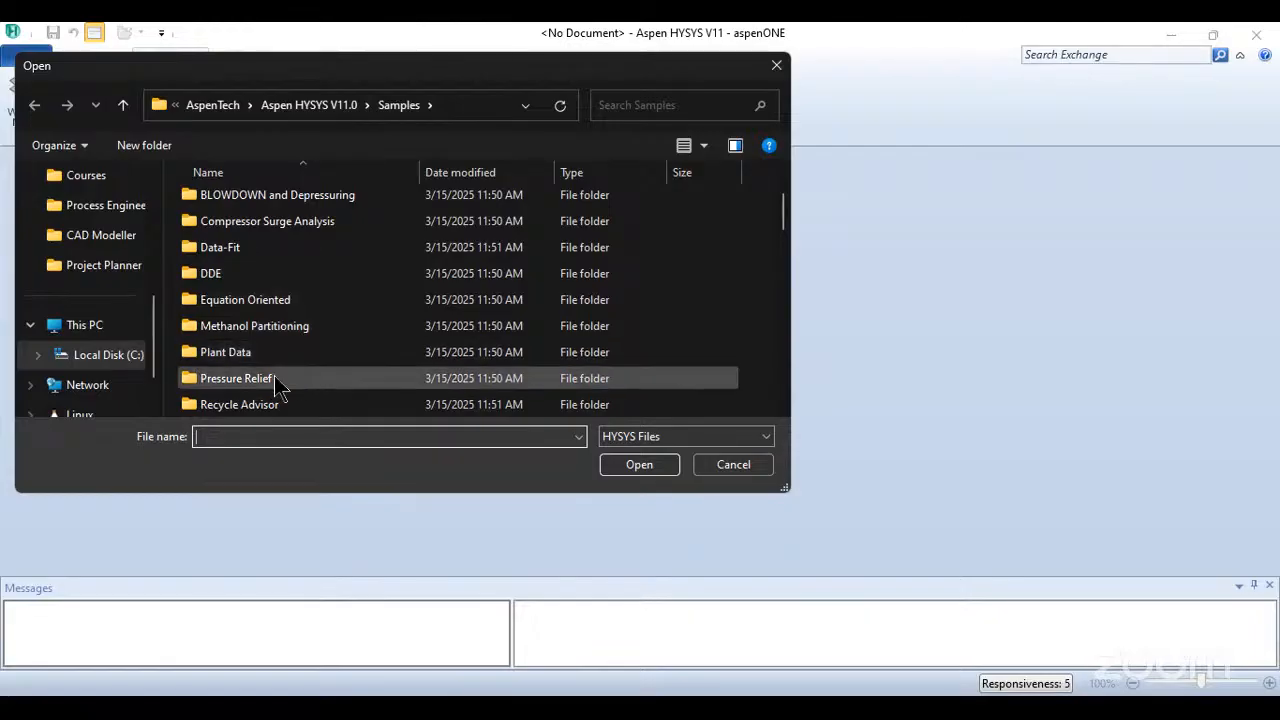
scroll(288, 377, down, 5)
scroll(290, 375, down, 4)
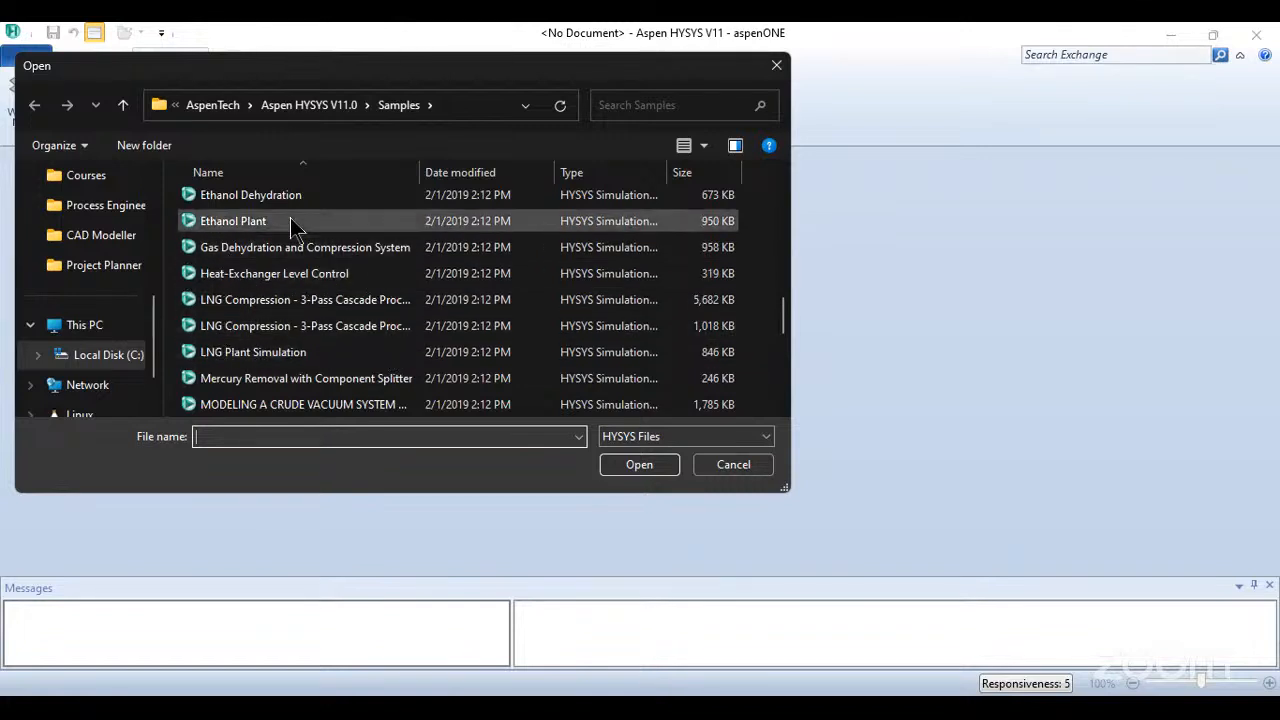
scroll(514, 280, down, 5)
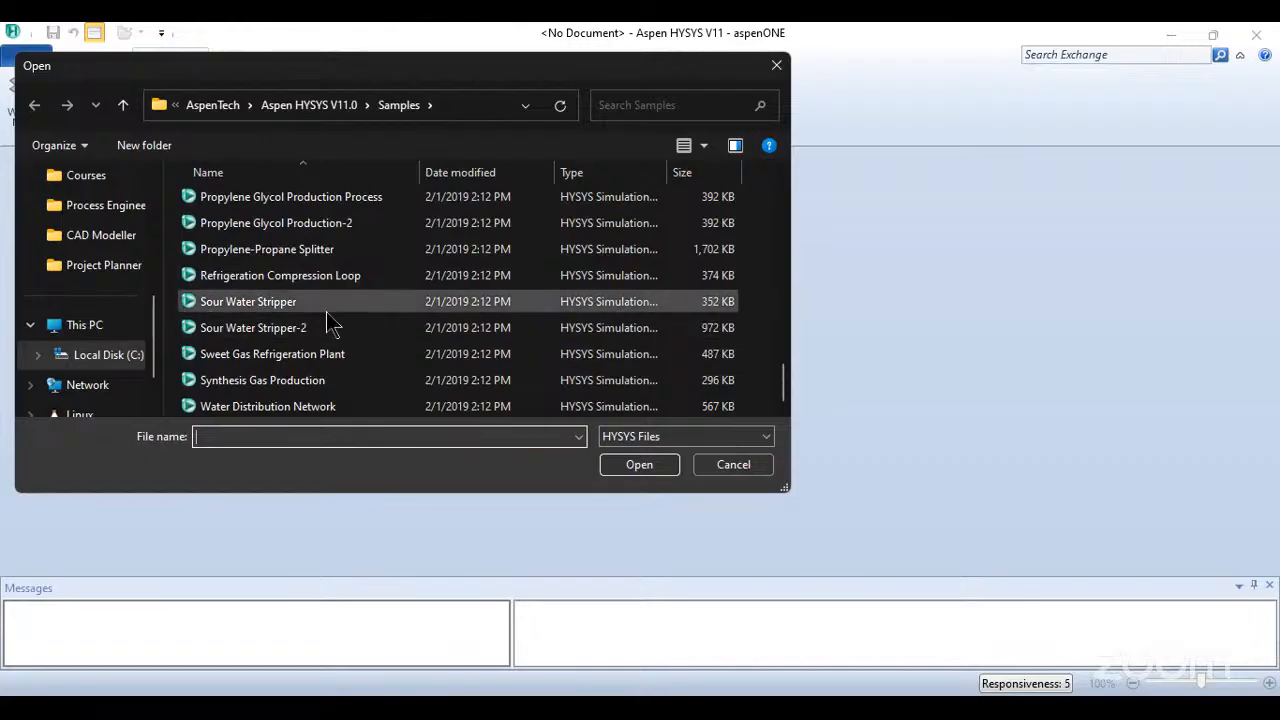
scroll(310, 320, up, 3)
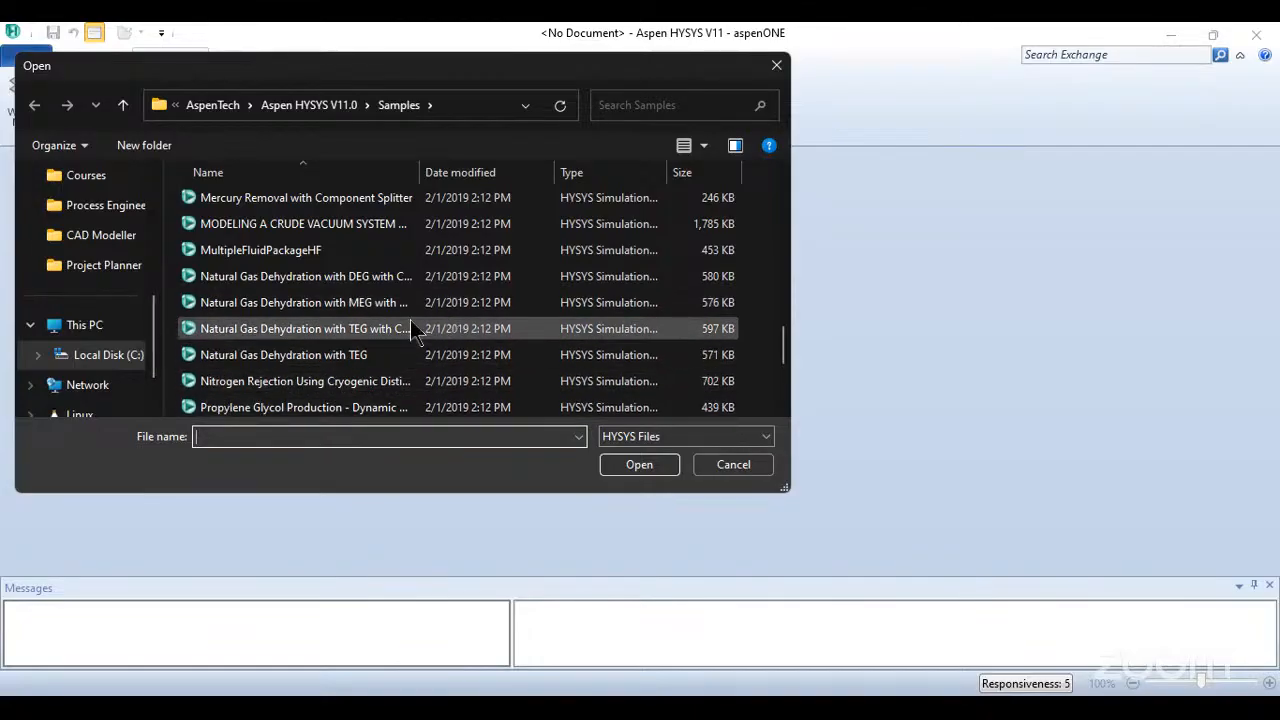
double_click(420, 172)
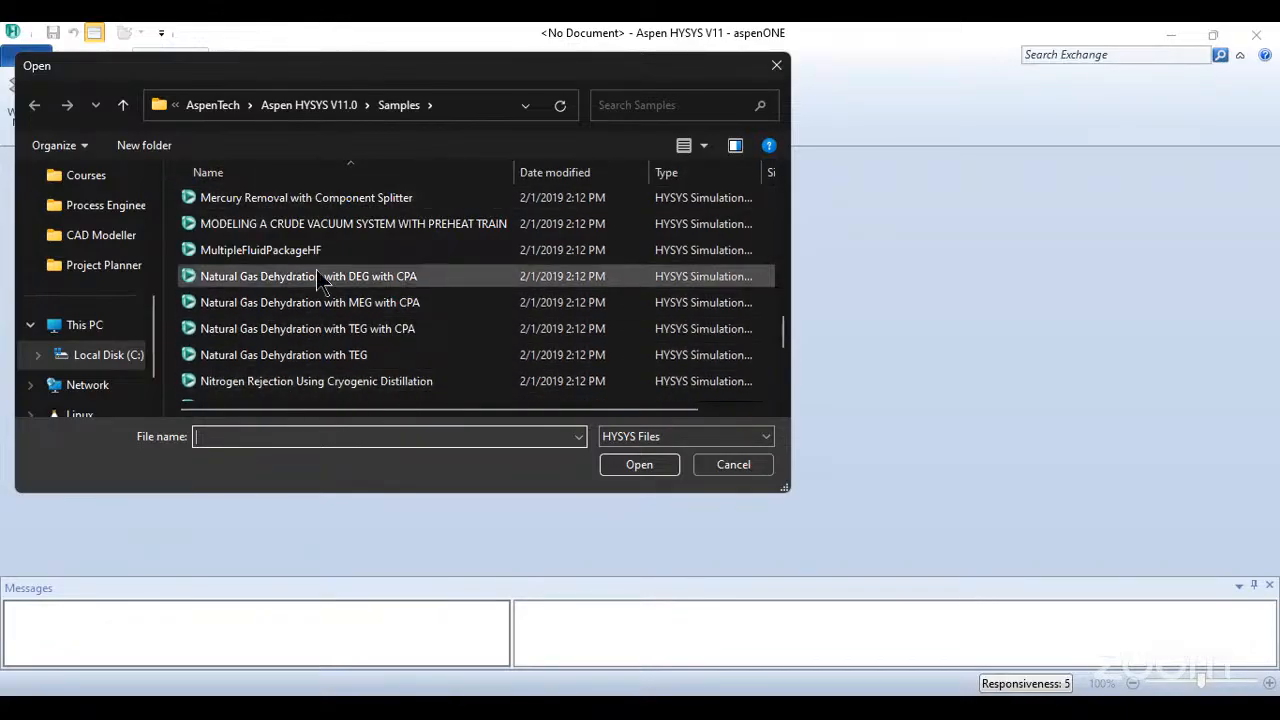
scroll(325, 290, up, 10)
scroll(320, 280, up, 8)
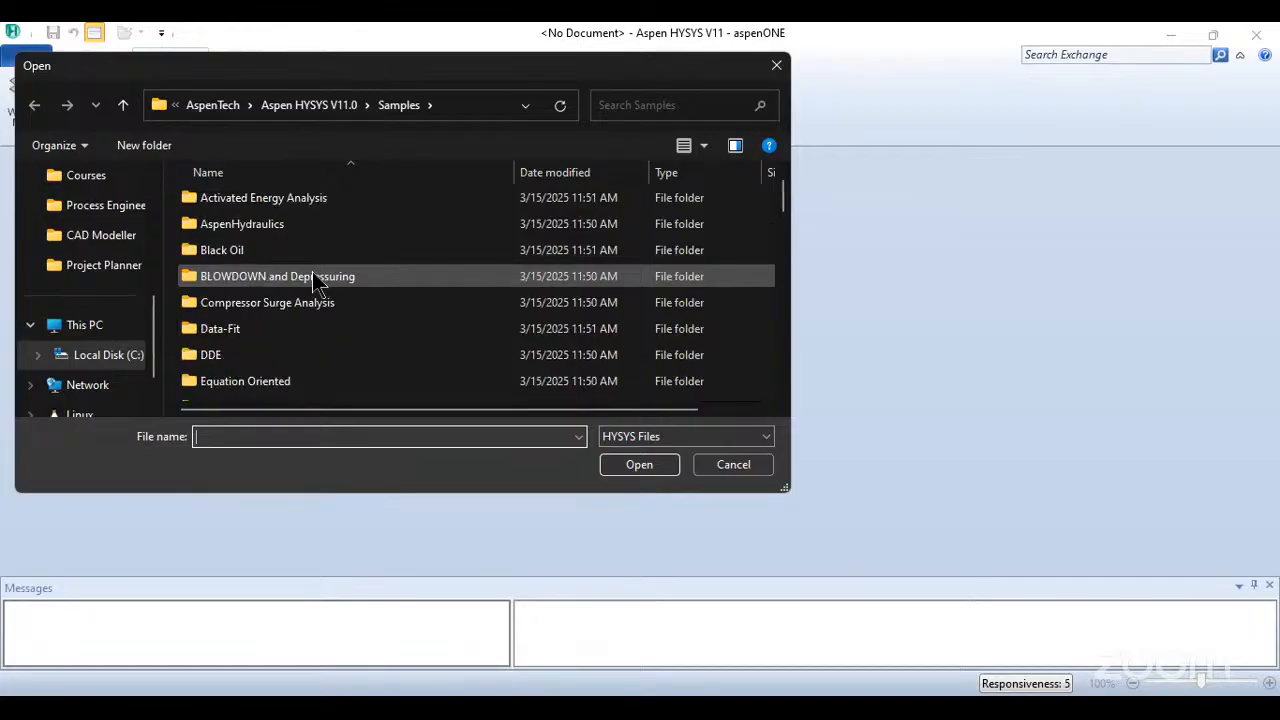
scroll(312, 275, down, 7)
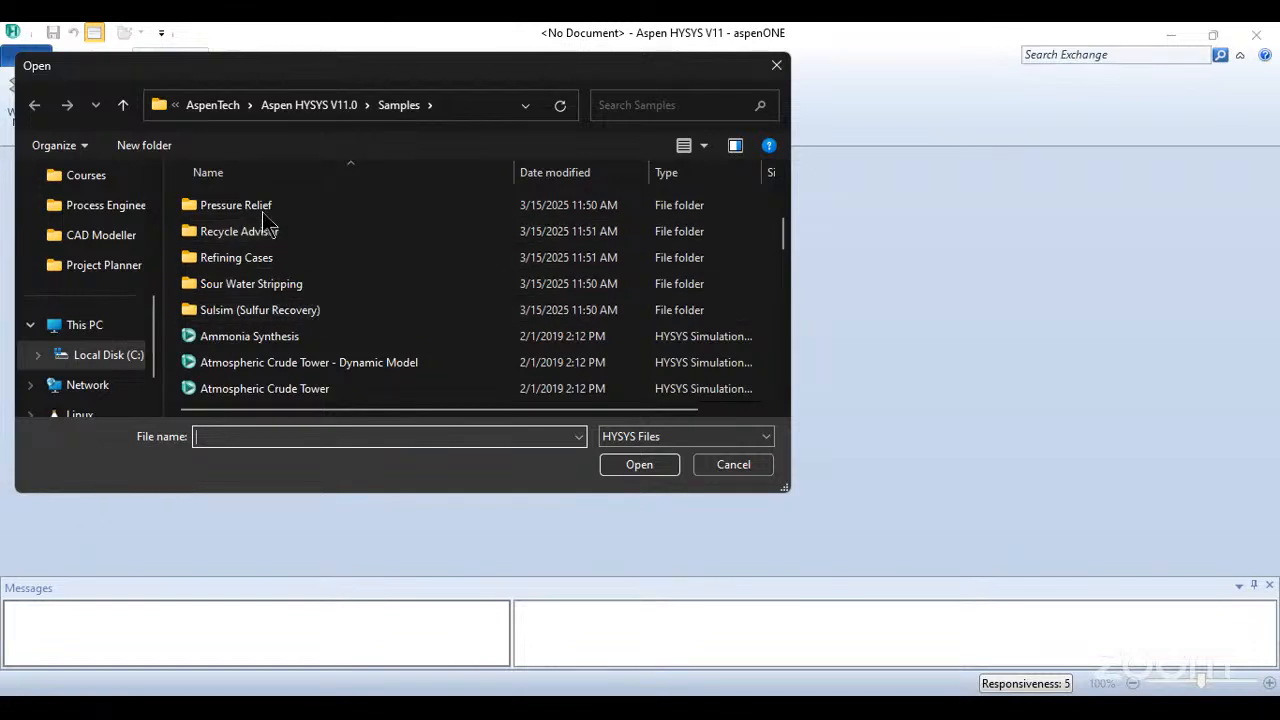
scroll(400, 345, down, 2)
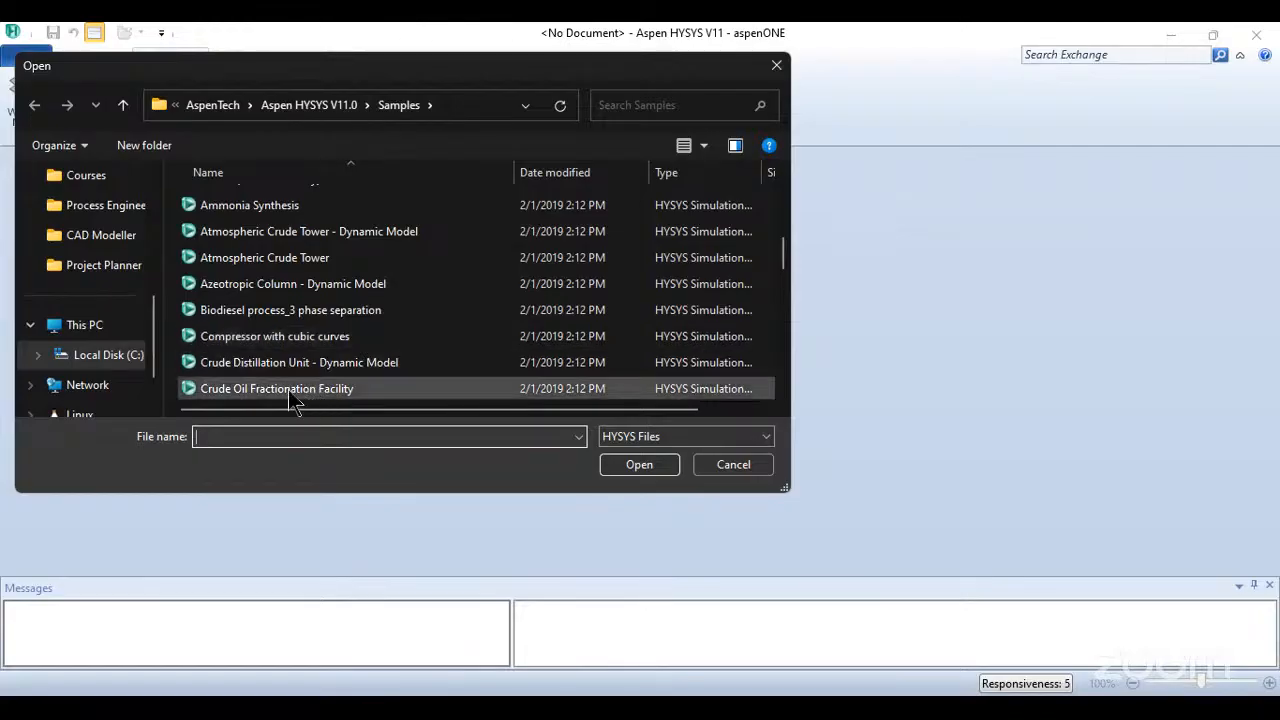
- Open the Crude Oil Fractionation Facility sample case and close its Boiling Point Properties plot
click(260, 389)
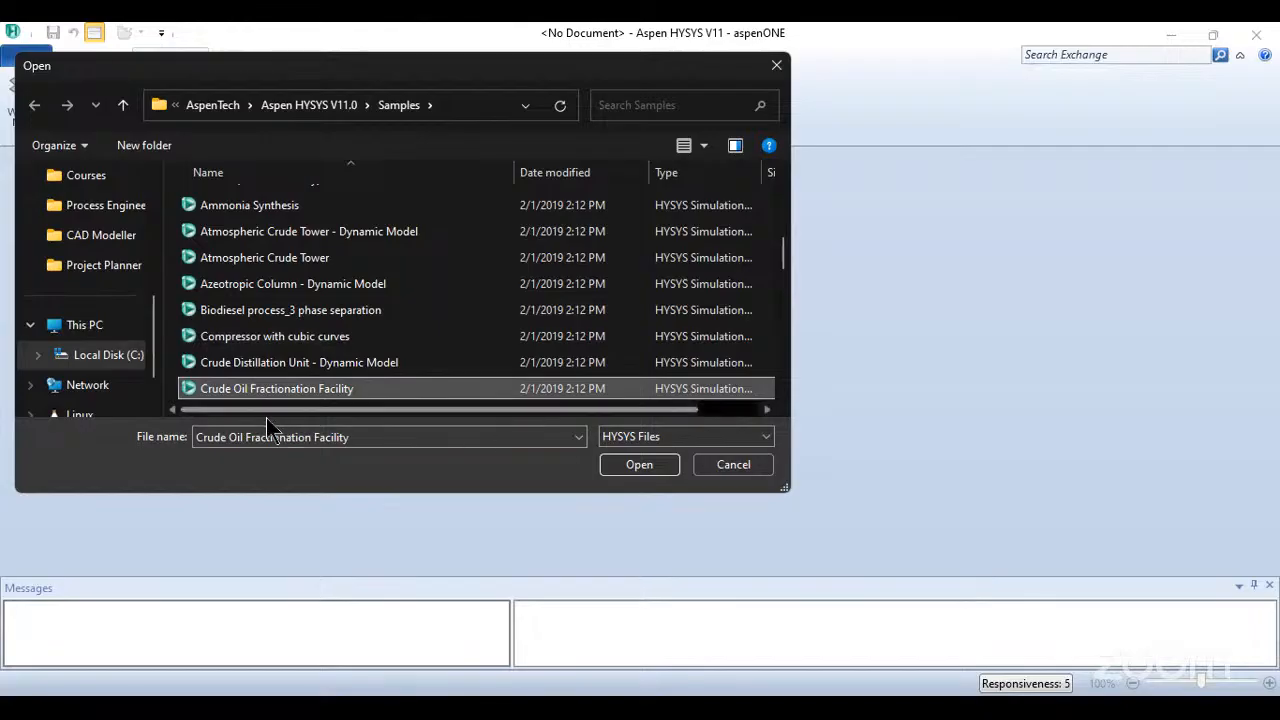
click(648, 464)
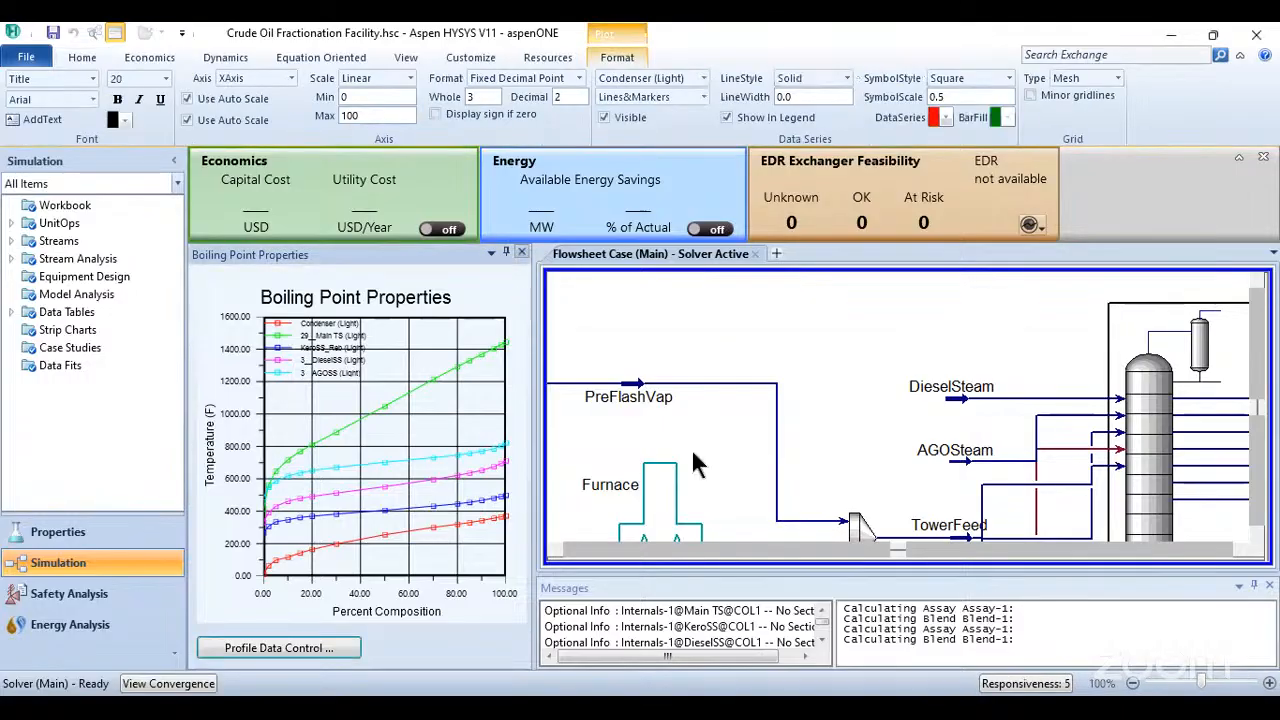
click(521, 253)
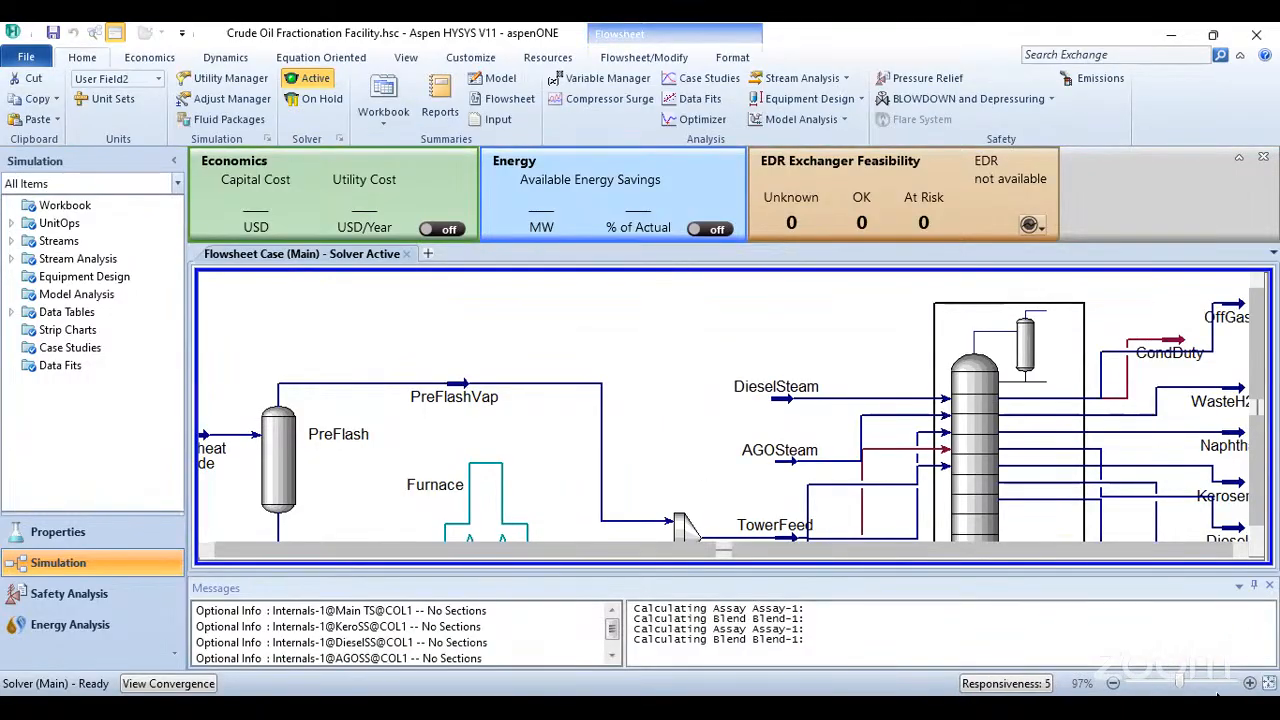
- Fit the entire crude fractionation flowsheet in view and enlarge it to 59%
click(1269, 683)
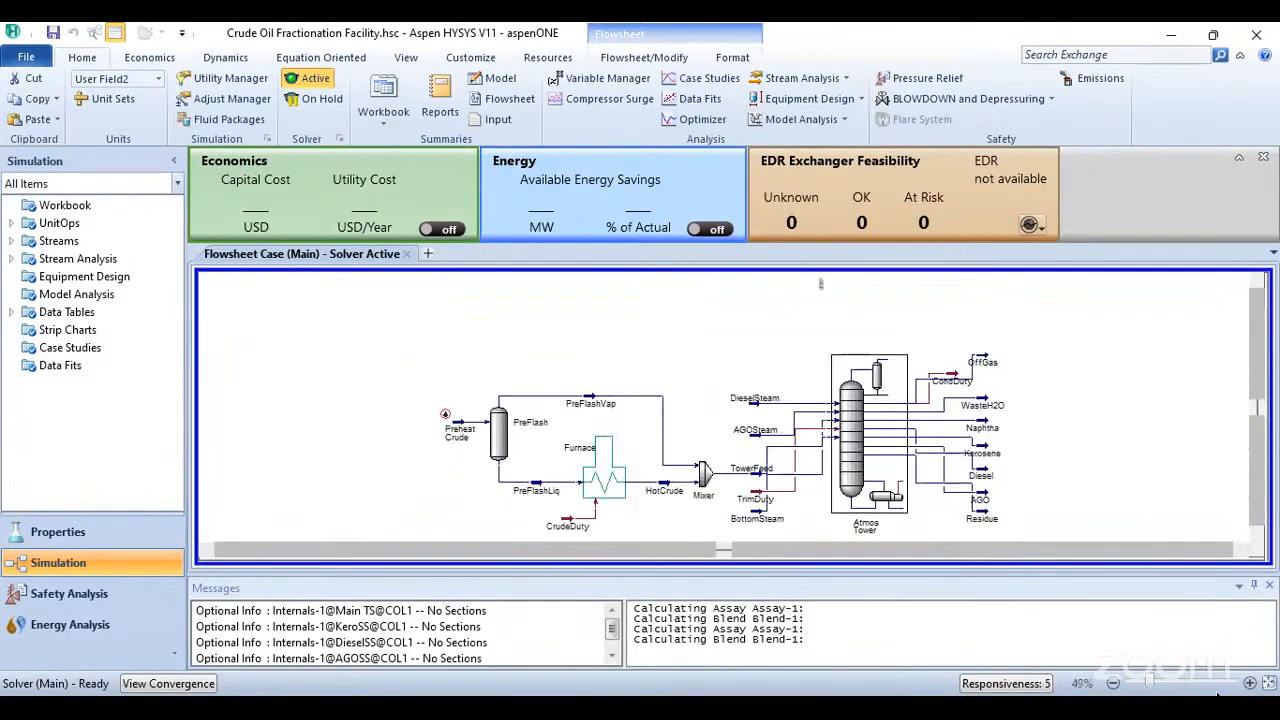
click(1257, 535)
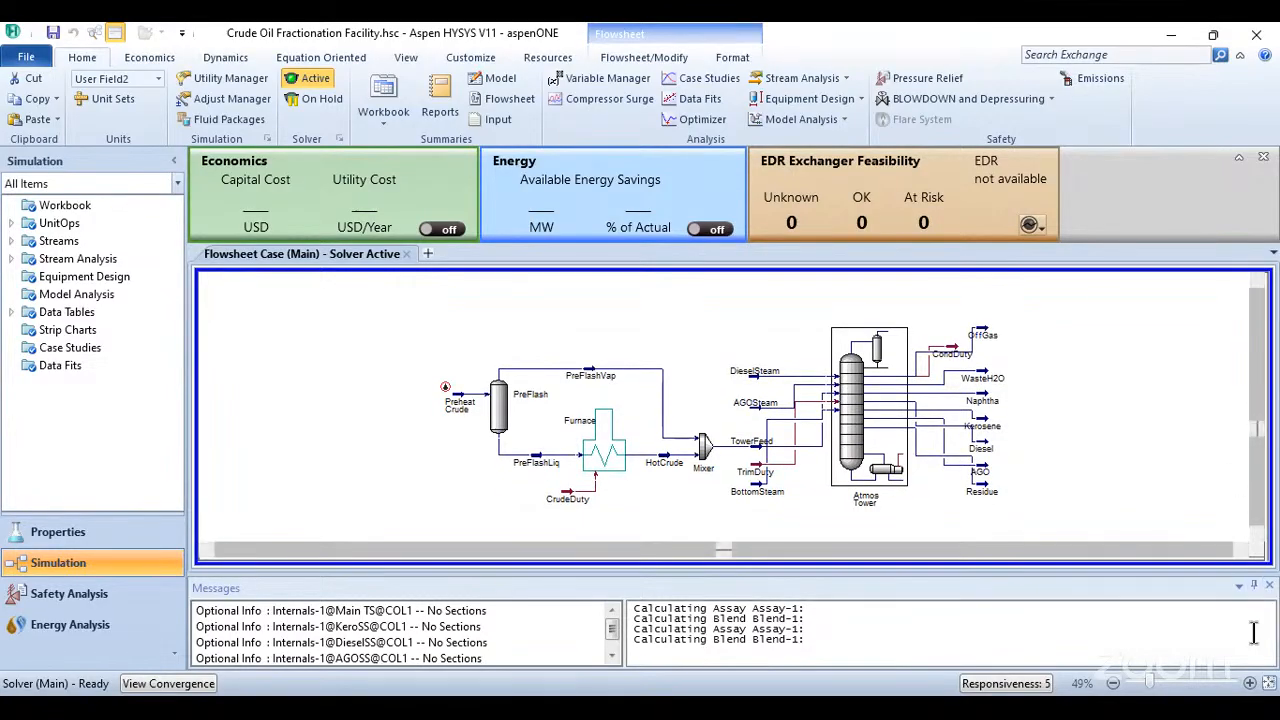
click(1249, 683)
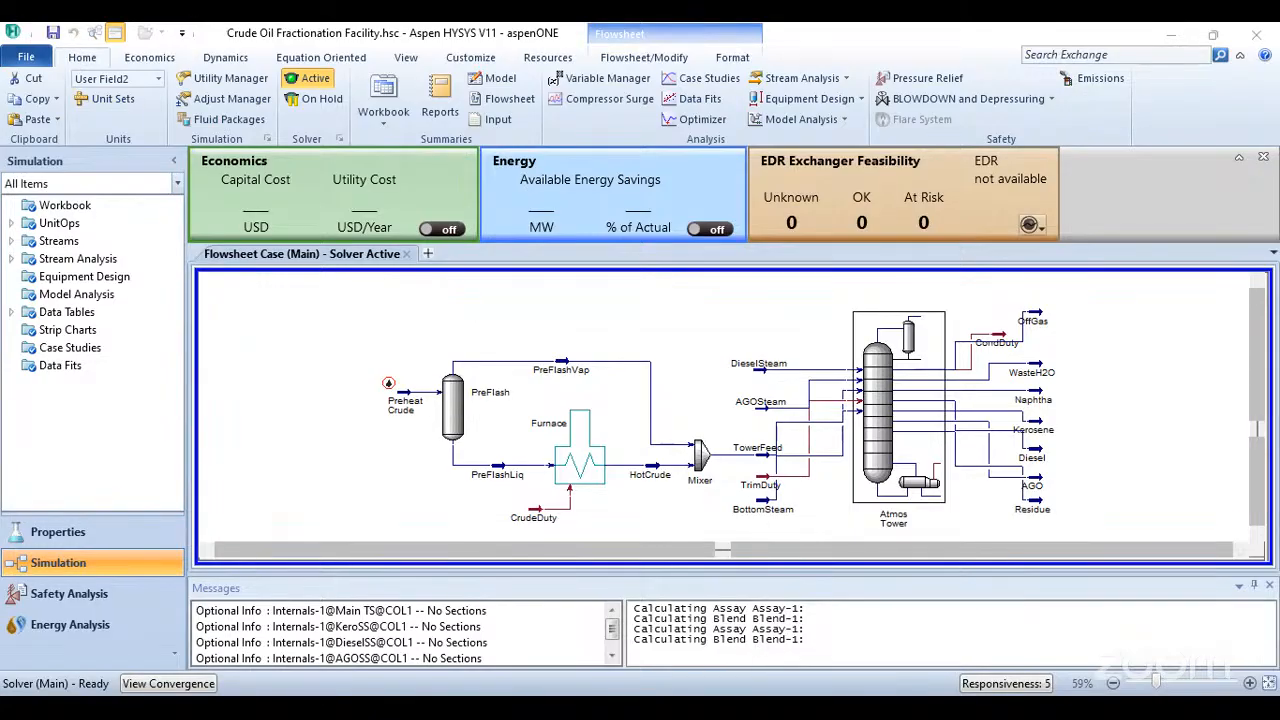
- Close the Crude Oil Fractionation Facility case without saving and return to the Recent Models page
click(27, 60)
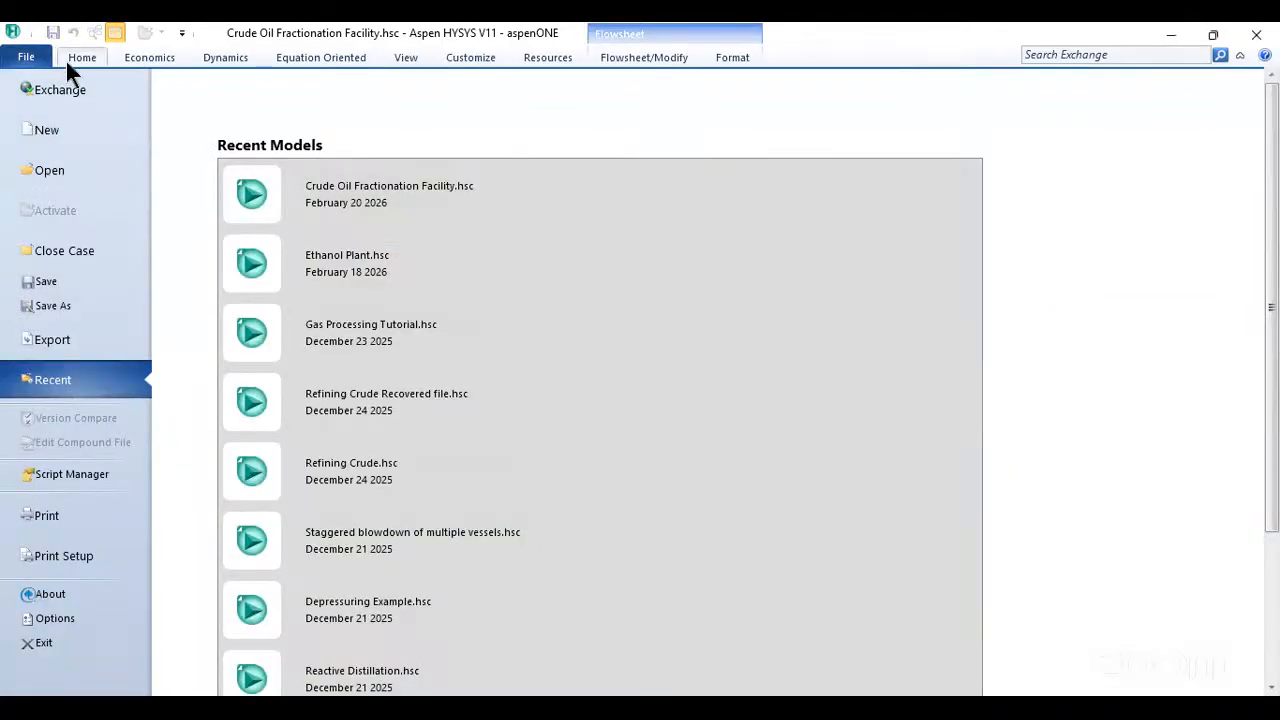
click(60, 251)
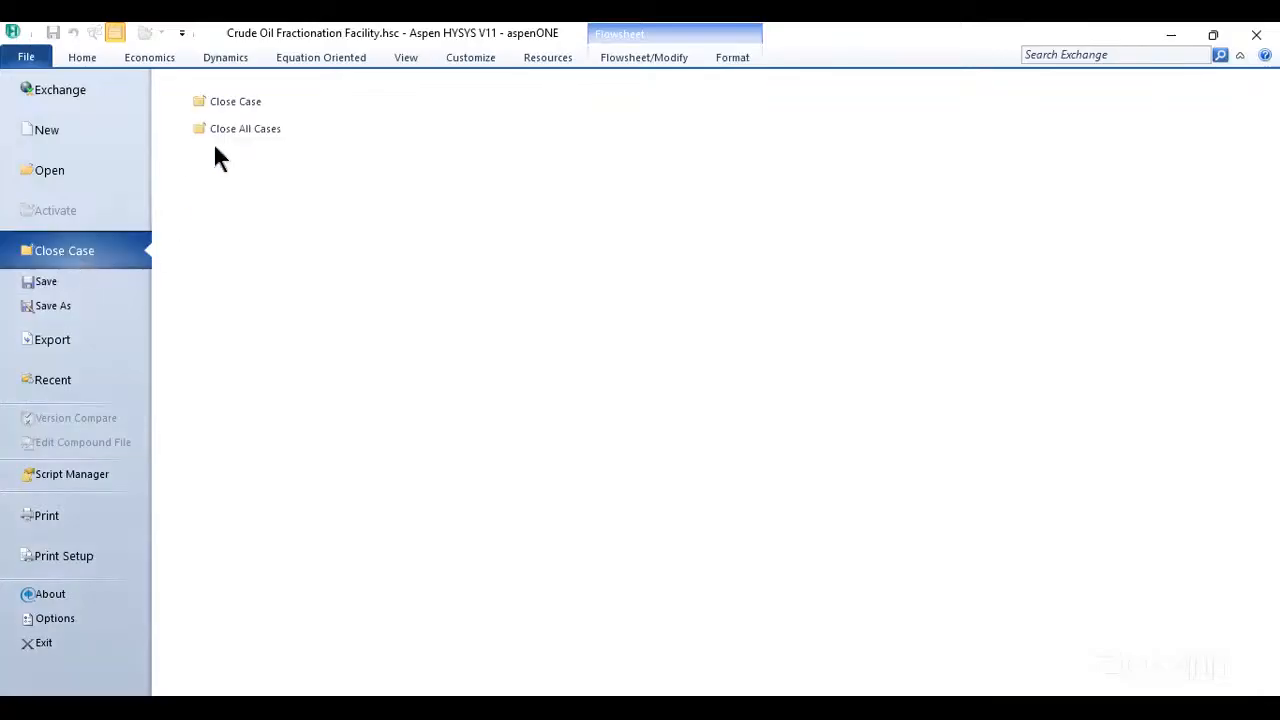
click(235, 101)
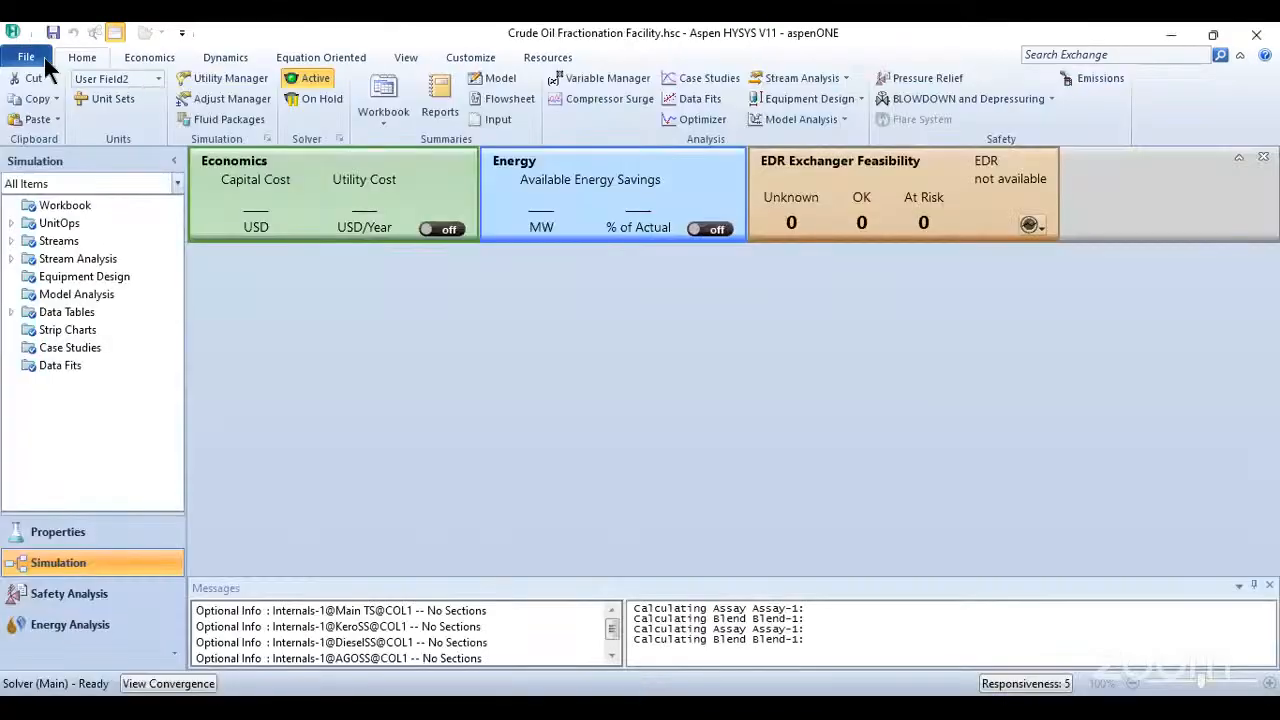
click(43, 58)
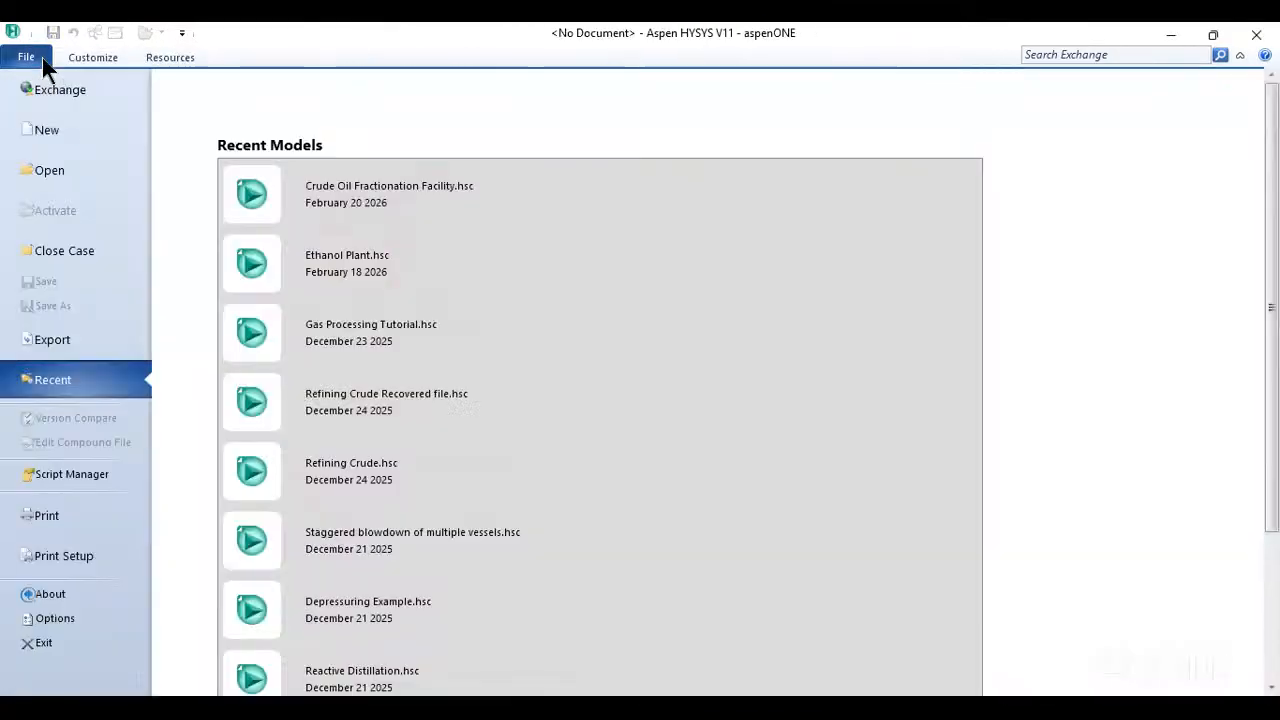
- Open the What's New in Aspen HYSYS V11 help page, reposition its window, and close it
click(27, 60)
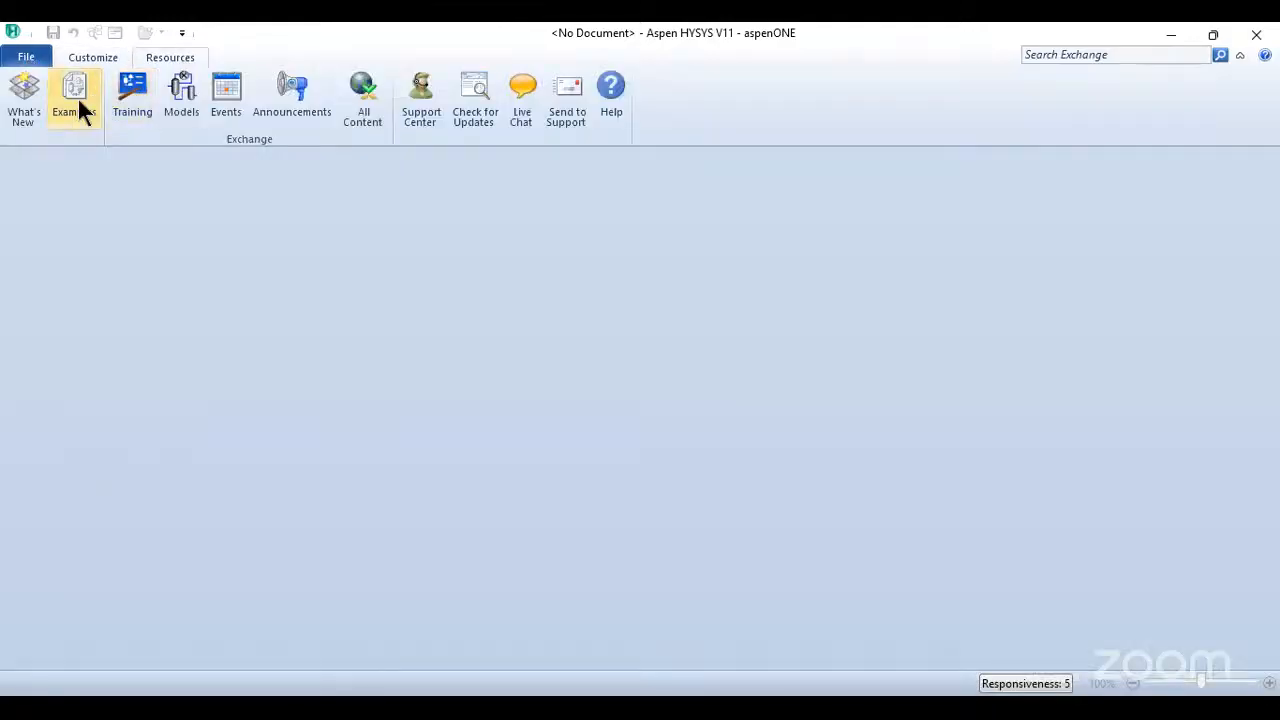
click(19, 107)
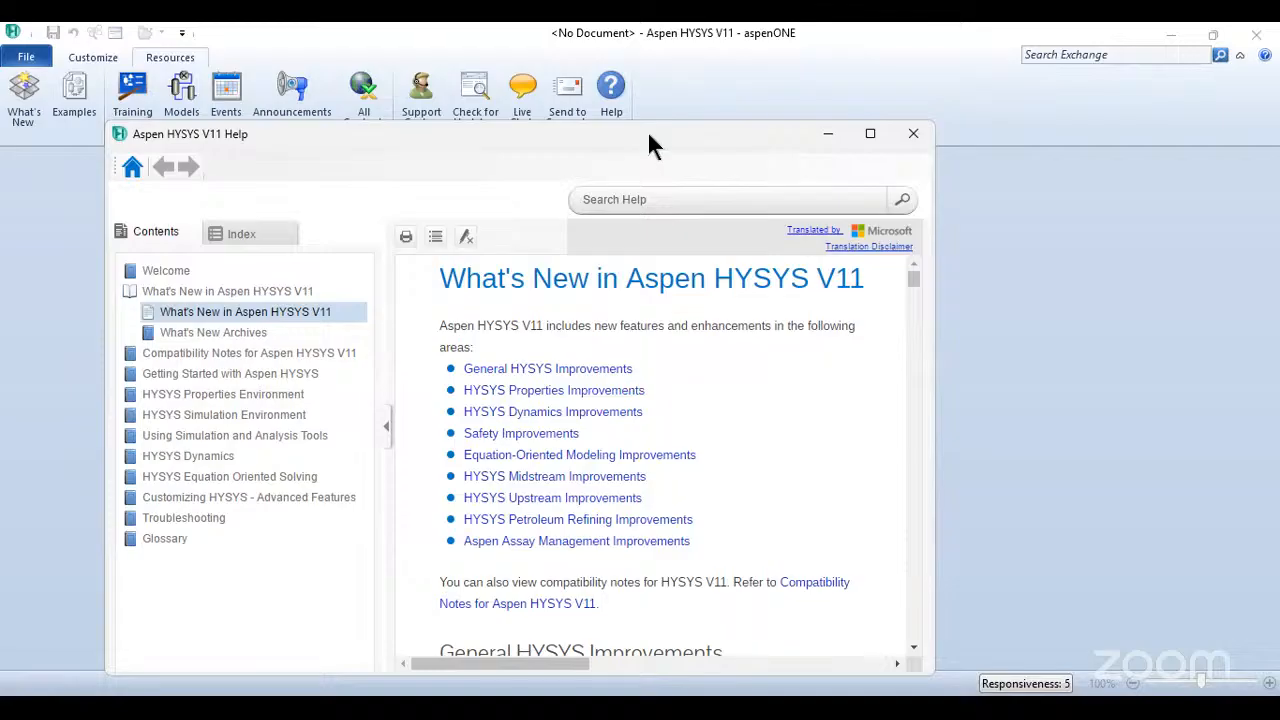
drag(648, 138, 688, 103)
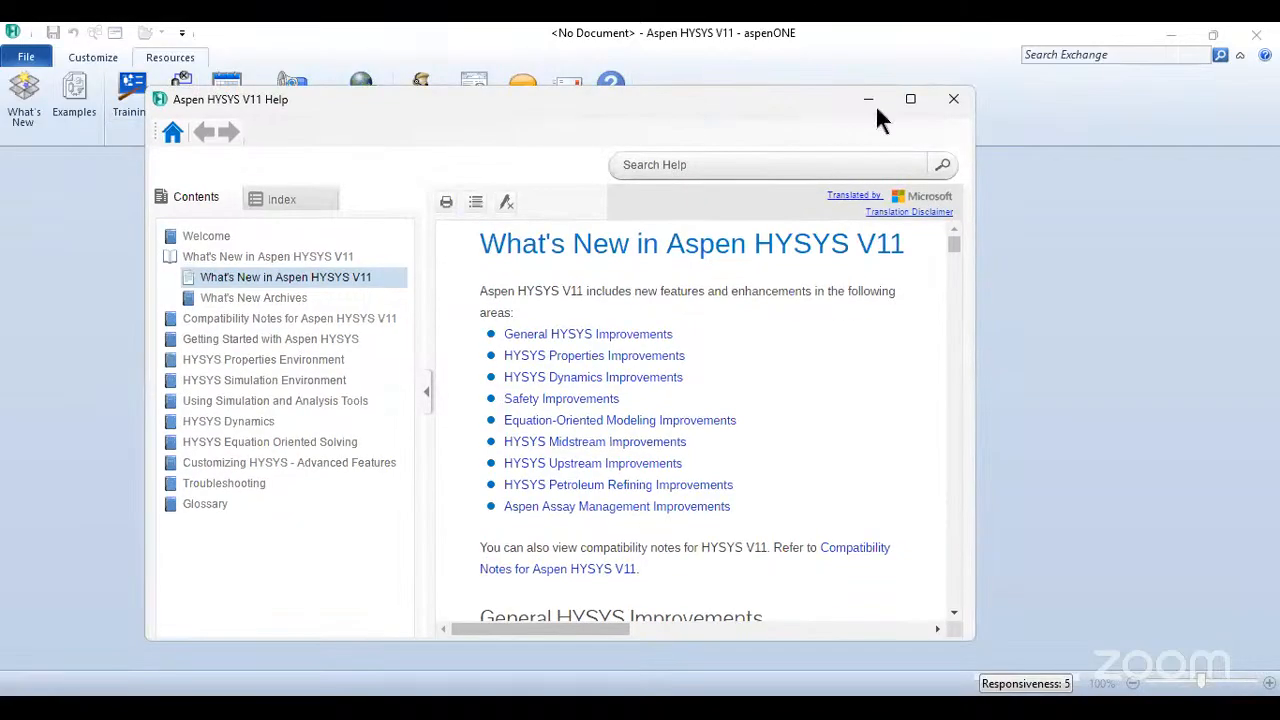
click(950, 100)
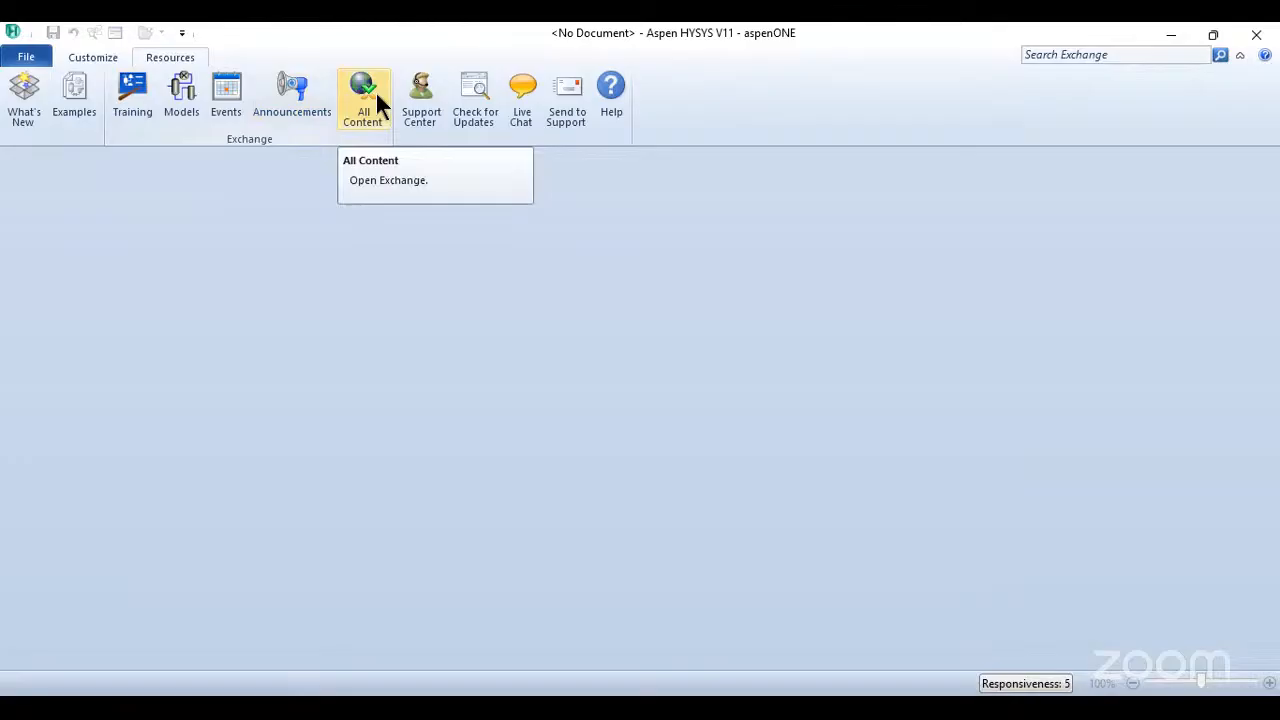
- Create a new blank simulation case and add a component list based on the HYSYS databanks
click(27, 60)
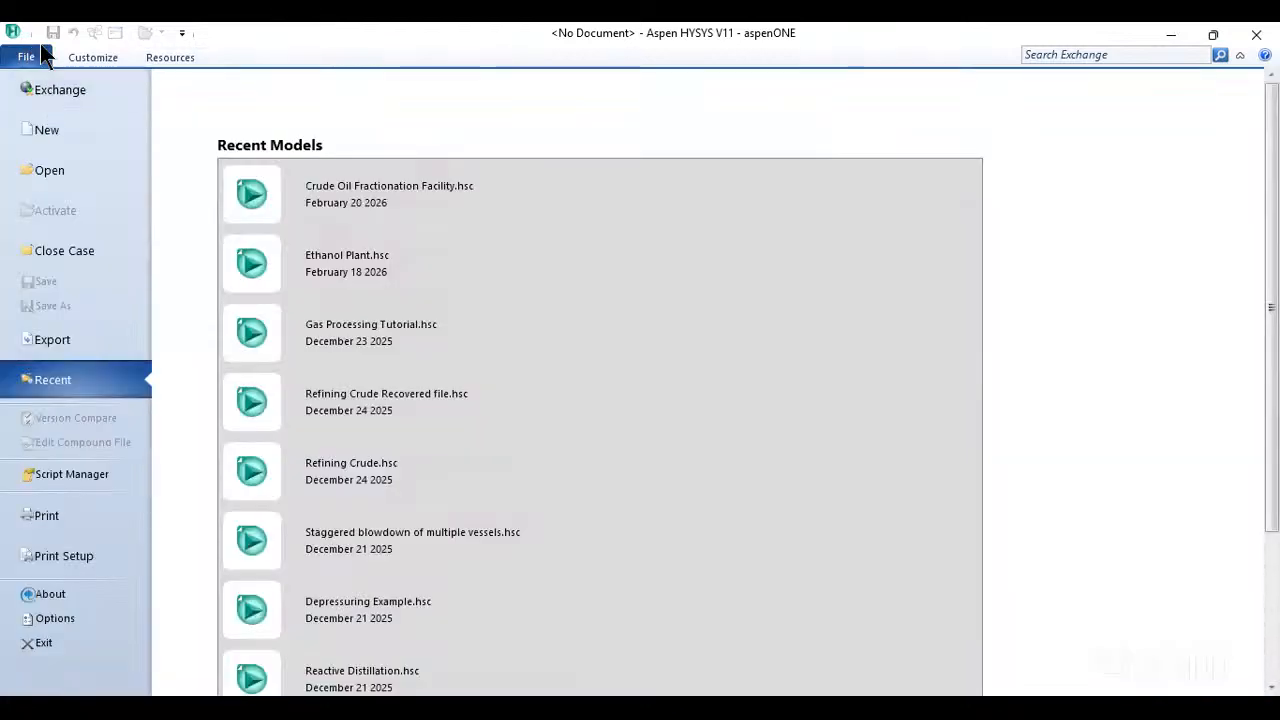
click(34, 56)
click(34, 57)
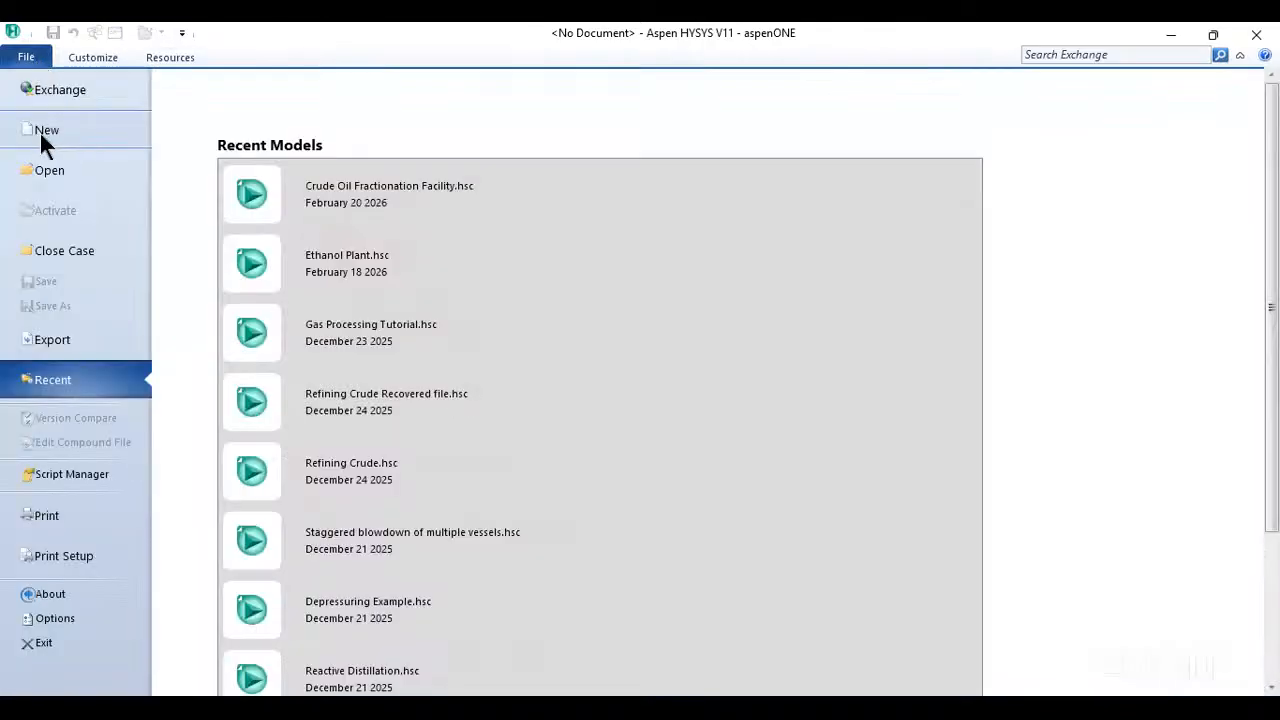
click(40, 131)
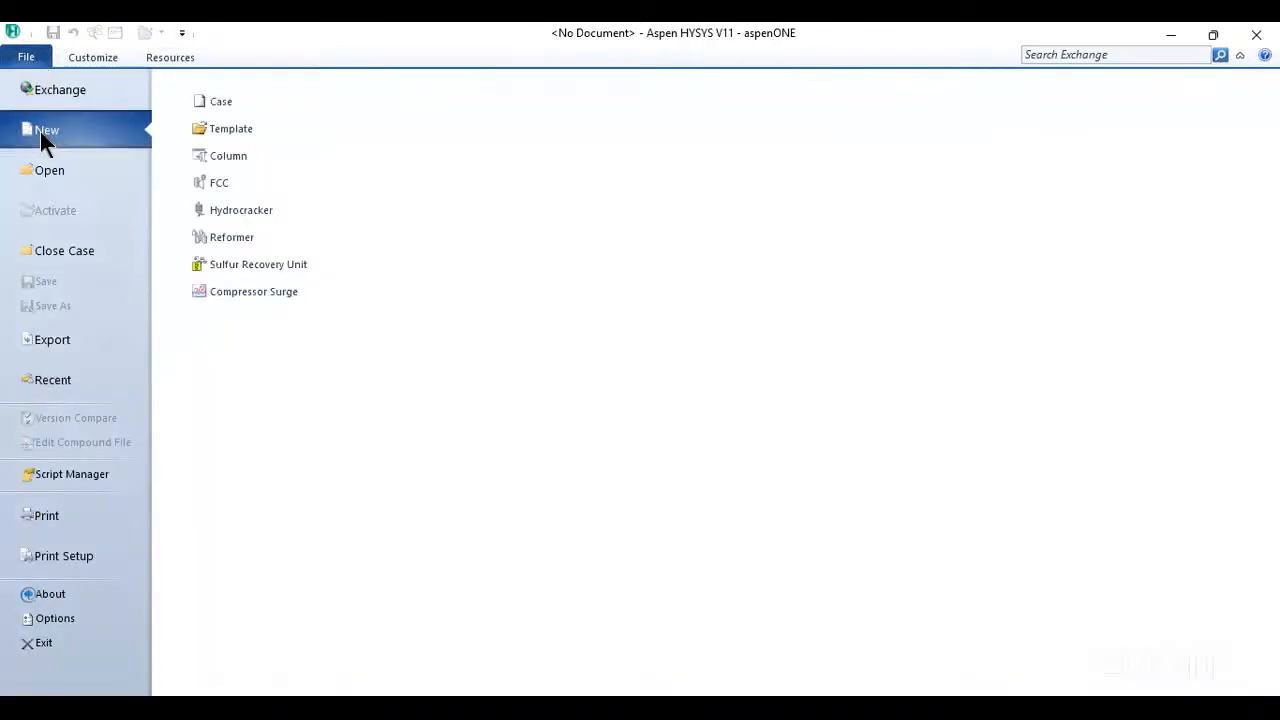
click(230, 102)
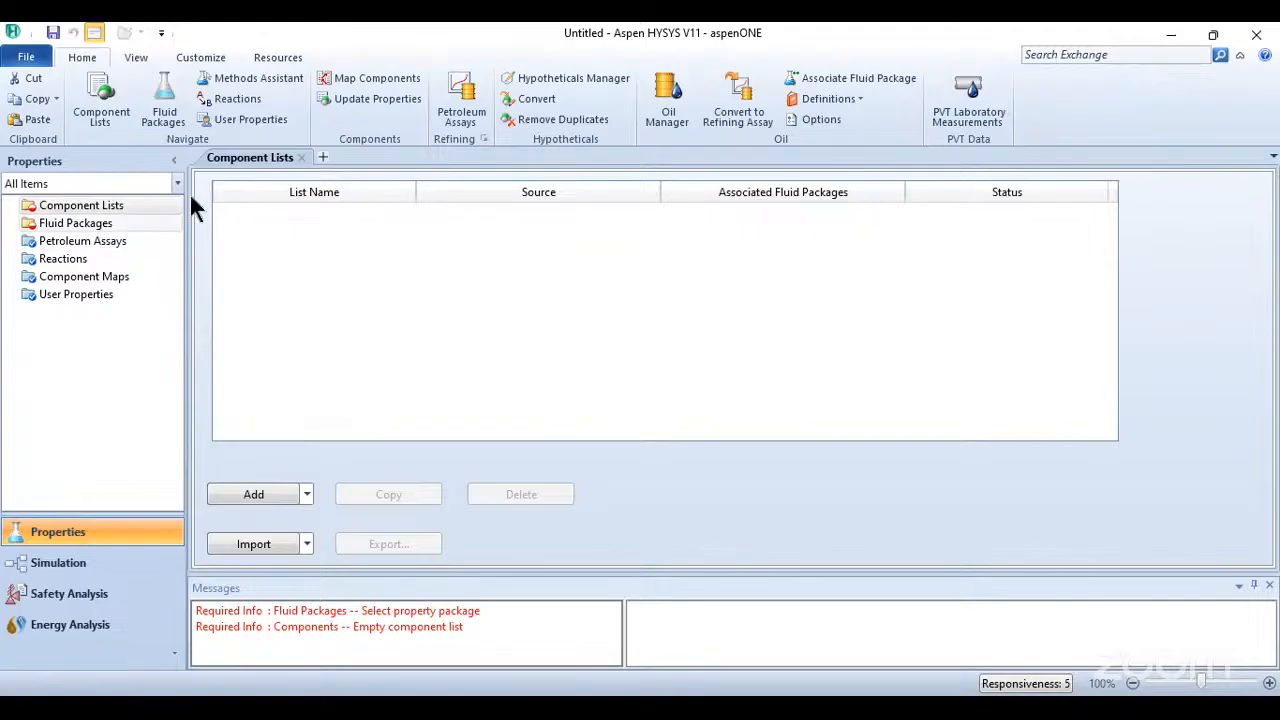
click(253, 494)
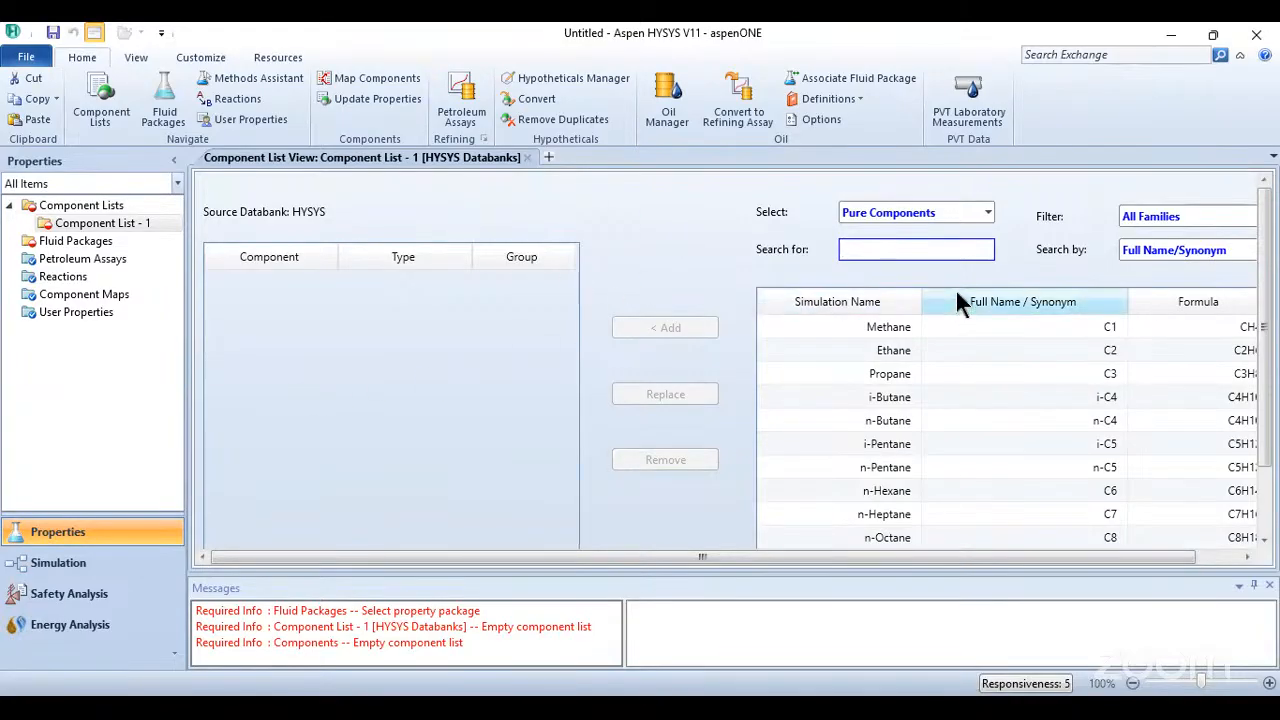
- Examine the light hydrocarbons from methane to n-hexane in the databank's pure component list
click(887, 330)
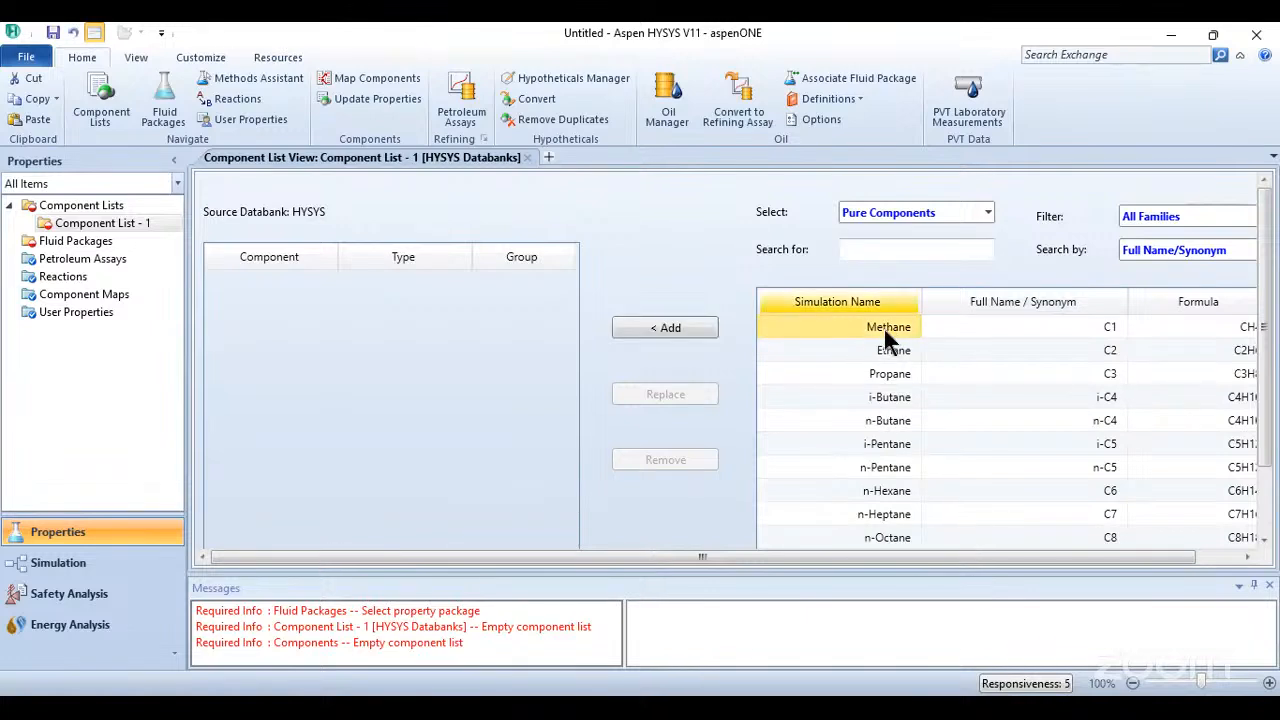
click(889, 350)
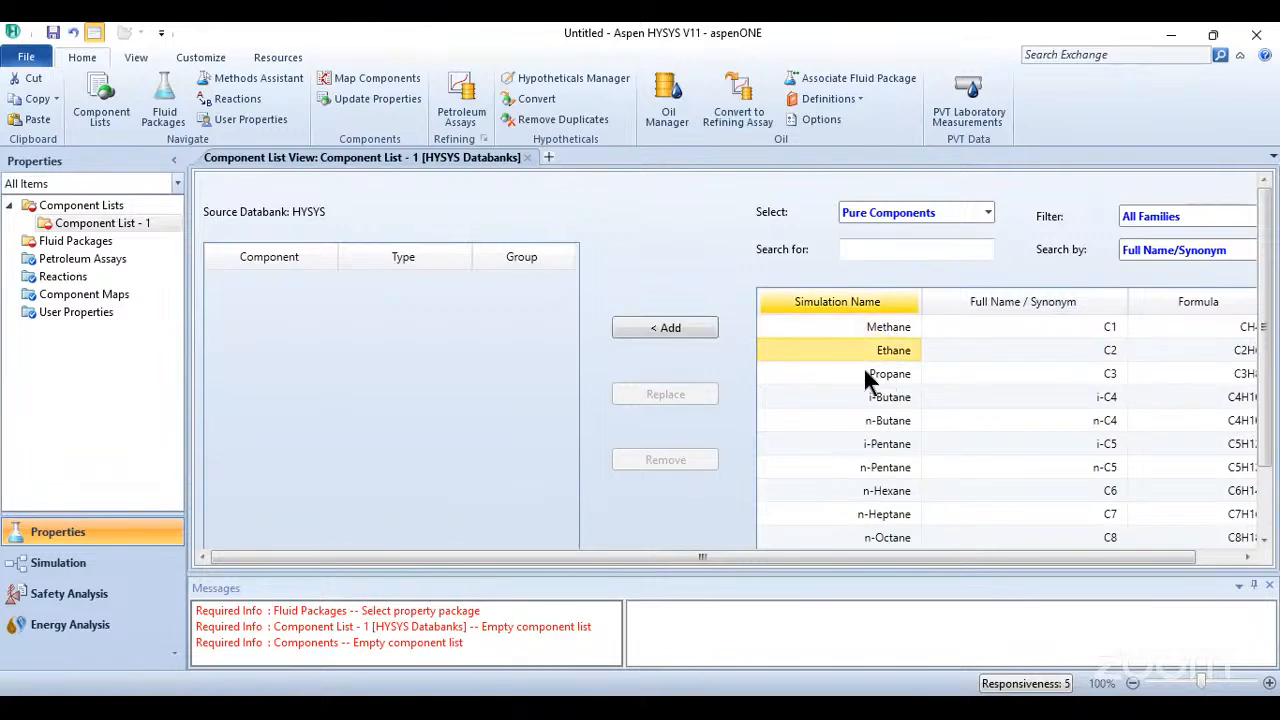
click(866, 375)
click(825, 396)
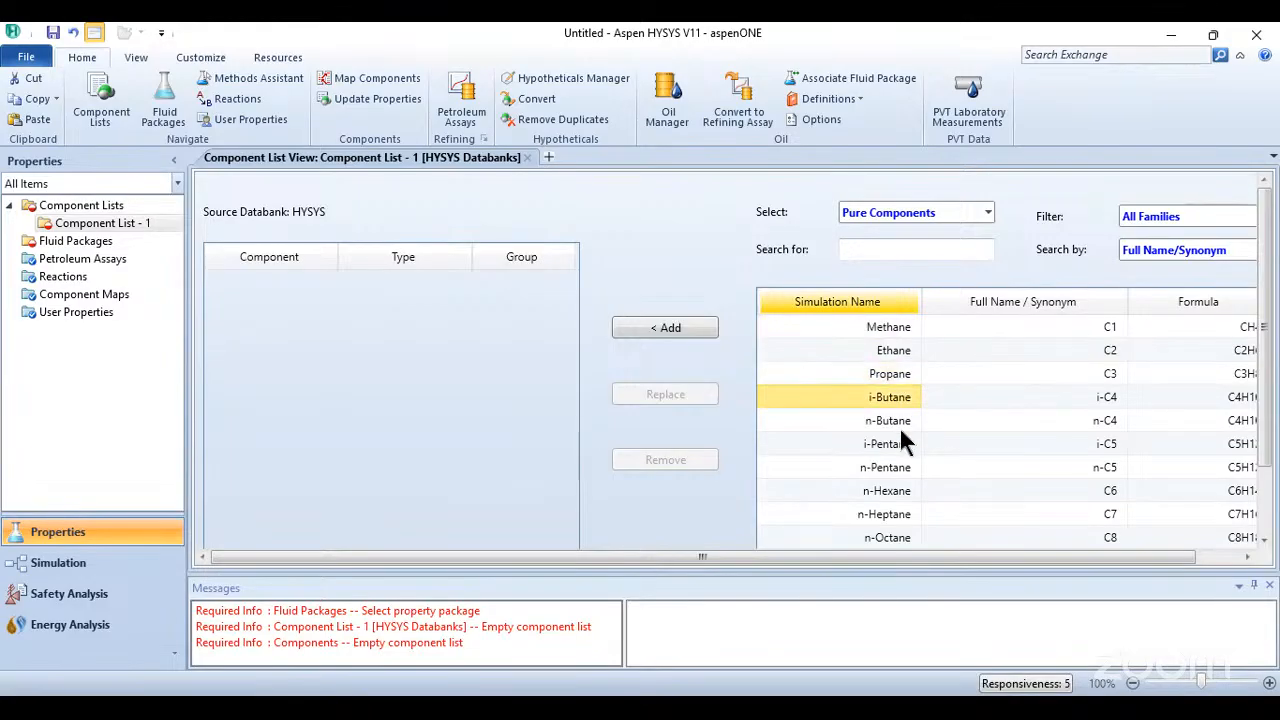
click(899, 422)
click(887, 444)
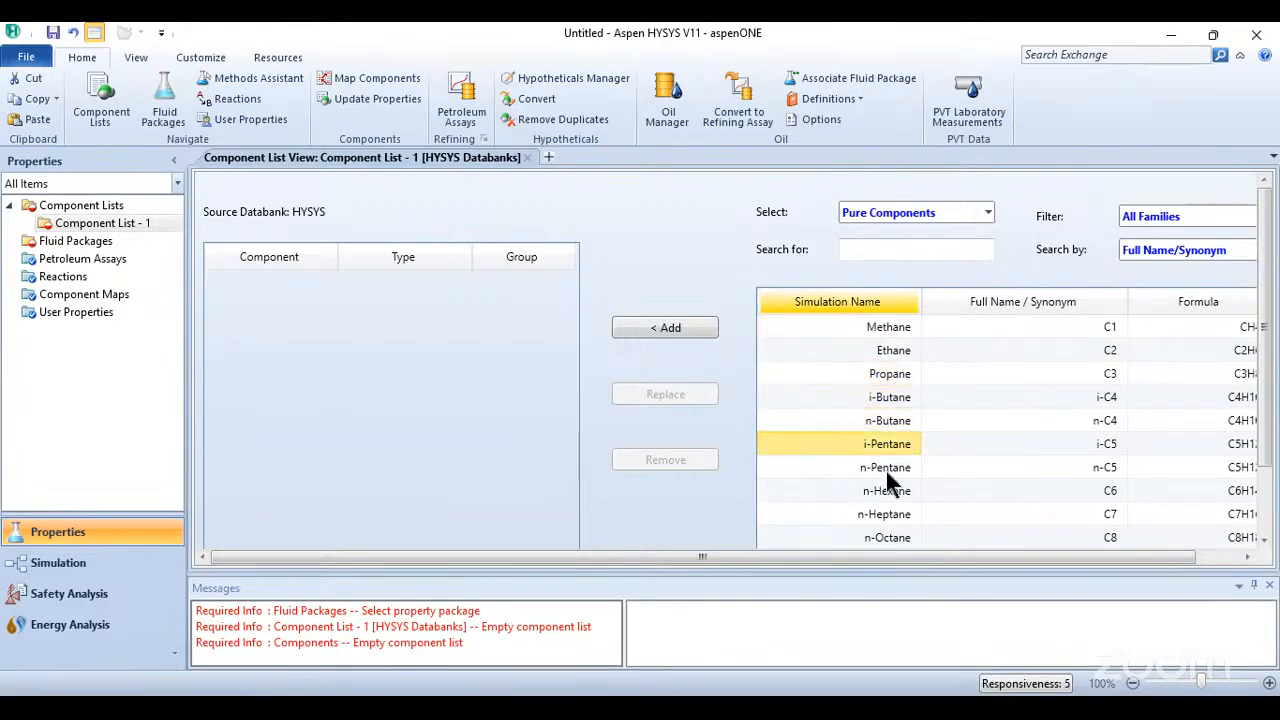
click(900, 467)
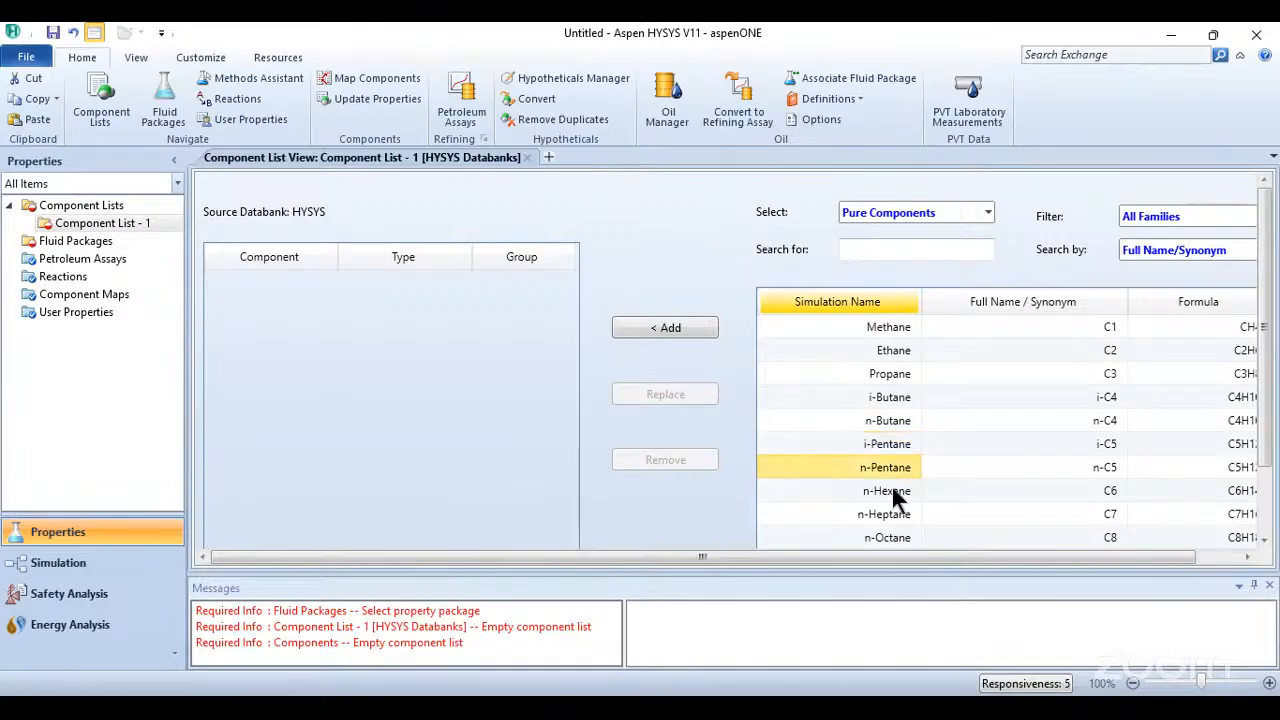
click(888, 492)
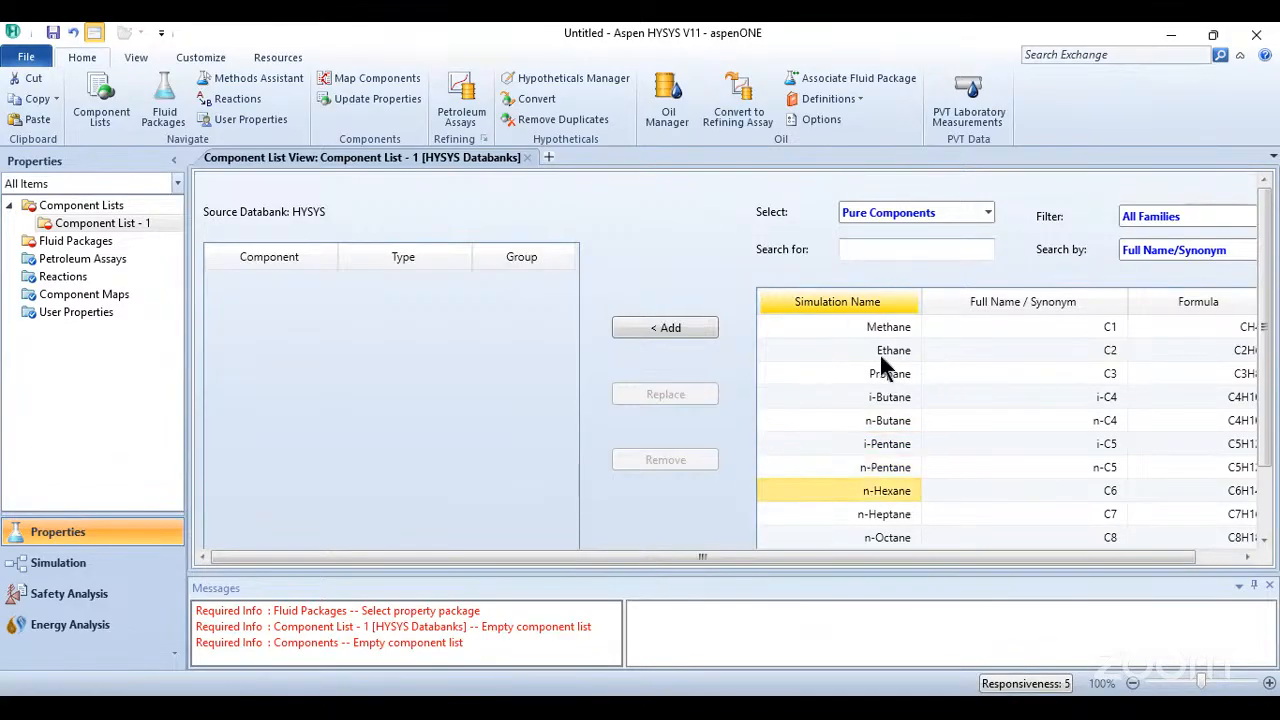
- Add methane and ethane from the pure components databank to the new component list
click(866, 322)
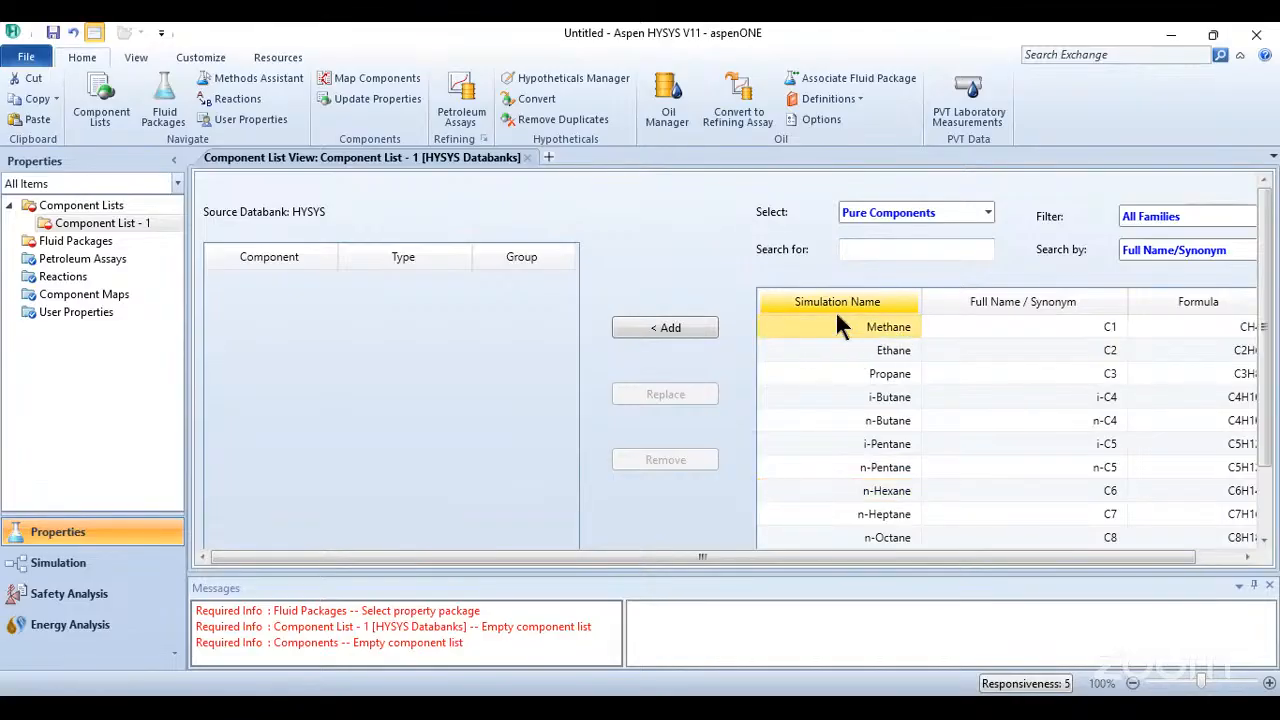
click(680, 328)
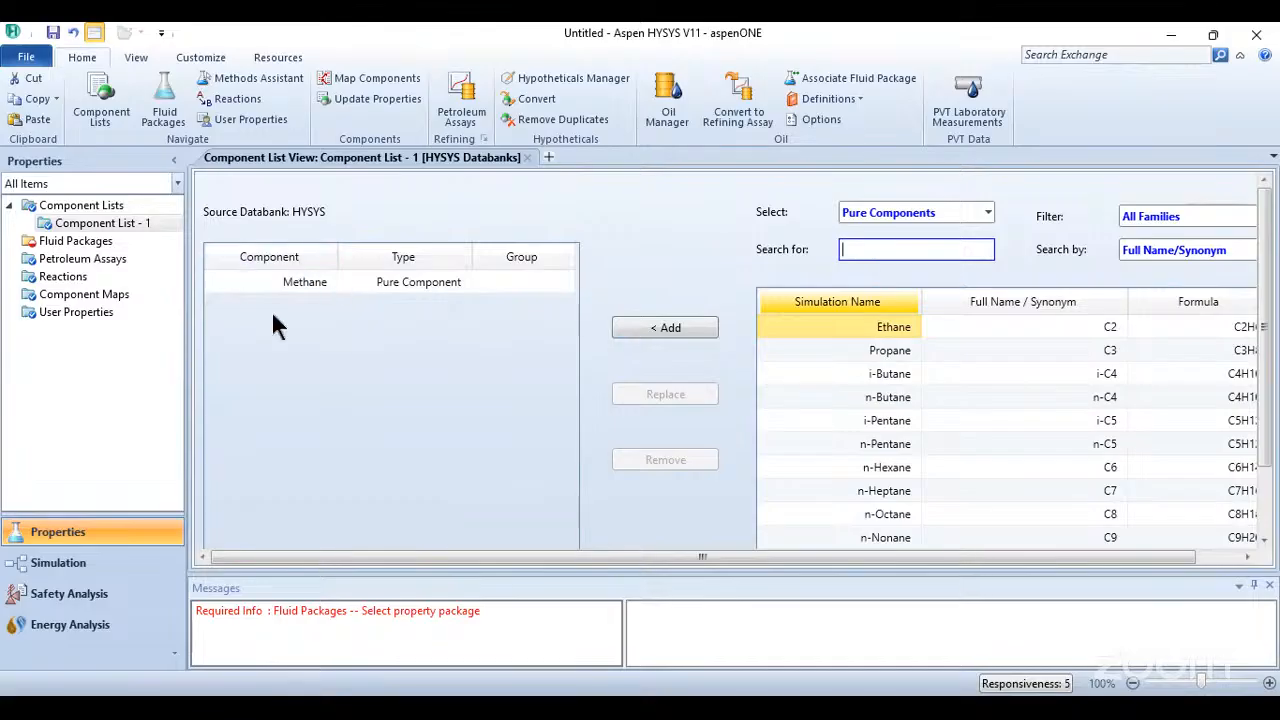
click(309, 286)
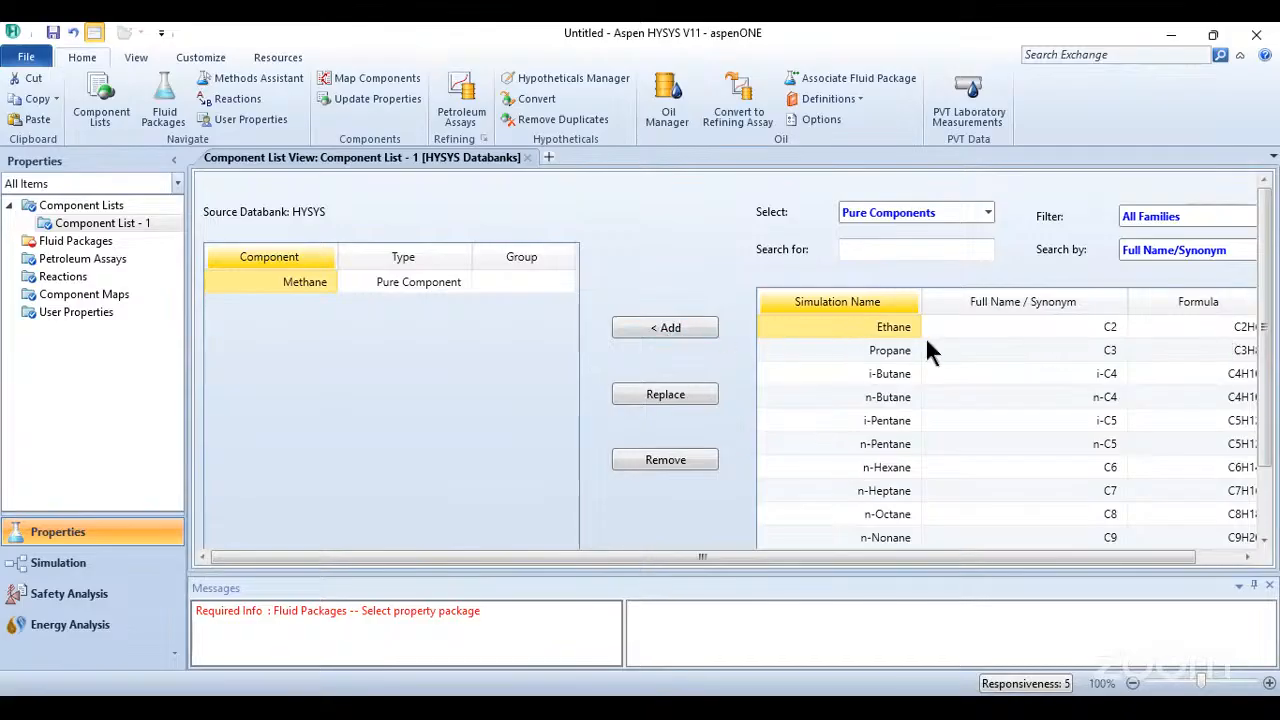
click(670, 330)
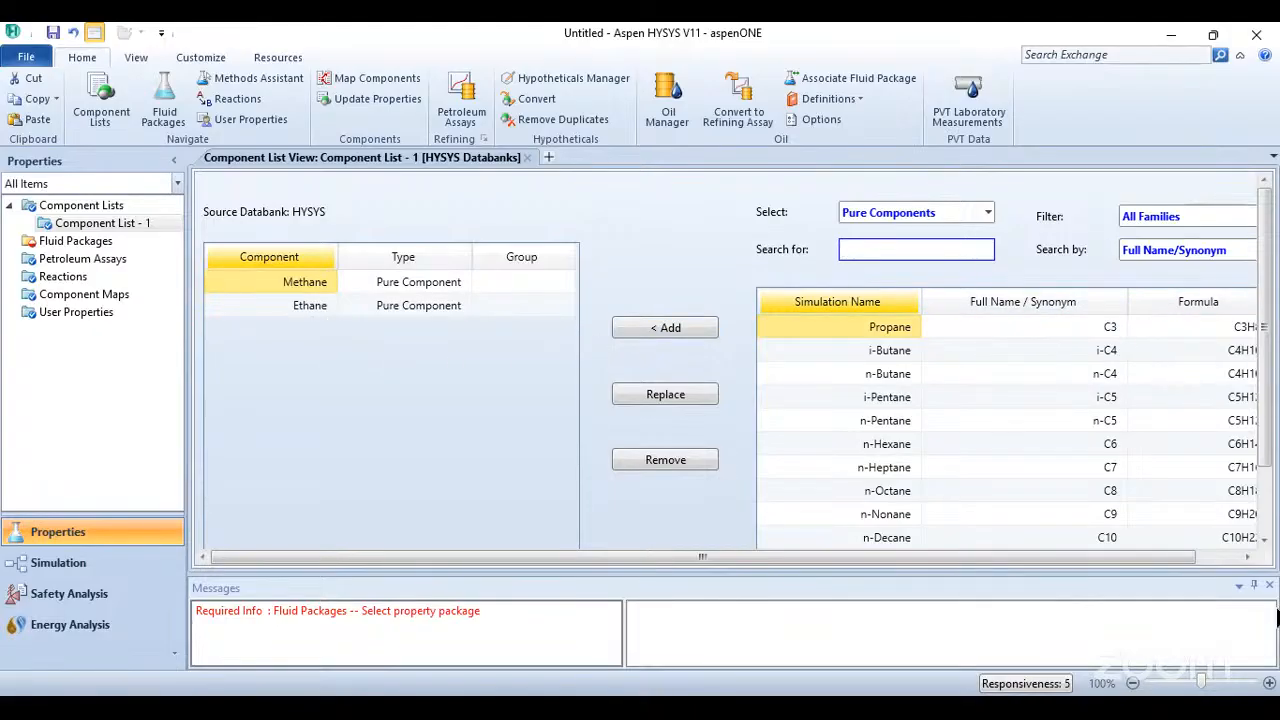
mouse_move(750, 287)
mouse_down()
mouse_move(756, 530)
mouse_move(1113, 298)
mouse_move(1279, 291)
mouse_up()
mouse_move(909, 364)
mouse_down()
mouse_move(910, 409)
mouse_move(903, 380)
mouse_move(970, 414)
mouse_up()
mouse_move(1000, 350)
mouse_down()
mouse_move(970, 414)
mouse_move(1012, 371)
mouse_move(1030, 392)
mouse_move(1057, 390)
mouse_up()
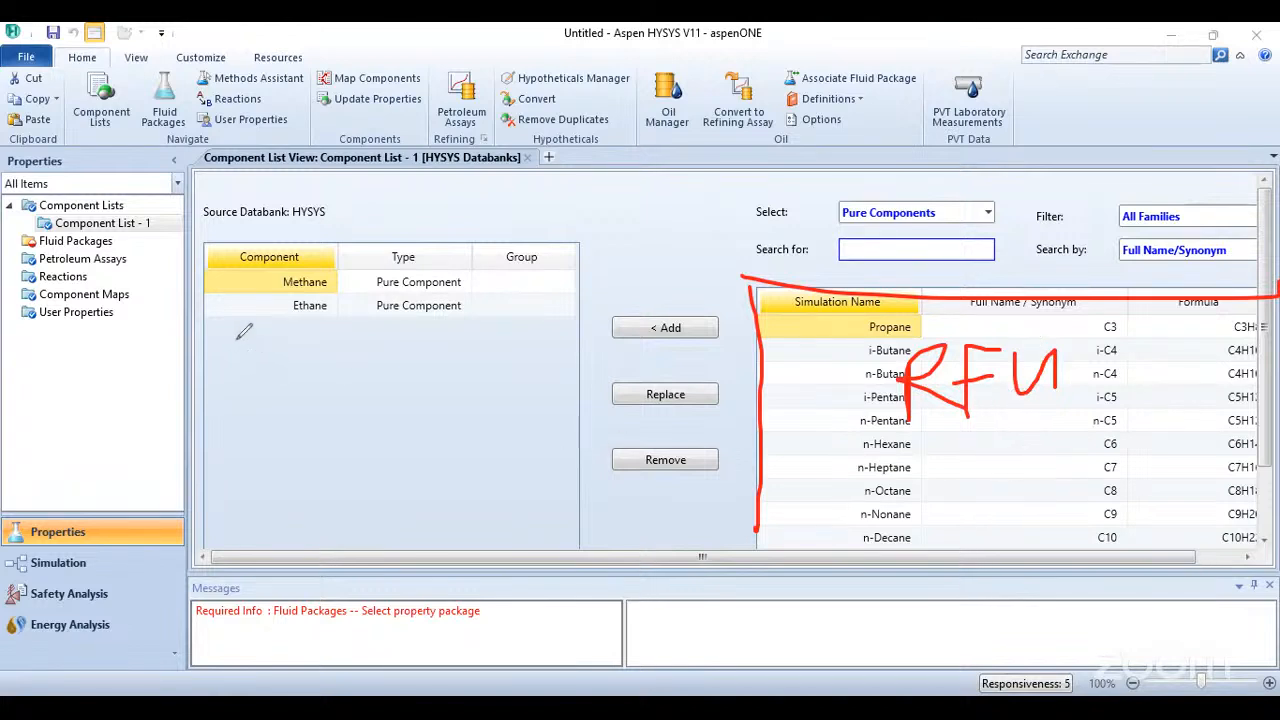
mouse_move(237, 337)
mouse_down()
mouse_move(236, 405)
mouse_move(287, 420)
mouse_move(333, 405)
mouse_up()
mouse_move(333, 342)
mouse_down()
mouse_move(334, 432)
mouse_move(412, 400)
mouse_move(430, 420)
mouse_up()
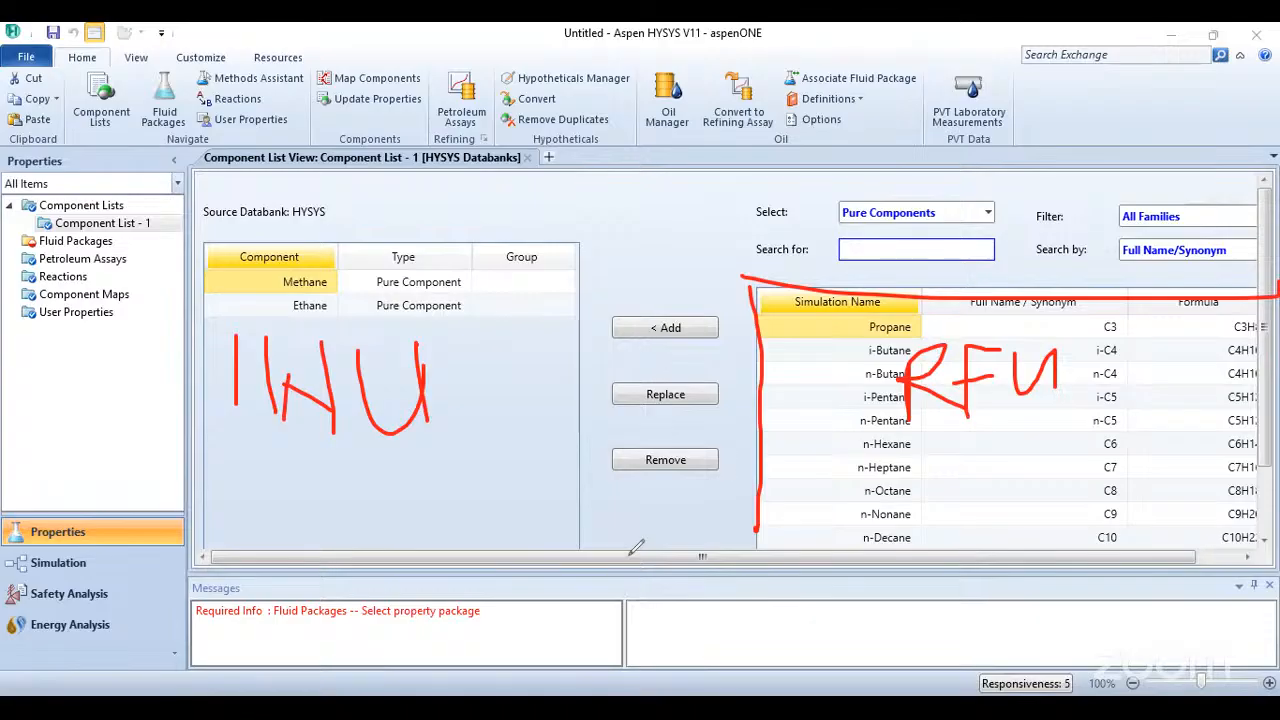
mouse_move(270, 292)
mouse_down()
mouse_move(328, 284)
mouse_move(287, 320)
mouse_up()
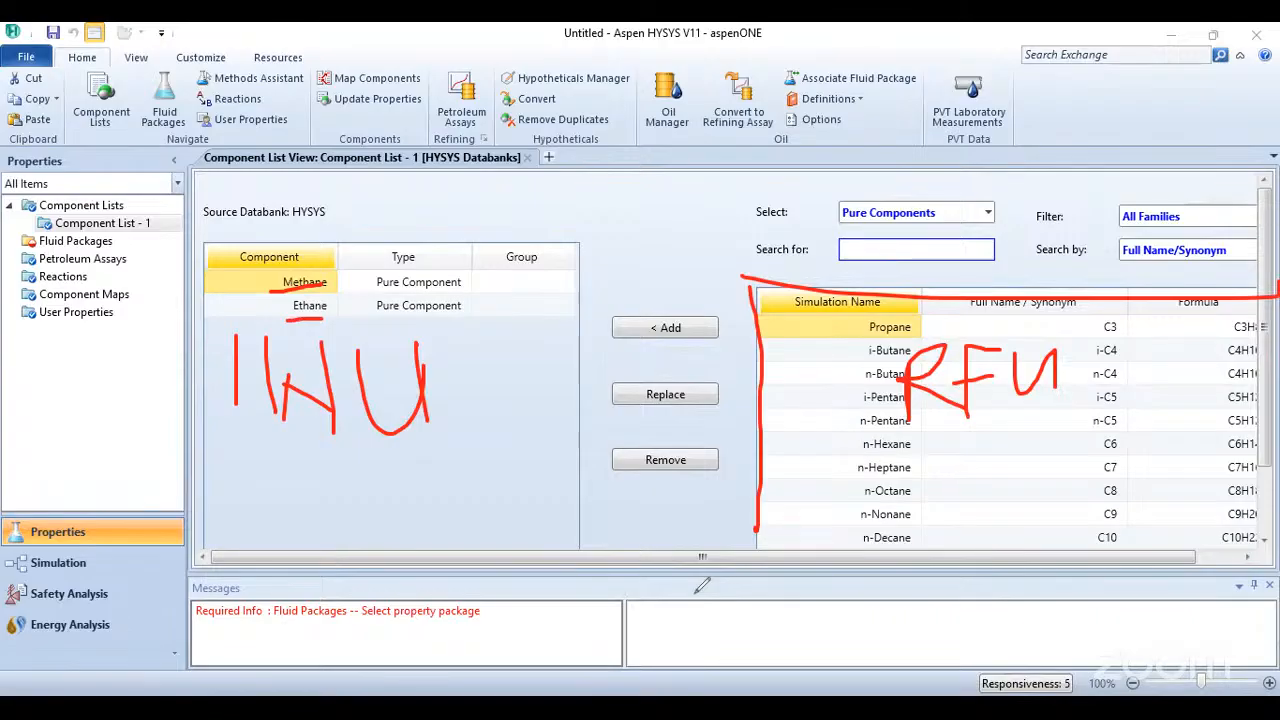
click(696, 594)
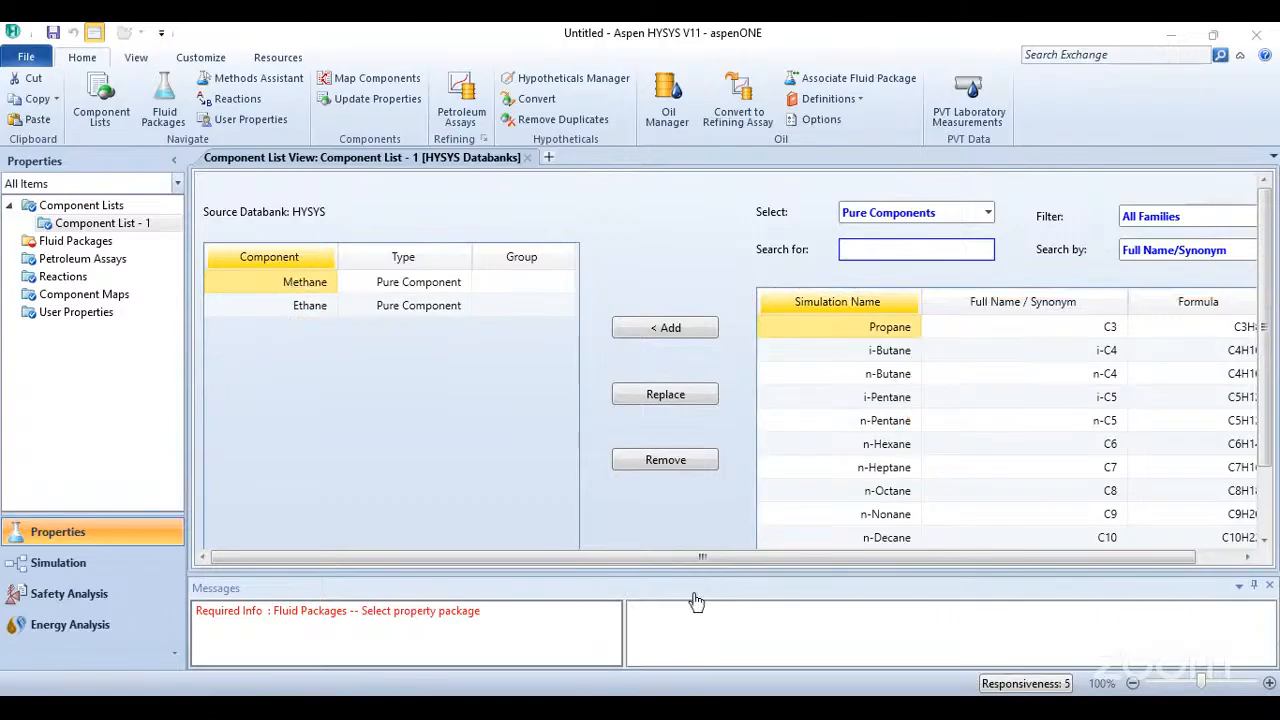
- Add propane, i-butane, n-butane, i-pentane, n-pentane and n-hexane to the component list
click(666, 328)
click(700, 328)
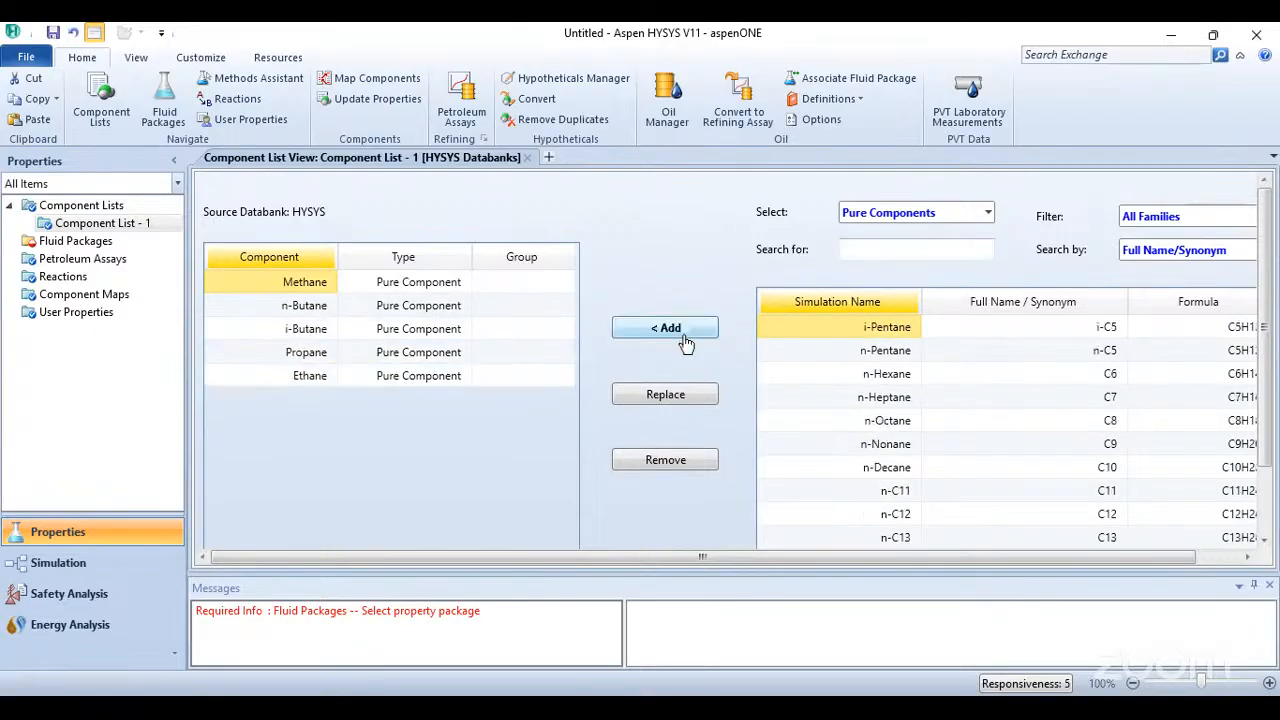
click(683, 336)
click(683, 336)
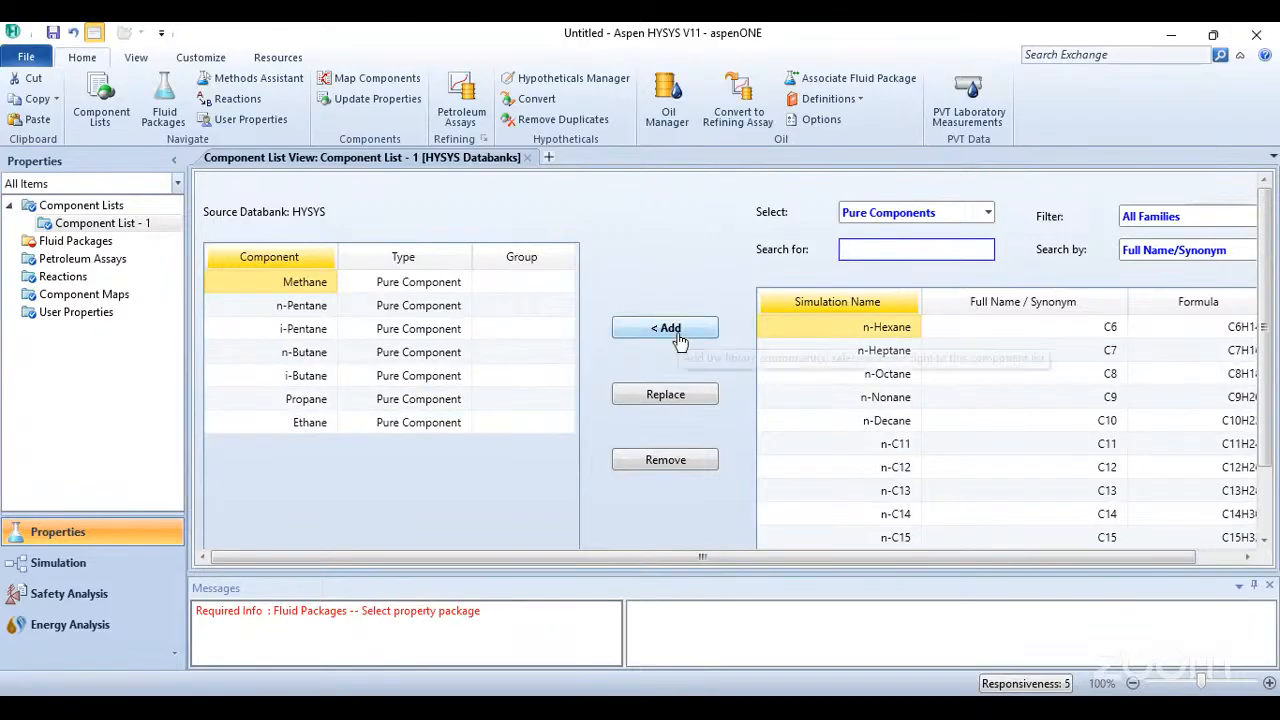
click(678, 336)
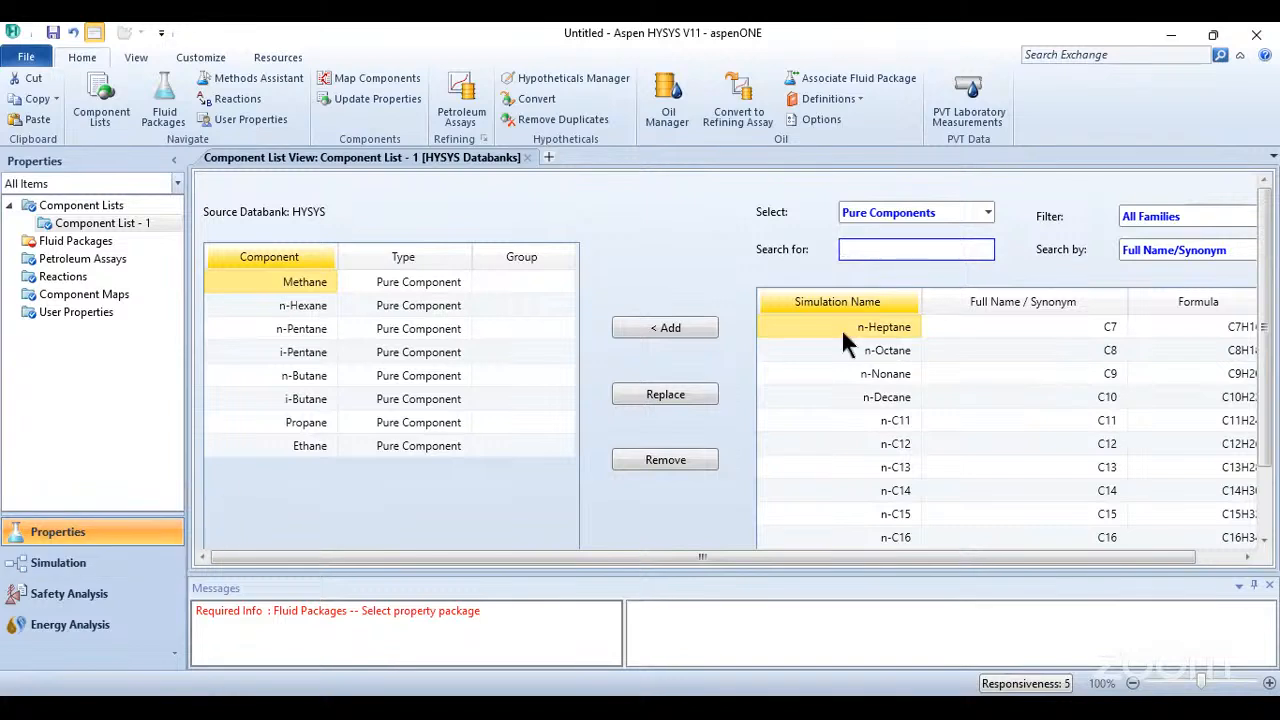
- Add a fluid package using the Peng-Robinson property package and switch to the Simulation environment
click(62, 242)
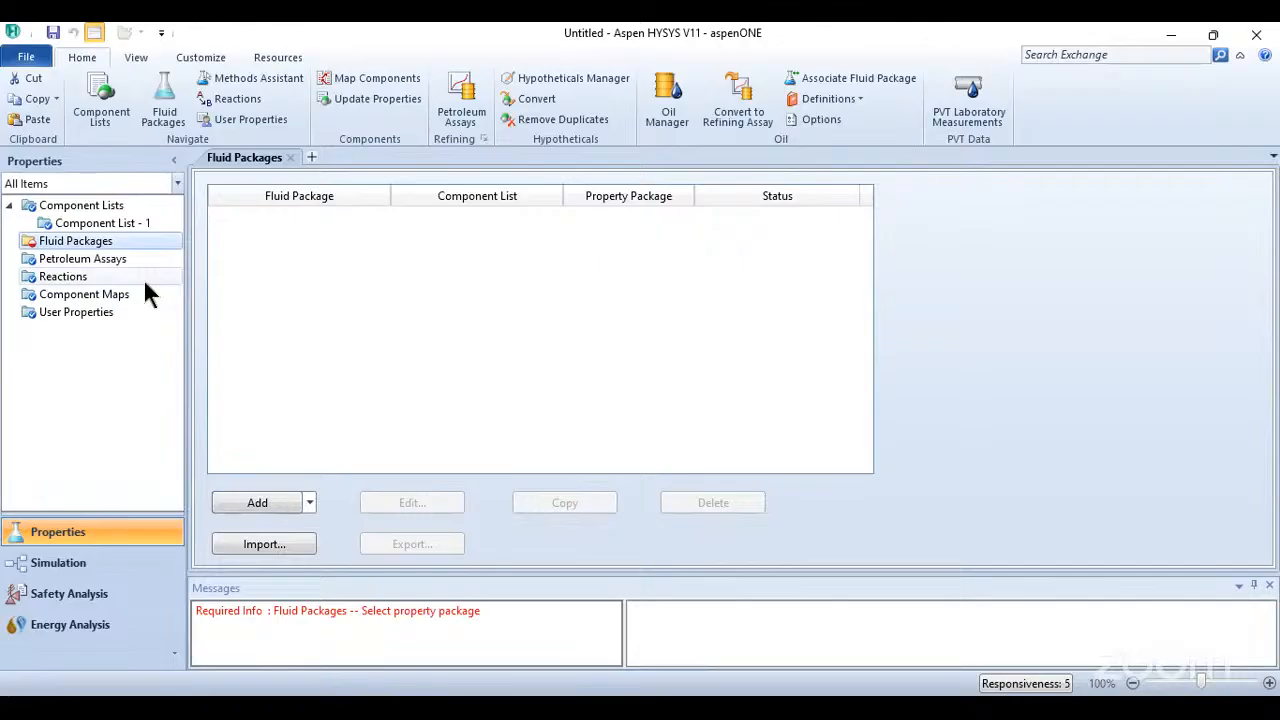
click(289, 509)
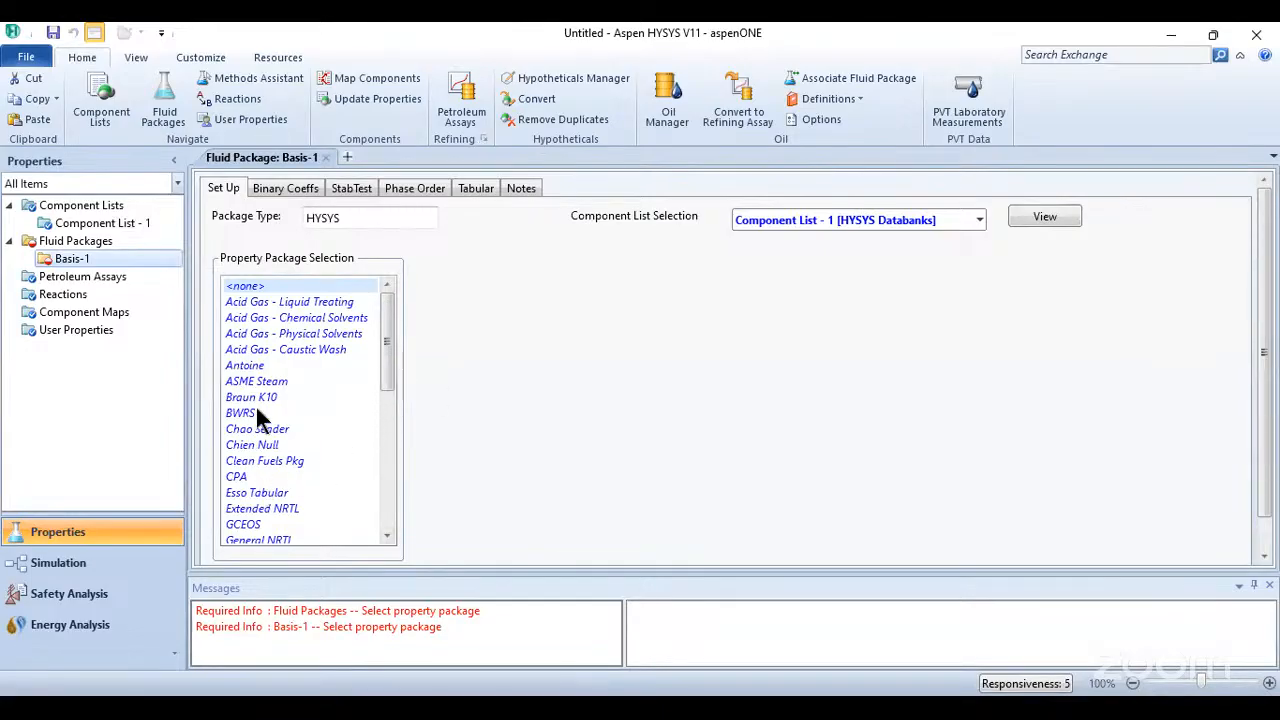
scroll(287, 418, down, 3)
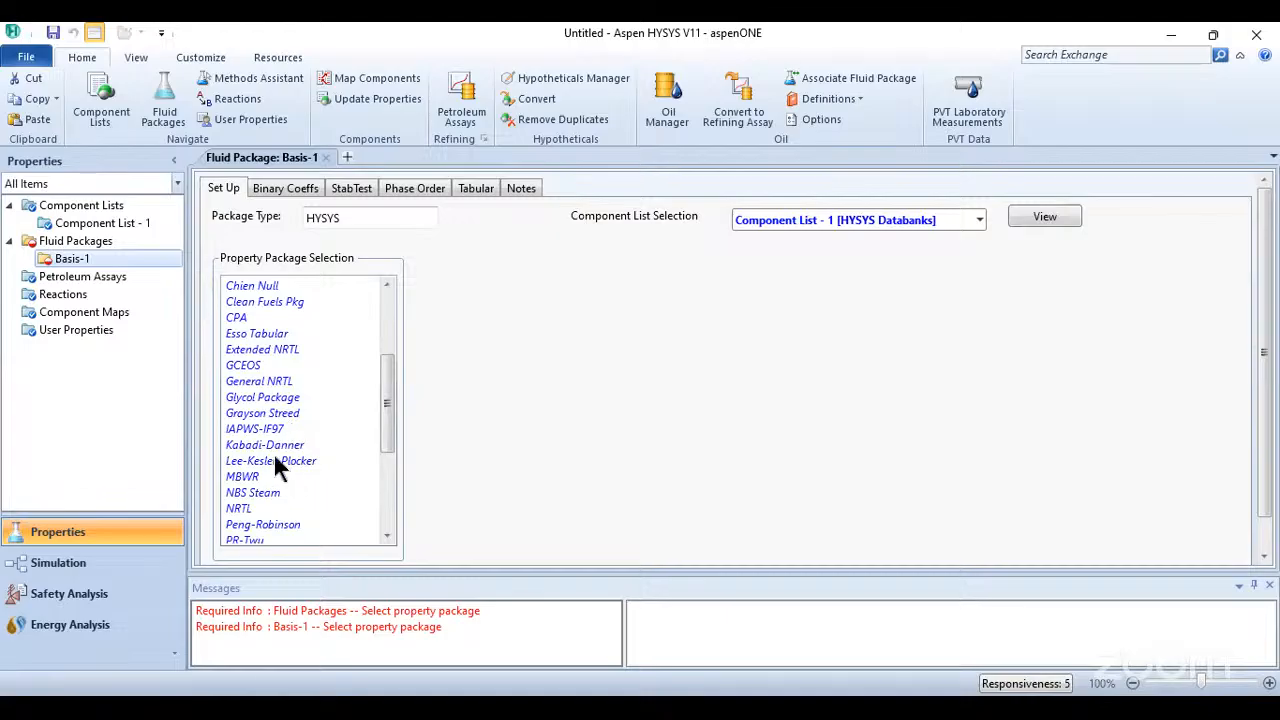
scroll(282, 505, down, 2)
click(268, 446)
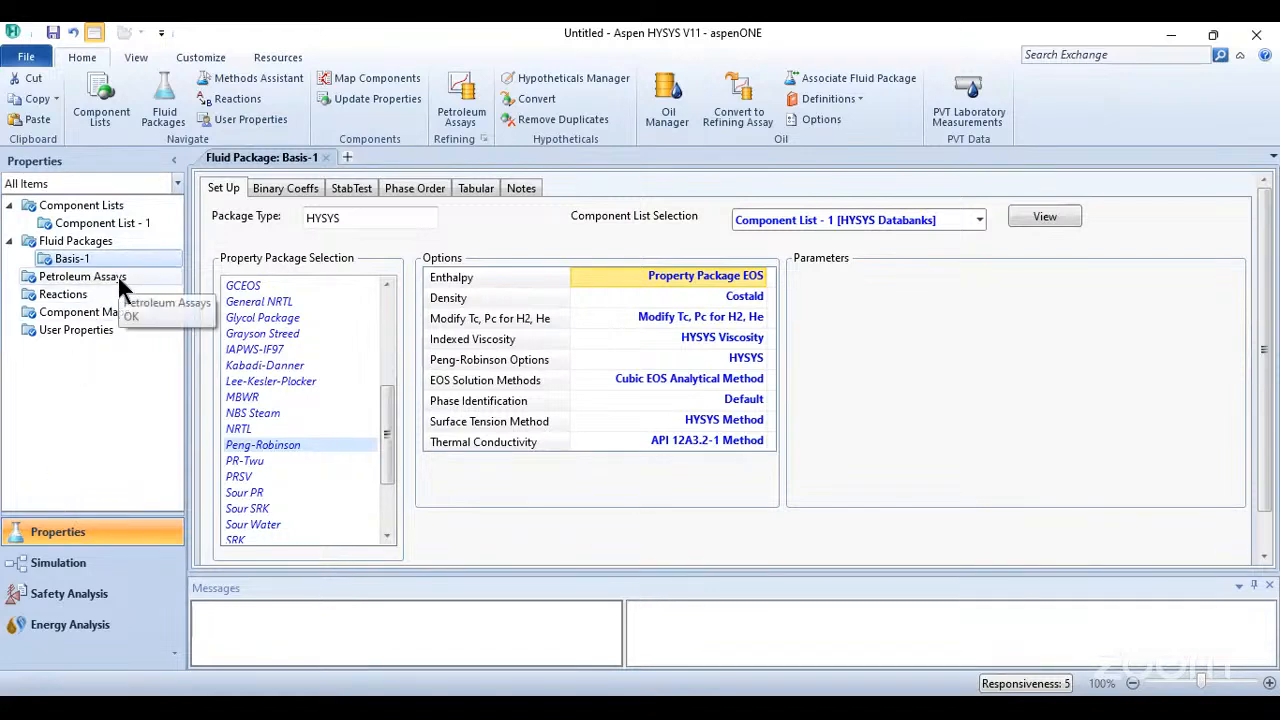
click(62, 568)
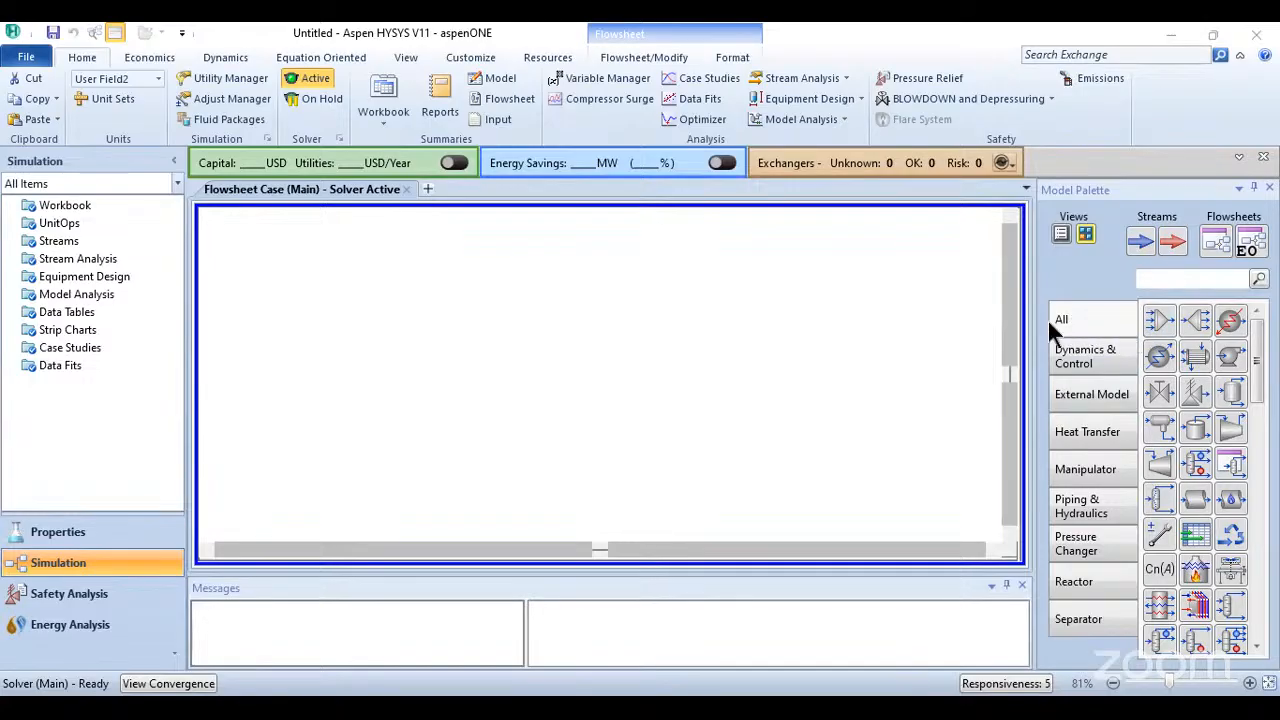
- Look through the available unit operations in the full Model Palette, including the reactor models
click(1158, 321)
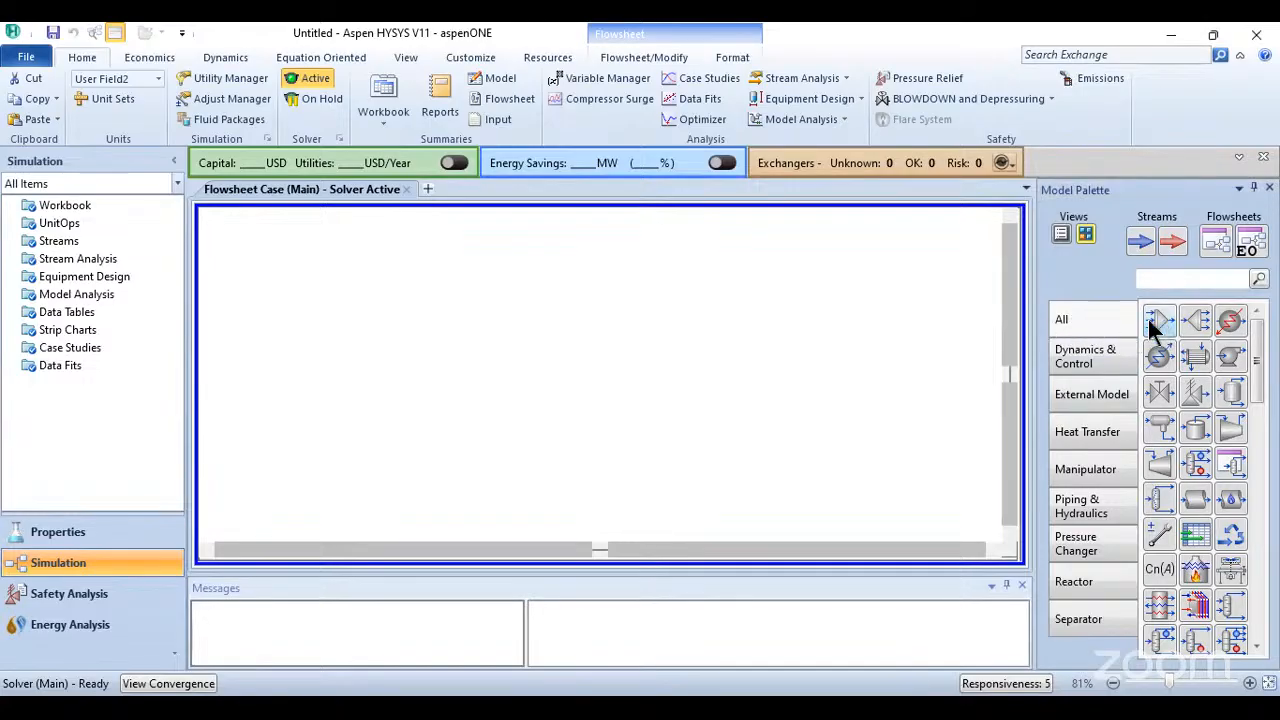
drag(1258, 360, 1152, 328)
scroll(1207, 540, down, 3)
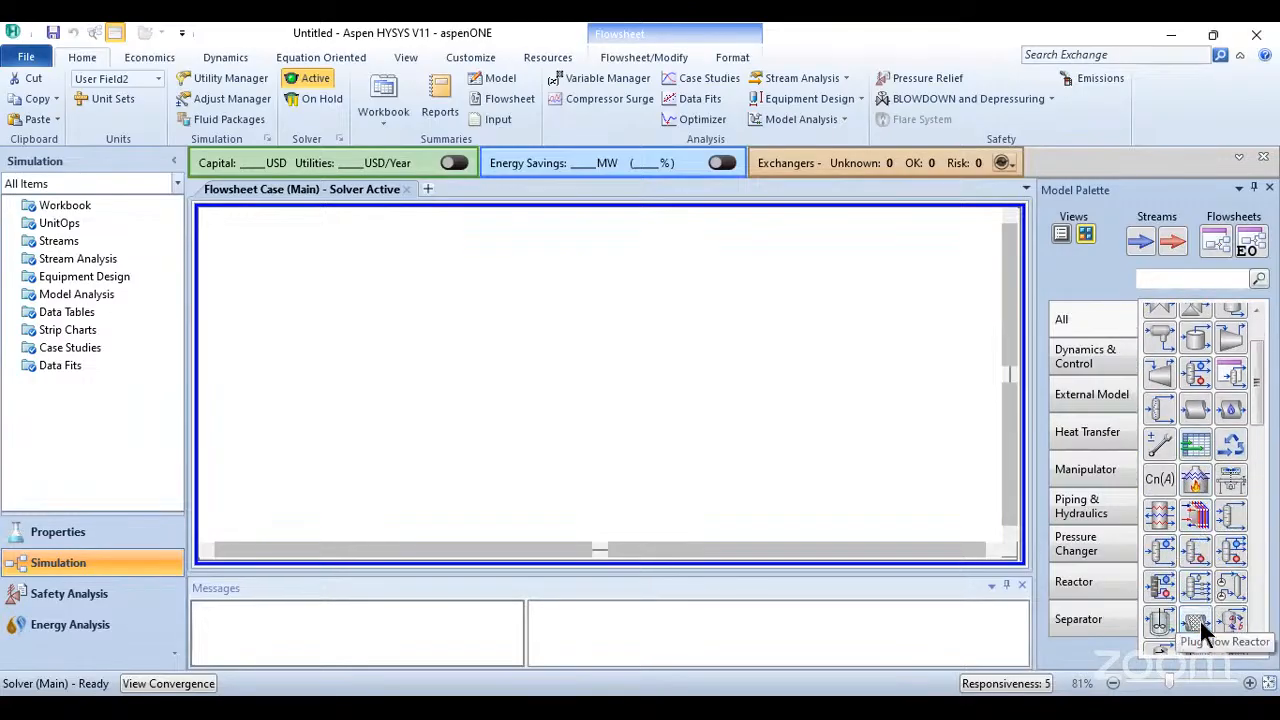
scroll(1194, 621, down, 1)
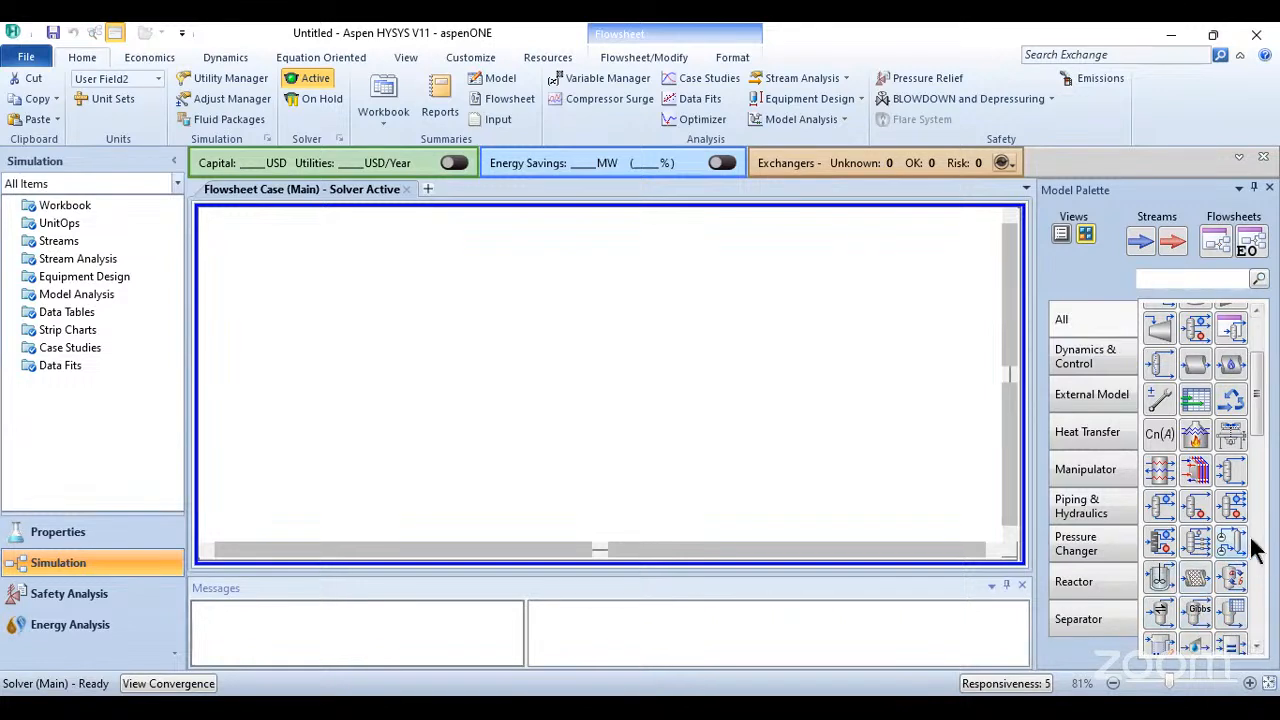
scroll(1181, 536, down, 2)
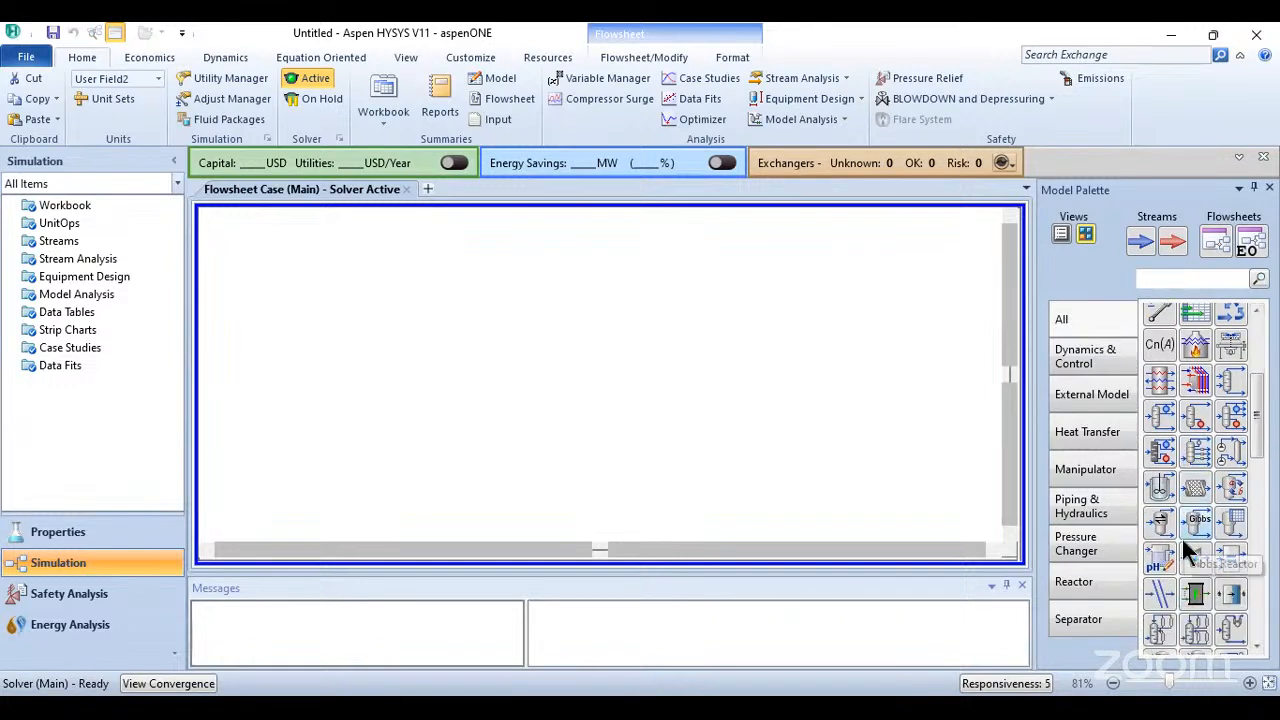
- Place a material stream on the empty flowsheet and add a mixer just downstream of it
scroll(1184, 550, down, 2)
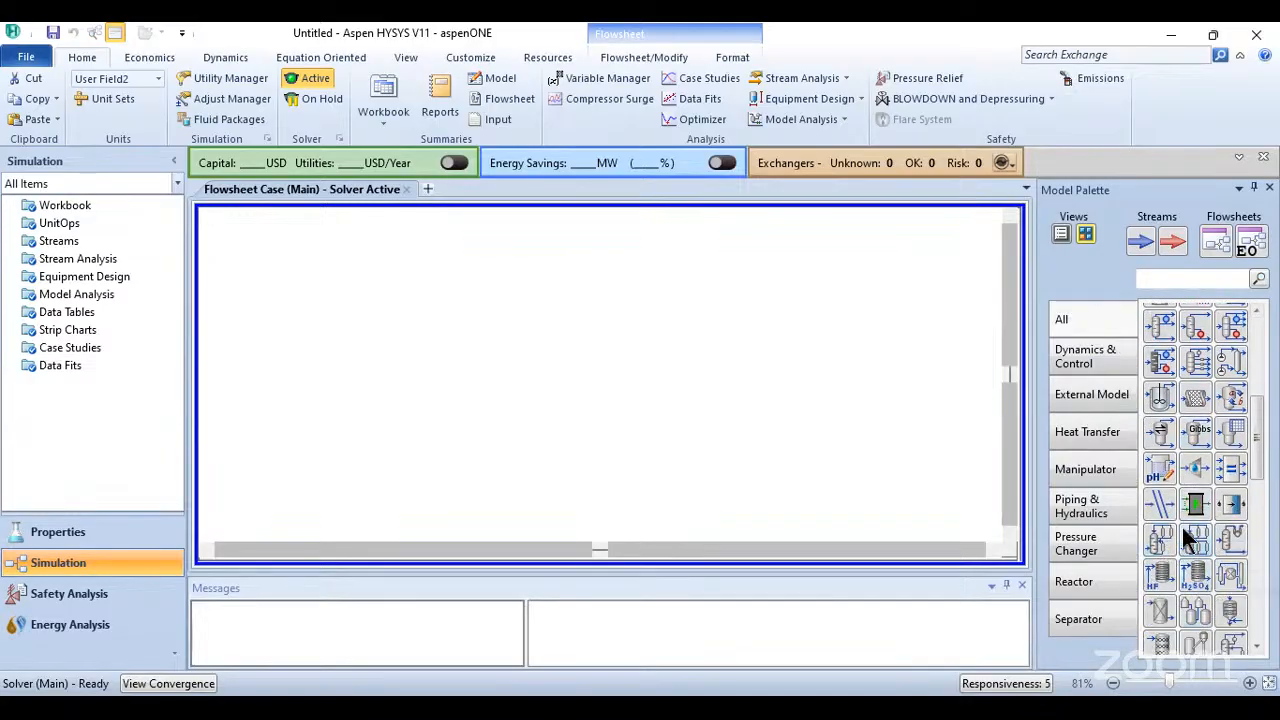
scroll(1182, 527, up, 5)
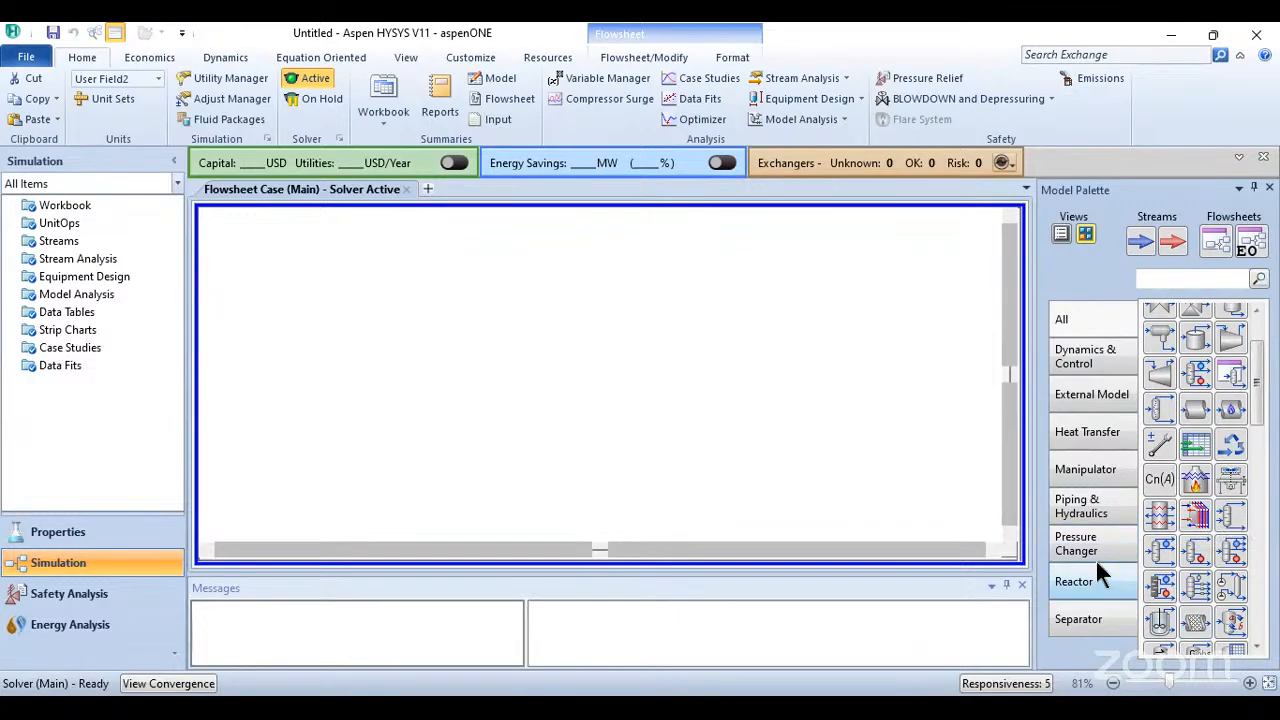
scroll(1204, 503, up, 3)
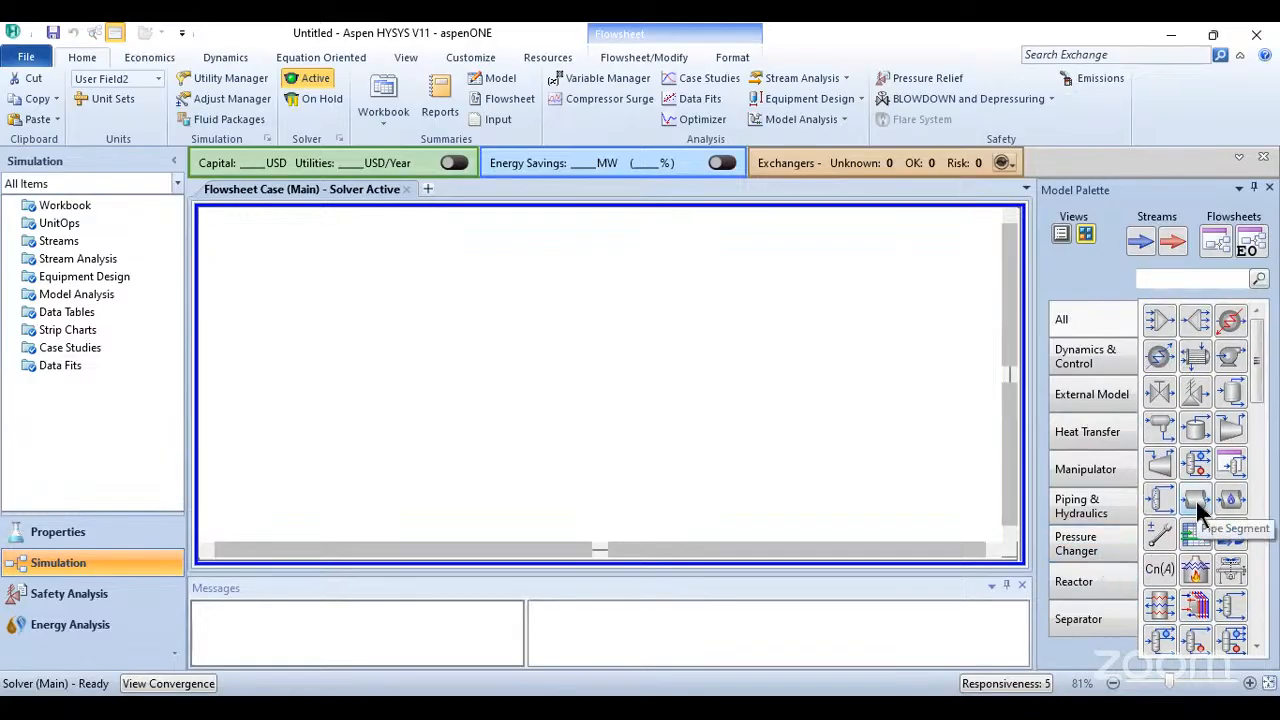
click(1140, 245)
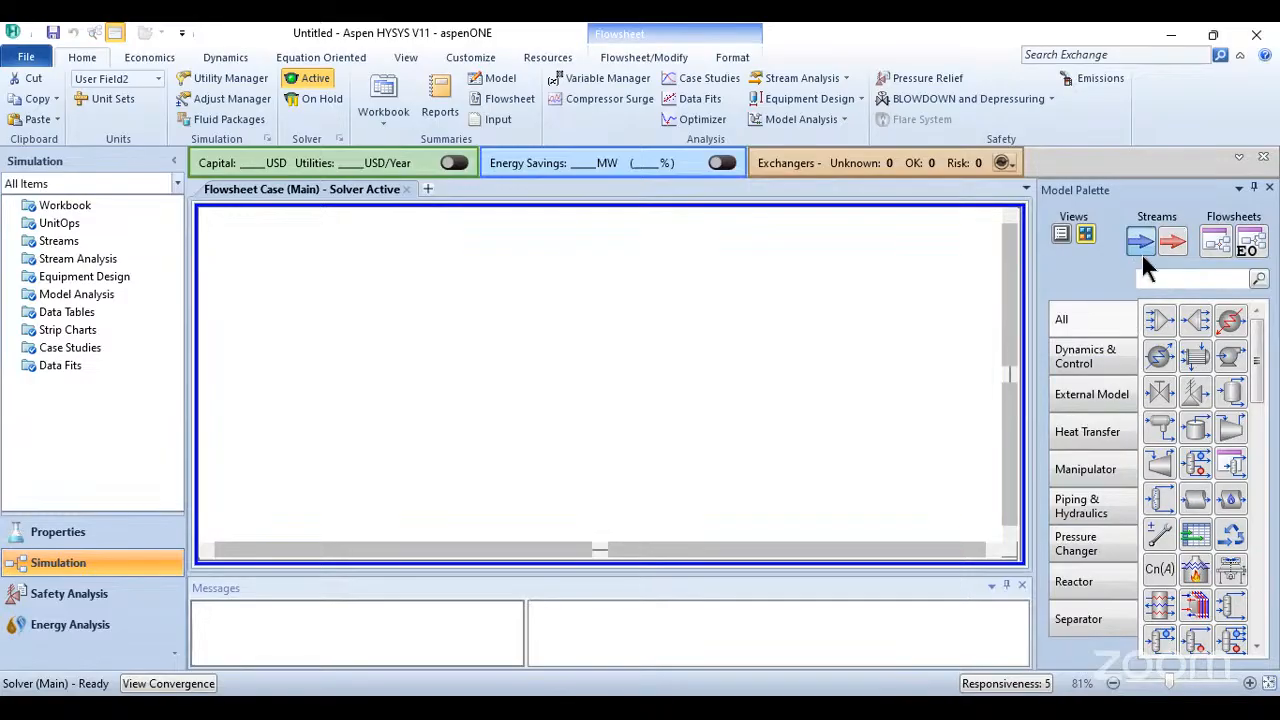
click(385, 372)
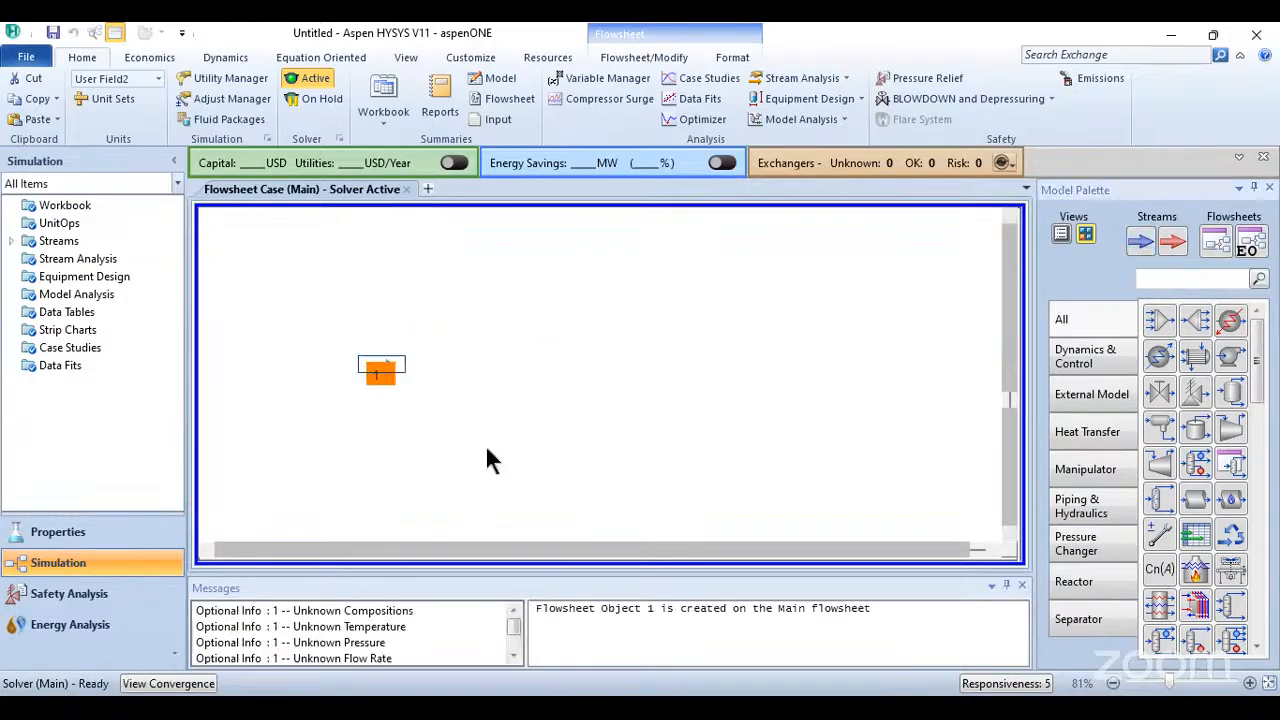
click(430, 425)
click(1160, 320)
click(455, 403)
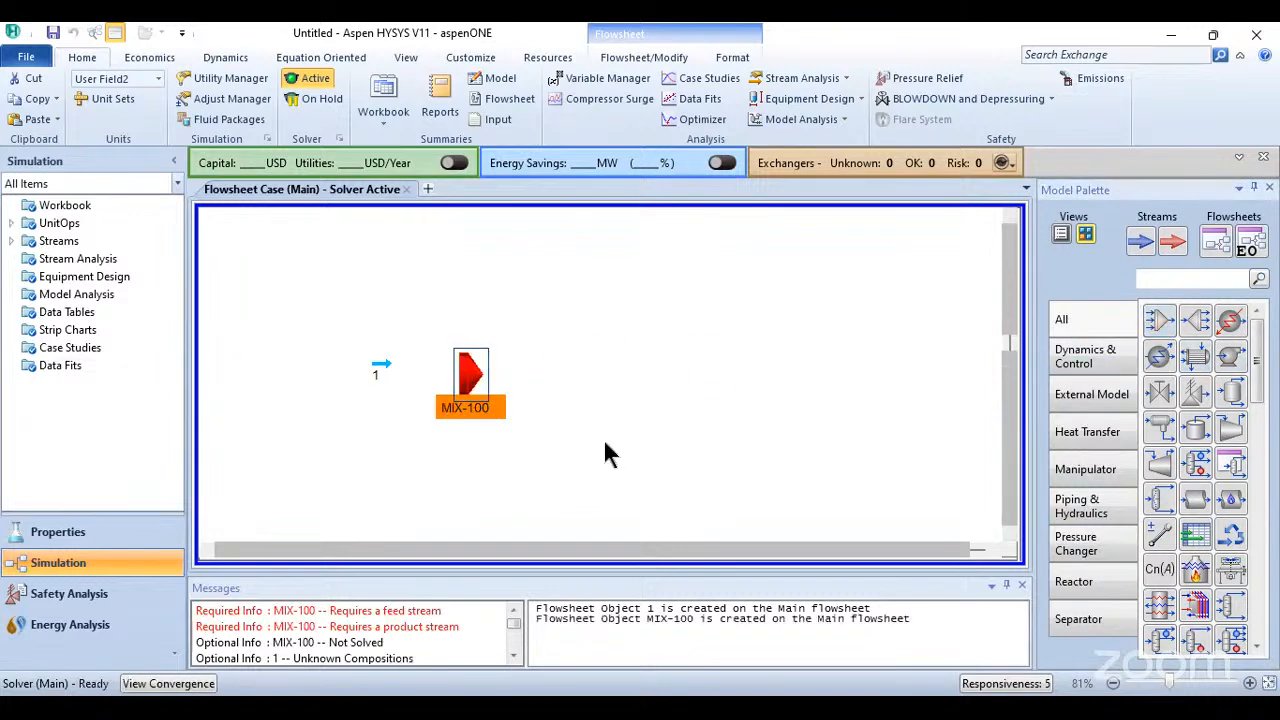
- Place a second material stream above the first and a third one downstream of the mixer
click(1140, 248)
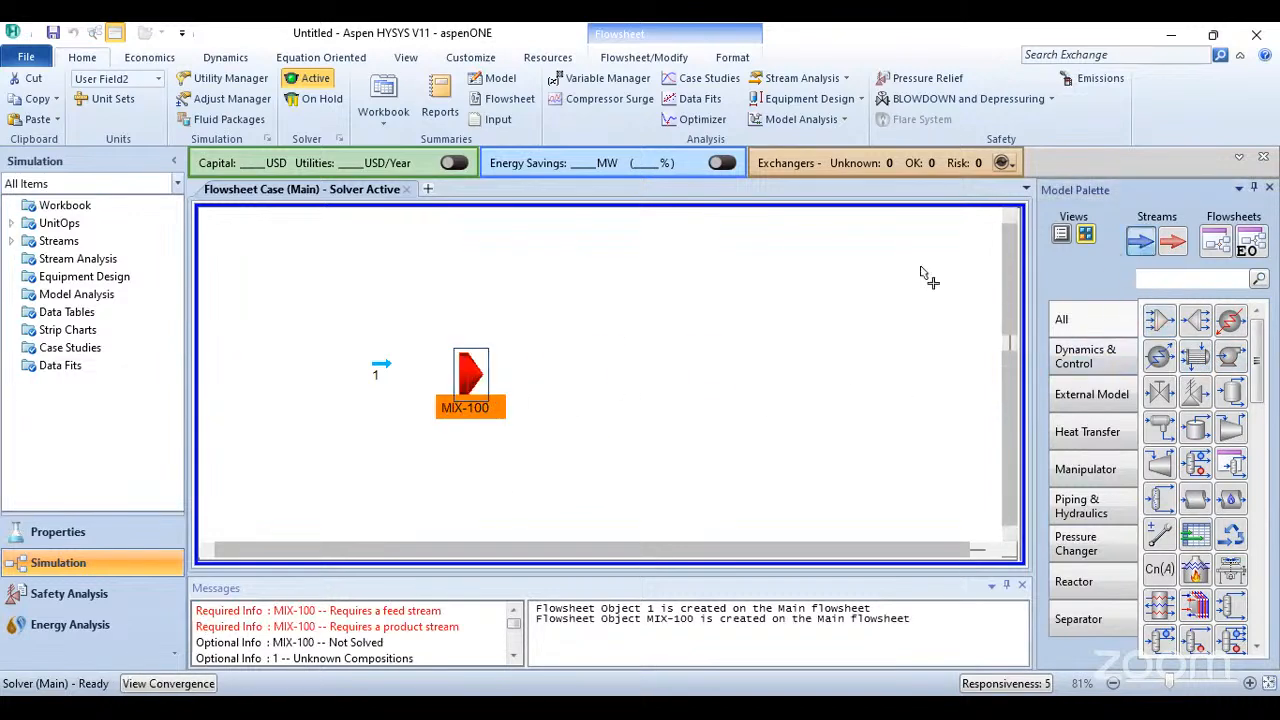
click(390, 296)
click(1145, 248)
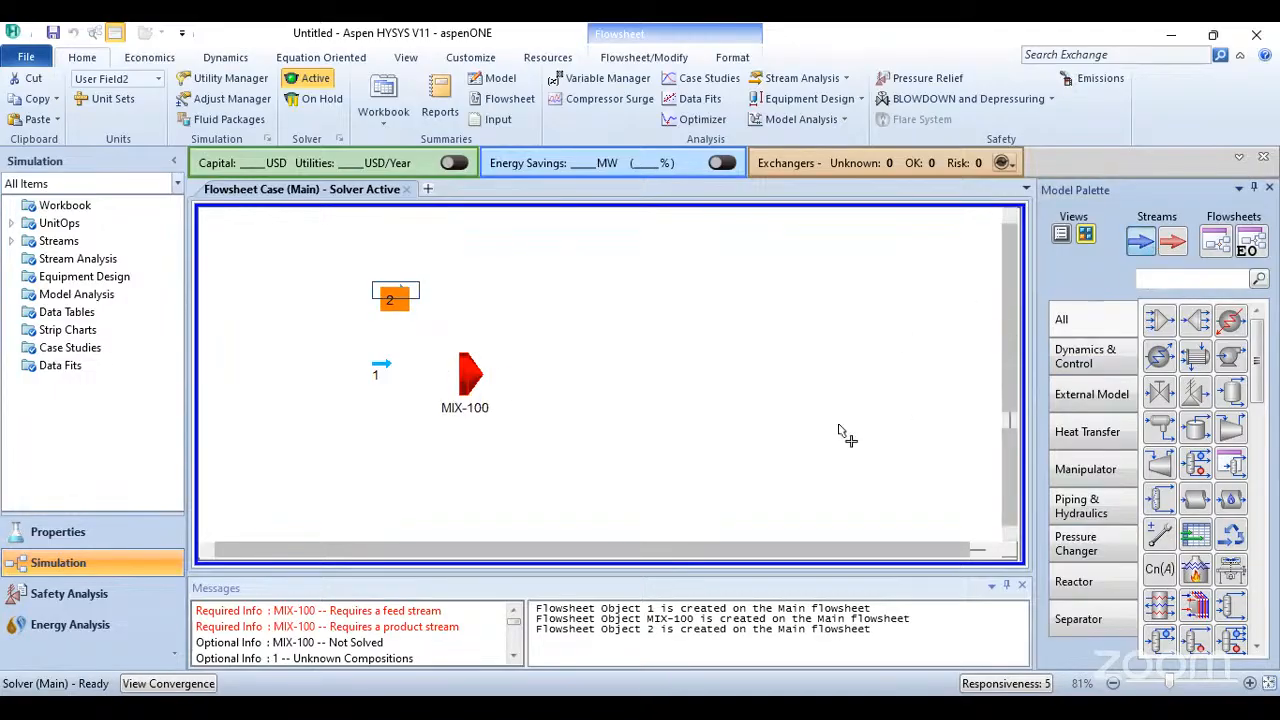
click(675, 395)
- Spread out the flowsheet by lowering stream 1 and shifting the mixer toward stream 3, between the two feeds in height
drag(382, 371, 383, 454)
drag(394, 292, 382, 291)
drag(470, 378, 545, 400)
click(783, 483)
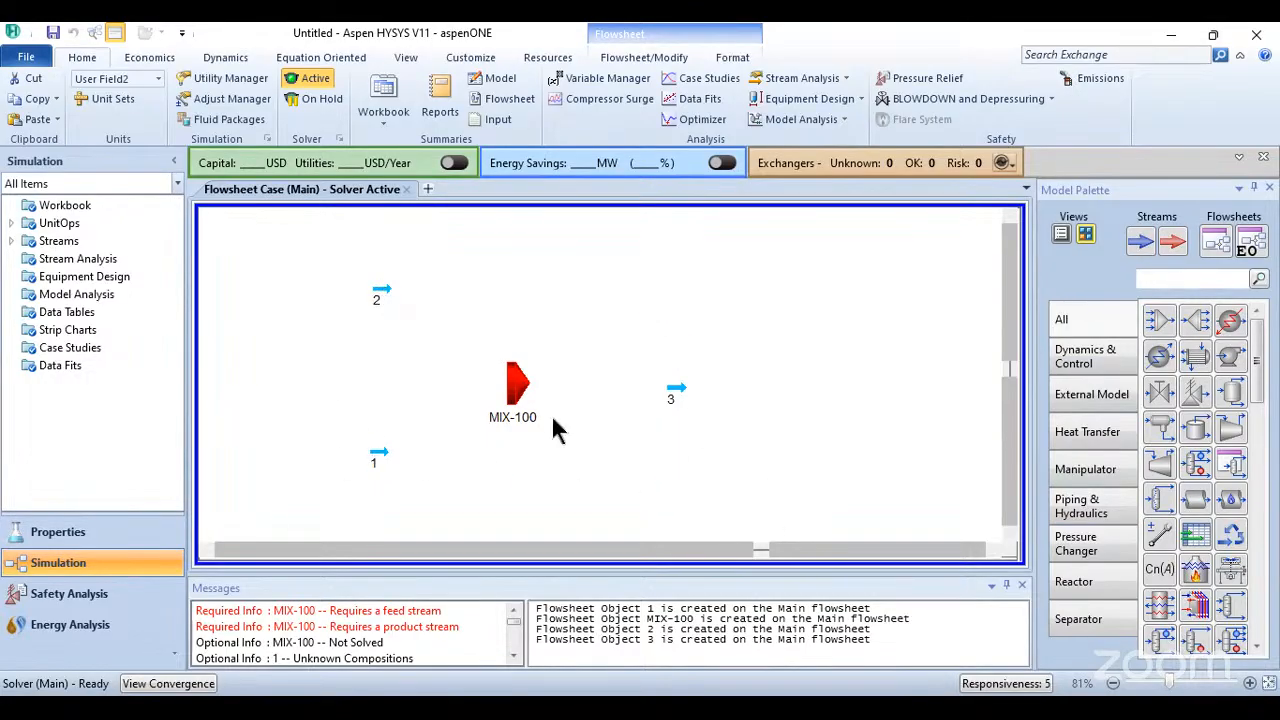
- Connect streams 1 and 2 as inlets and stream 3 as the outlet of mixer MIX-100
mouse_move(514, 385)
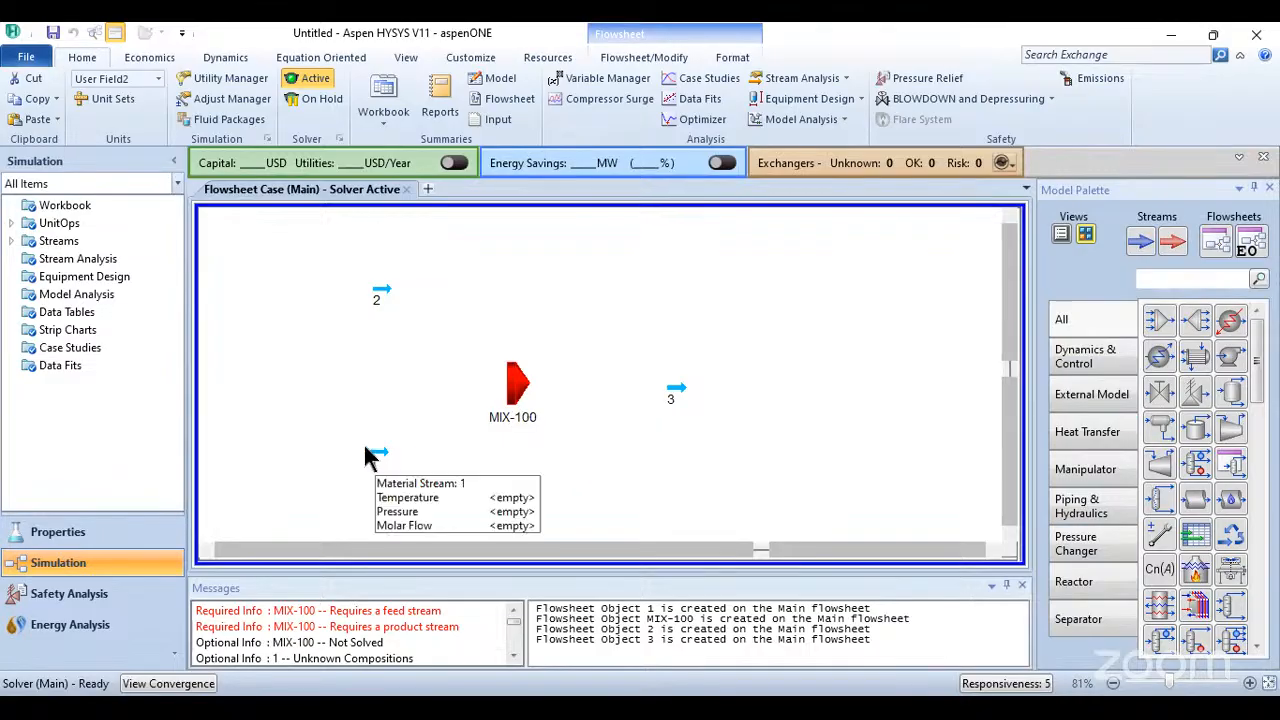
click(522, 395)
double_click(522, 393)
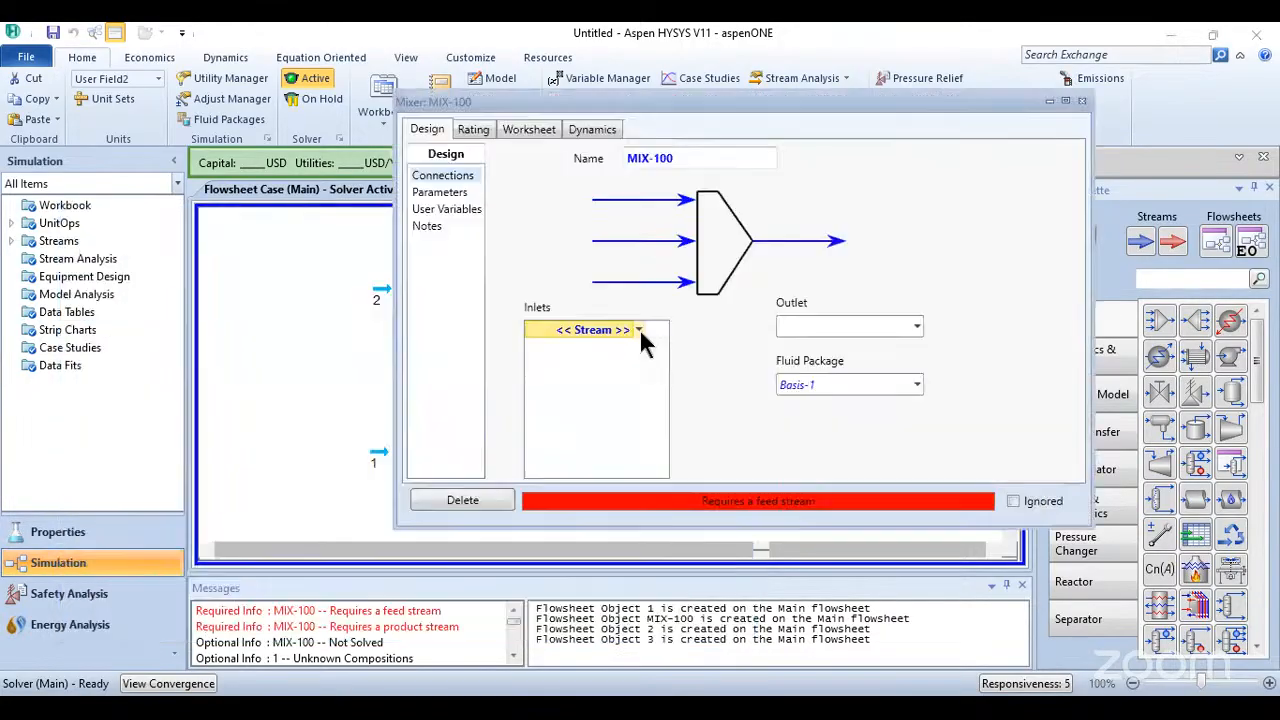
click(639, 330)
click(576, 352)
click(639, 348)
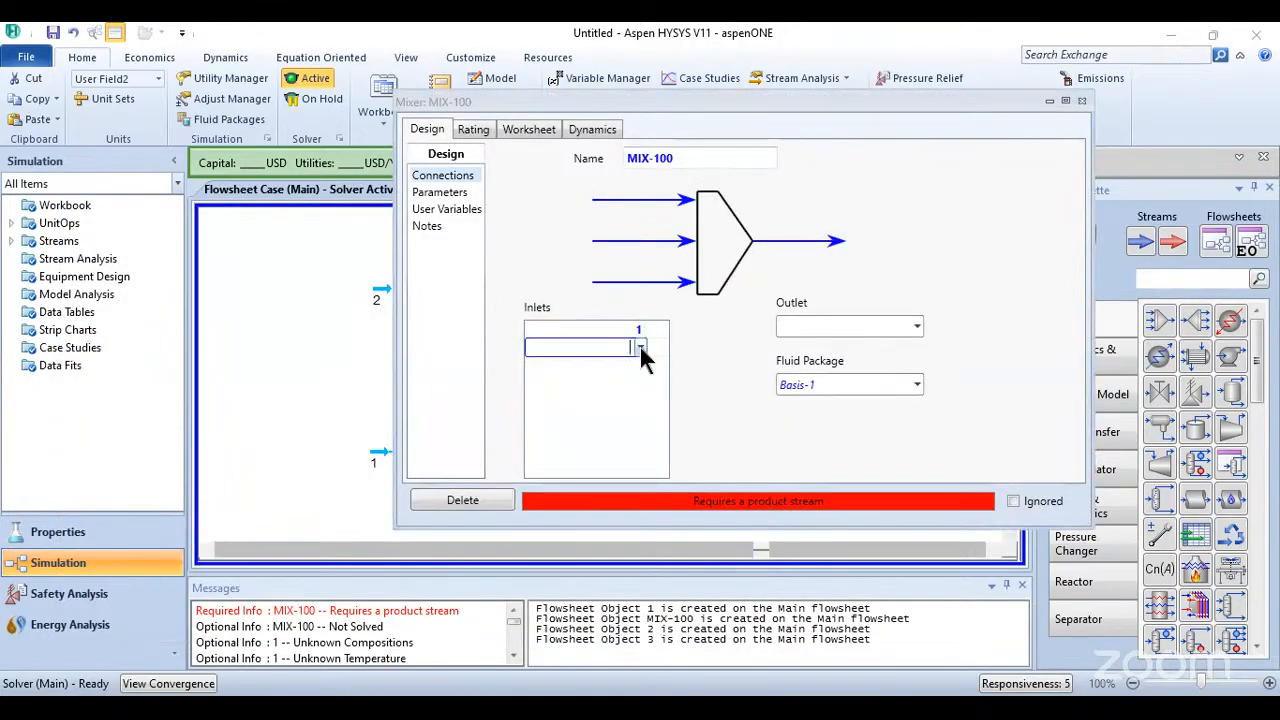
click(575, 371)
click(880, 328)
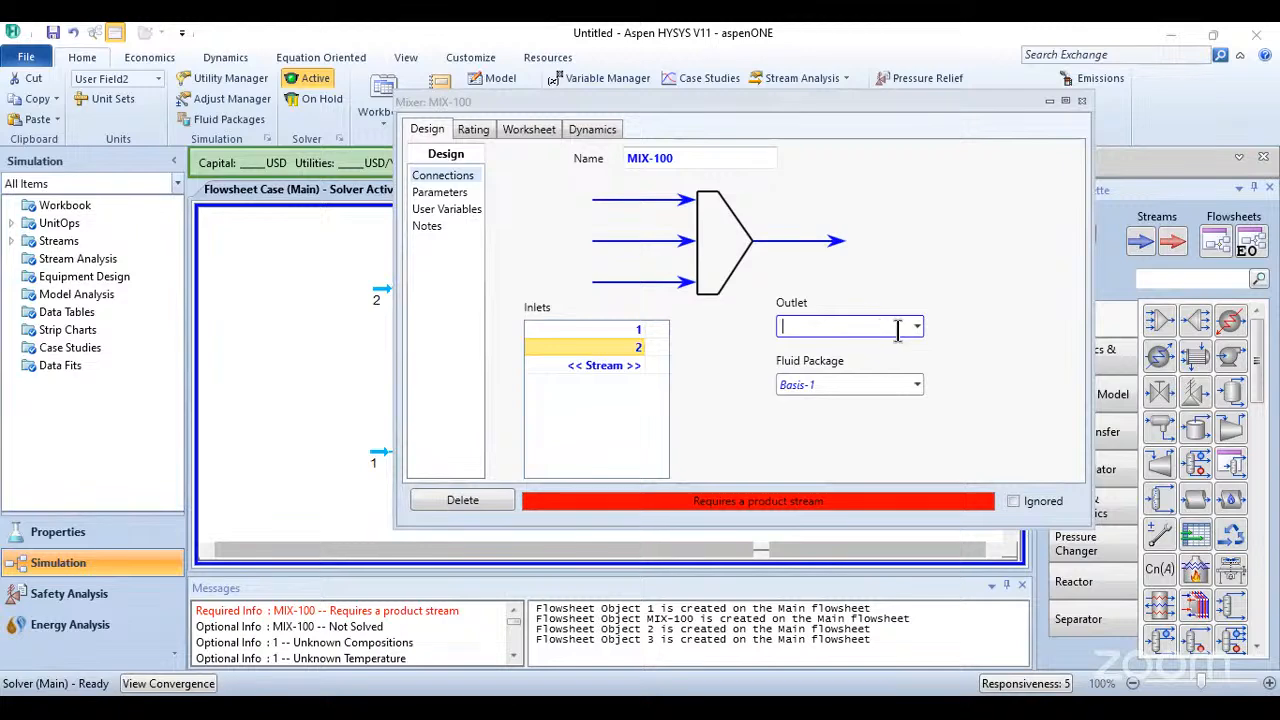
text(3)
key(Return)
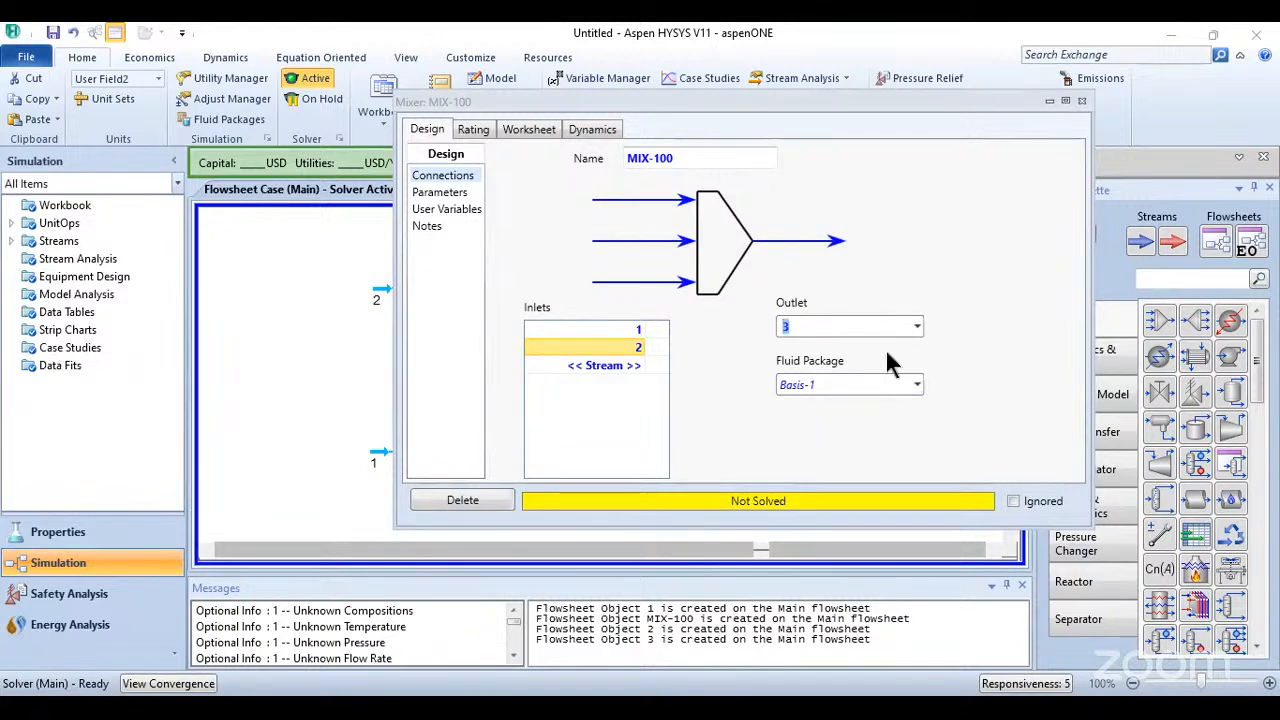
click(1082, 101)
- Swap the positions of the two feeds so that stream 1 sits above the mixer and stream 2 below it
double_click(386, 454)
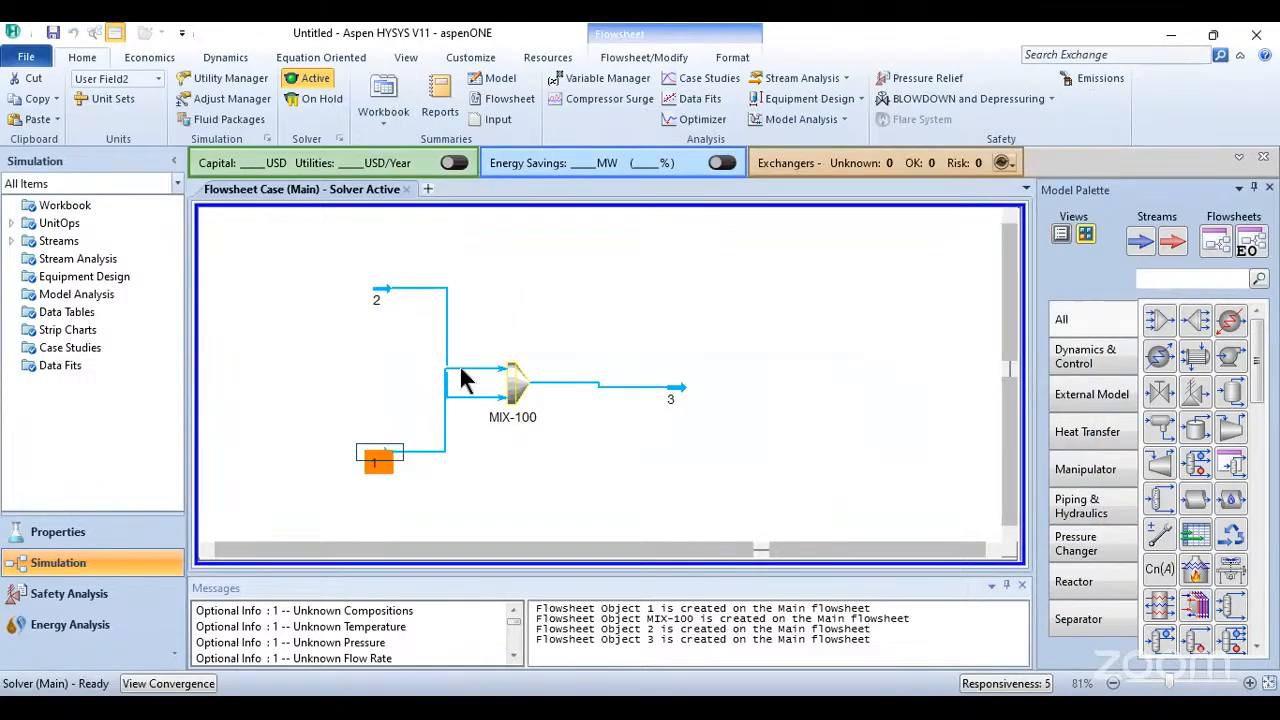
drag(380, 460, 487, 316)
click(383, 294)
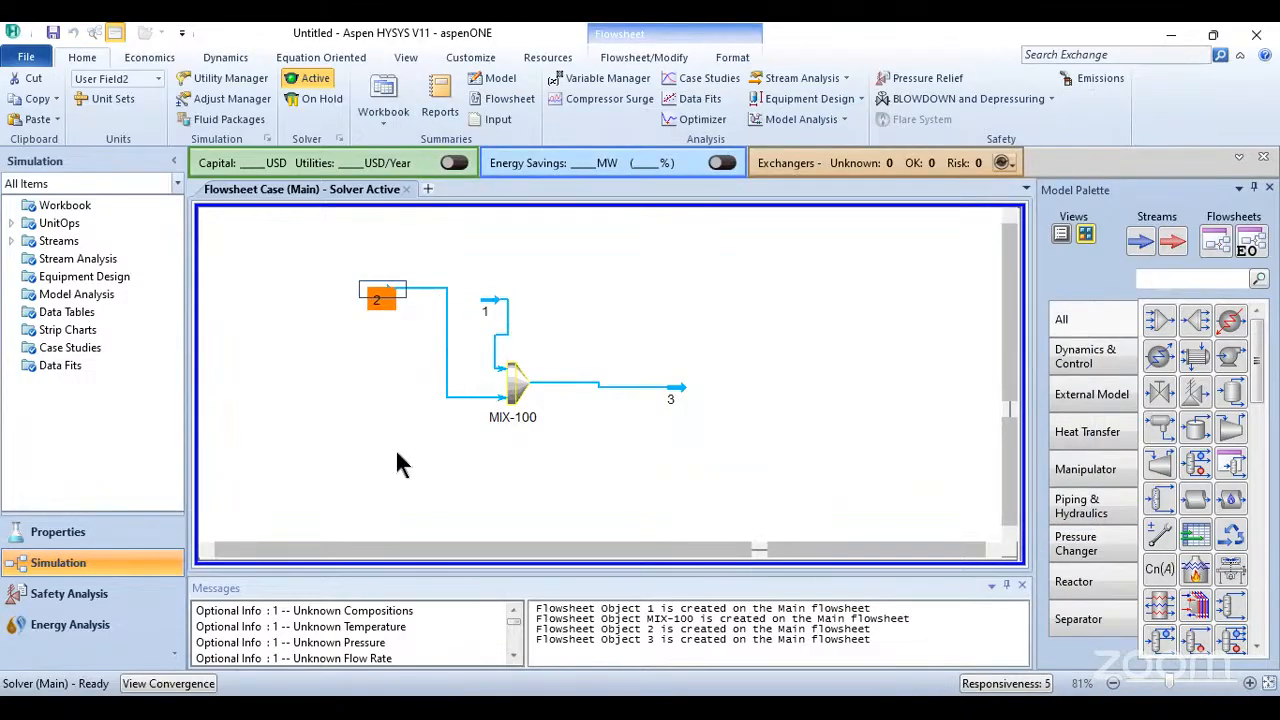
drag(385, 287, 396, 453)
drag(487, 298, 412, 281)
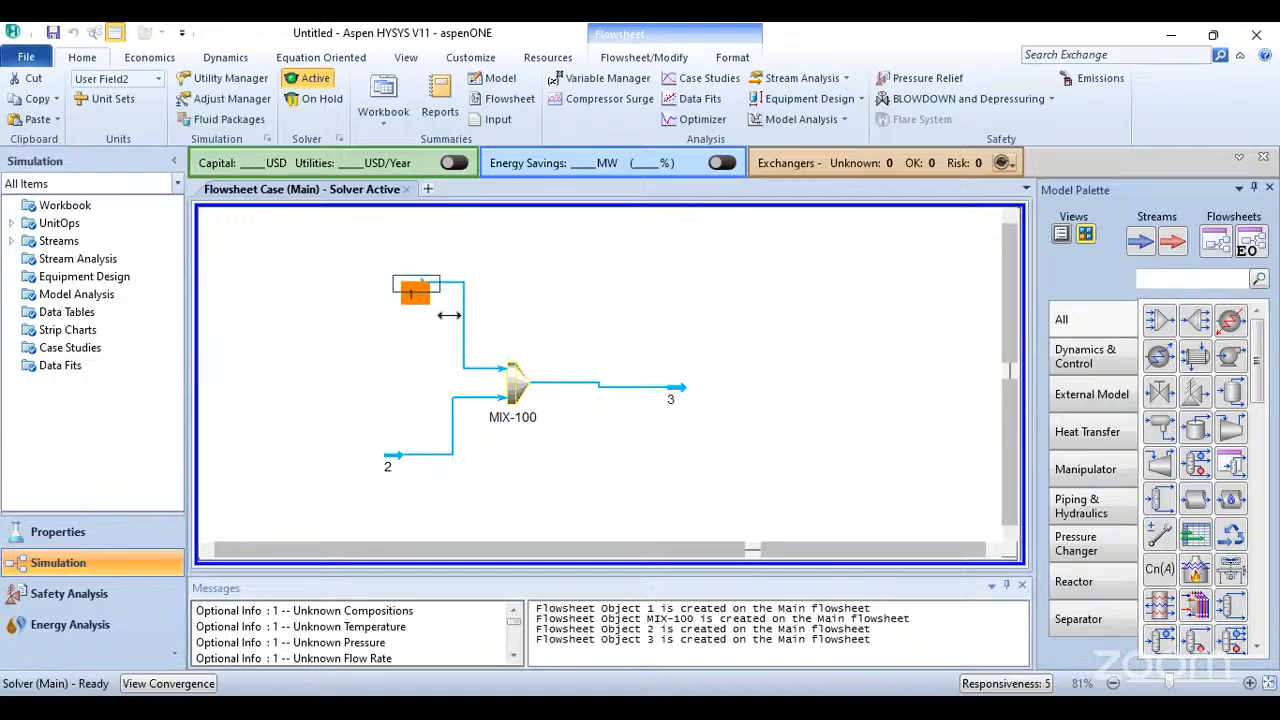
- Line up stream 3 with the mixer outlet and fine-tune the positions of the mixer and stream 1
click(708, 330)
click(684, 392)
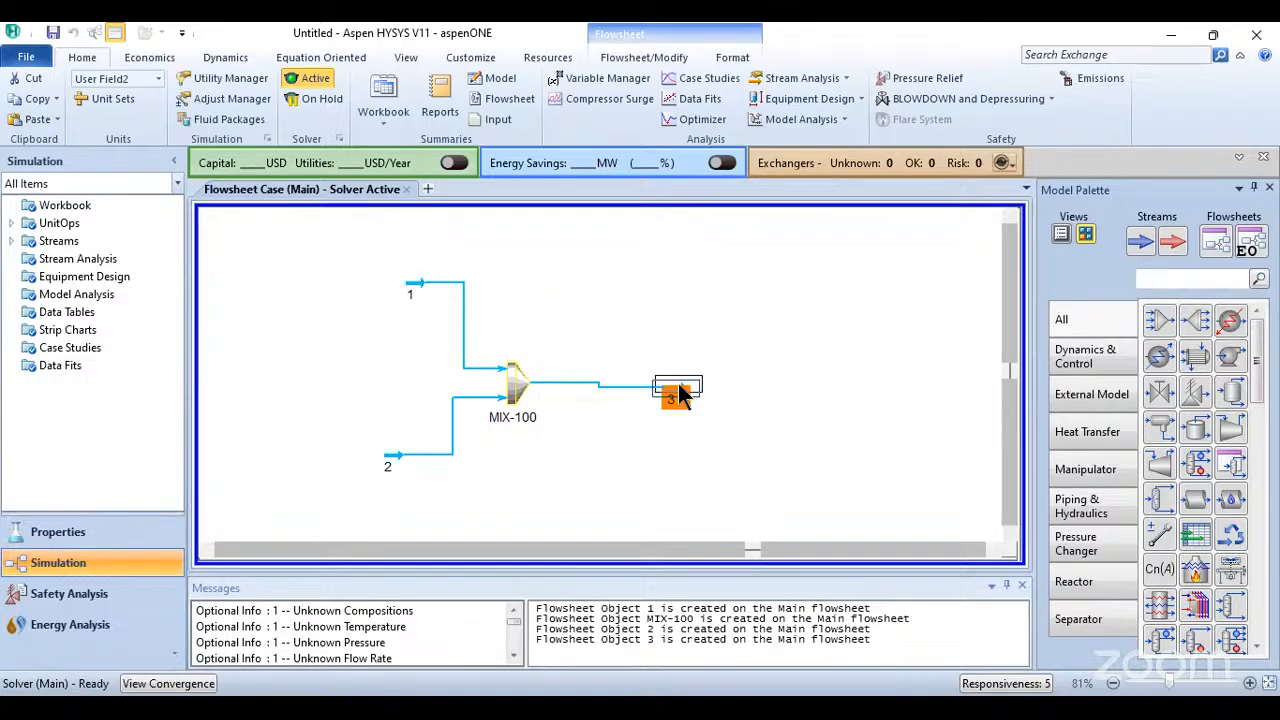
click(744, 390)
drag(514, 385, 538, 385)
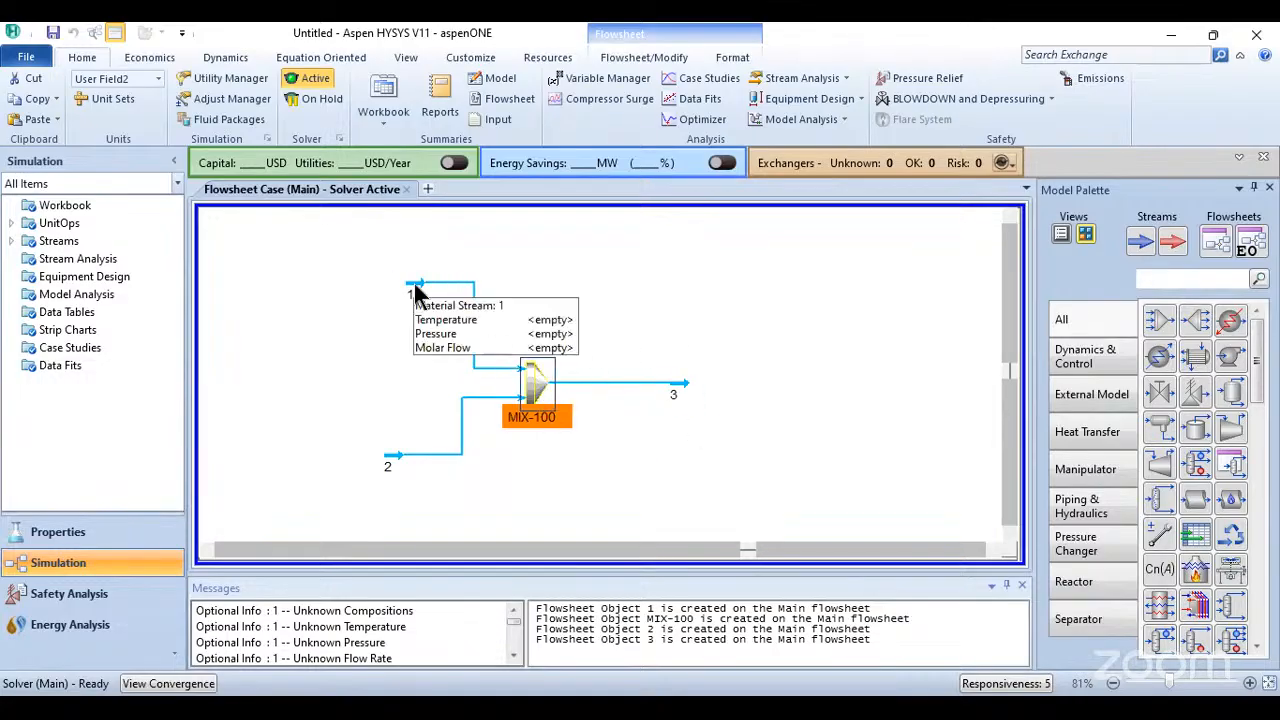
drag(418, 293, 391, 291)
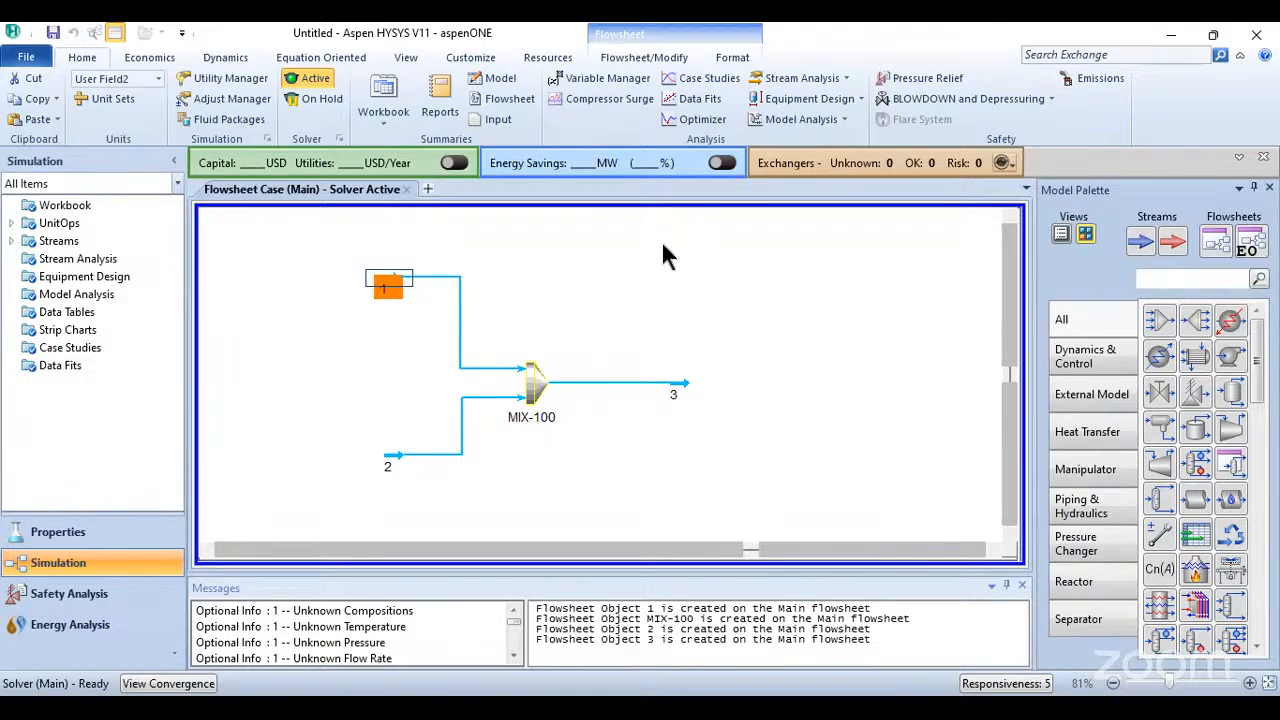
- Undo the recent moves of the streams and the mixer on the flowsheet
key(ctrl+z)
key(ctrl+z)
key(ctrl+z)
key(ctrl+z)
key(ctrl+z)
key(ctrl+z)
key(ctrl+z)
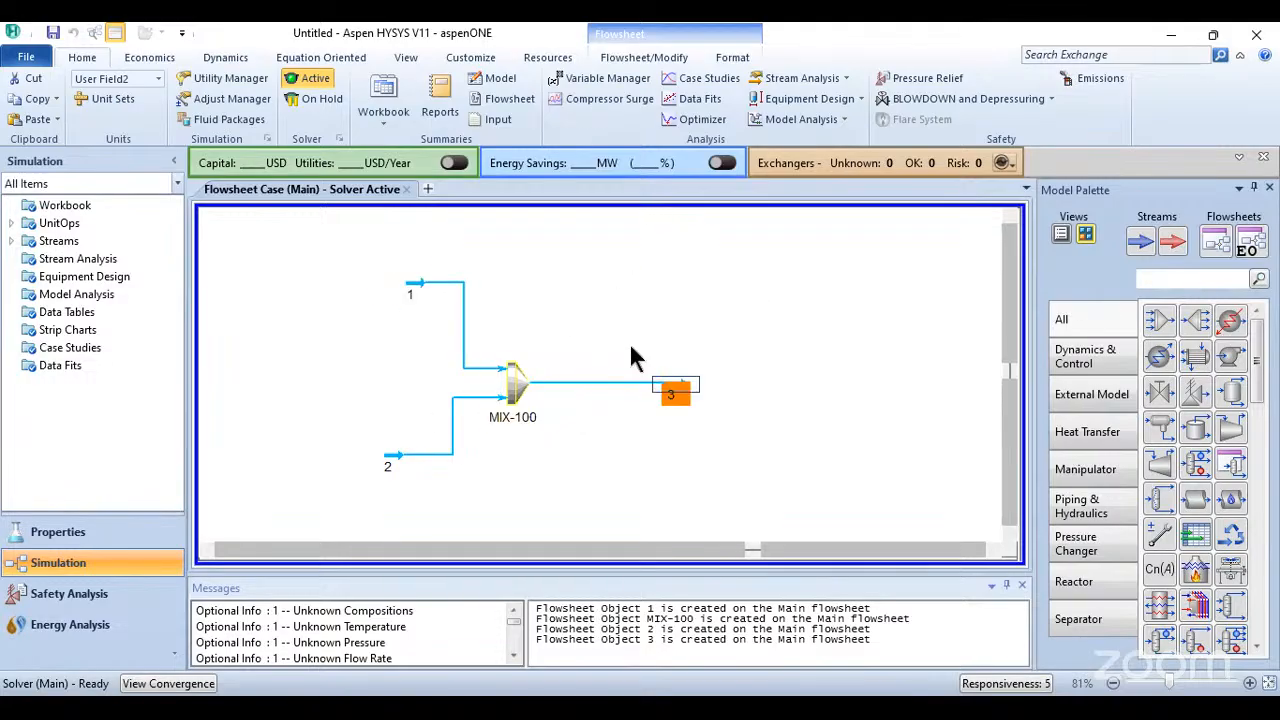
key(ctrl+z)
key(ctrl+z)
key(ctrl+z)
key(ctrl+z)
key(ctrl+z)
key(ctrl+z)
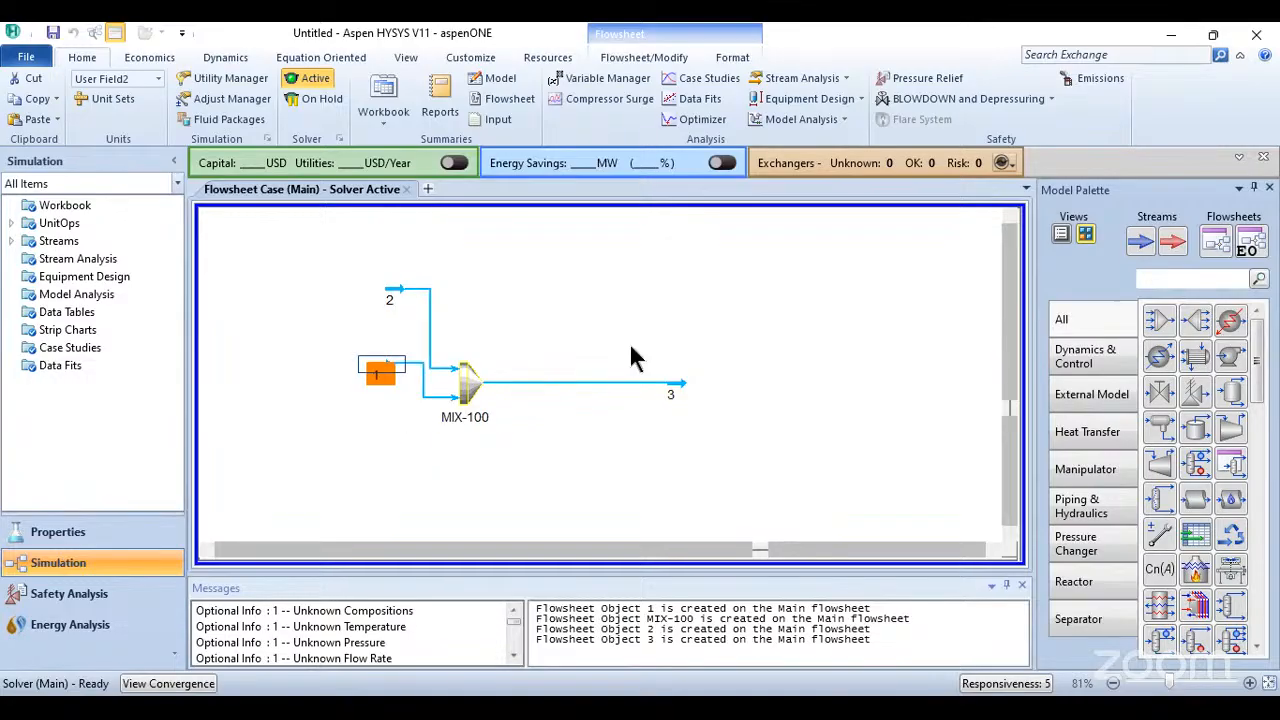
- Disconnect inlet streams 1 and 2 and outlet stream 3 from mixer MIX-100
click(466, 383)
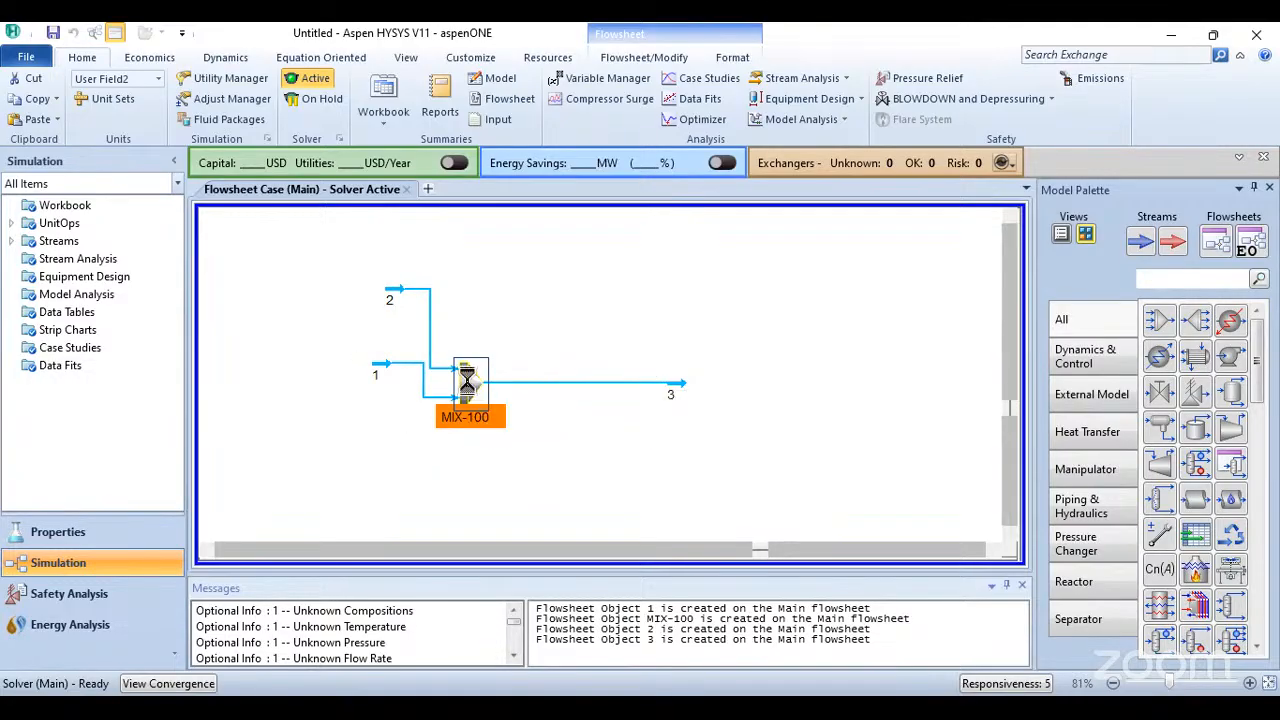
double_click(466, 378)
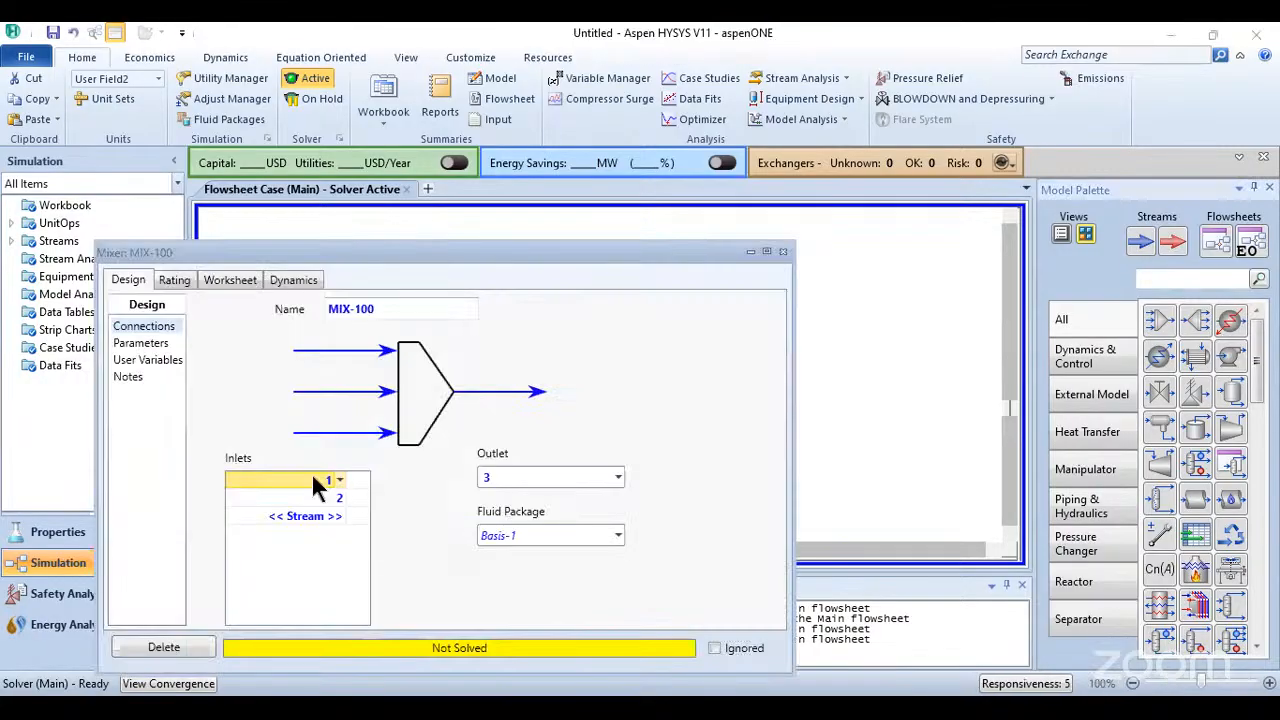
key(Delete)
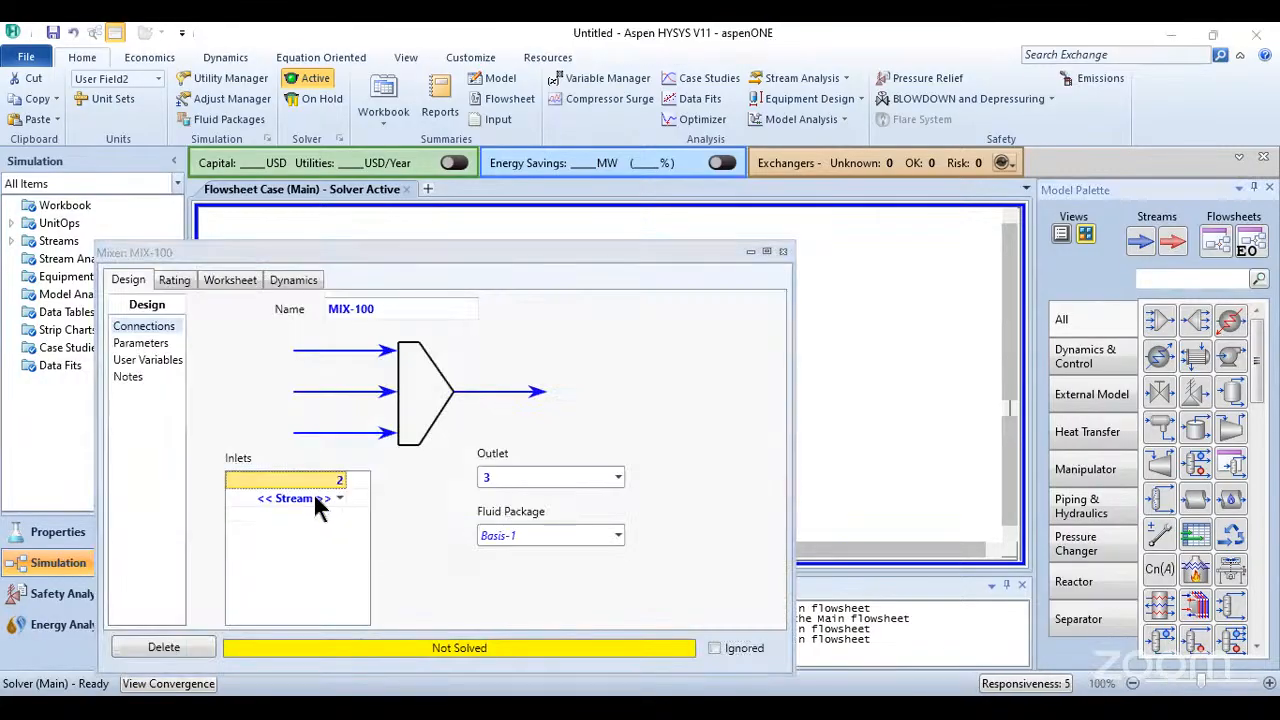
key(Delete)
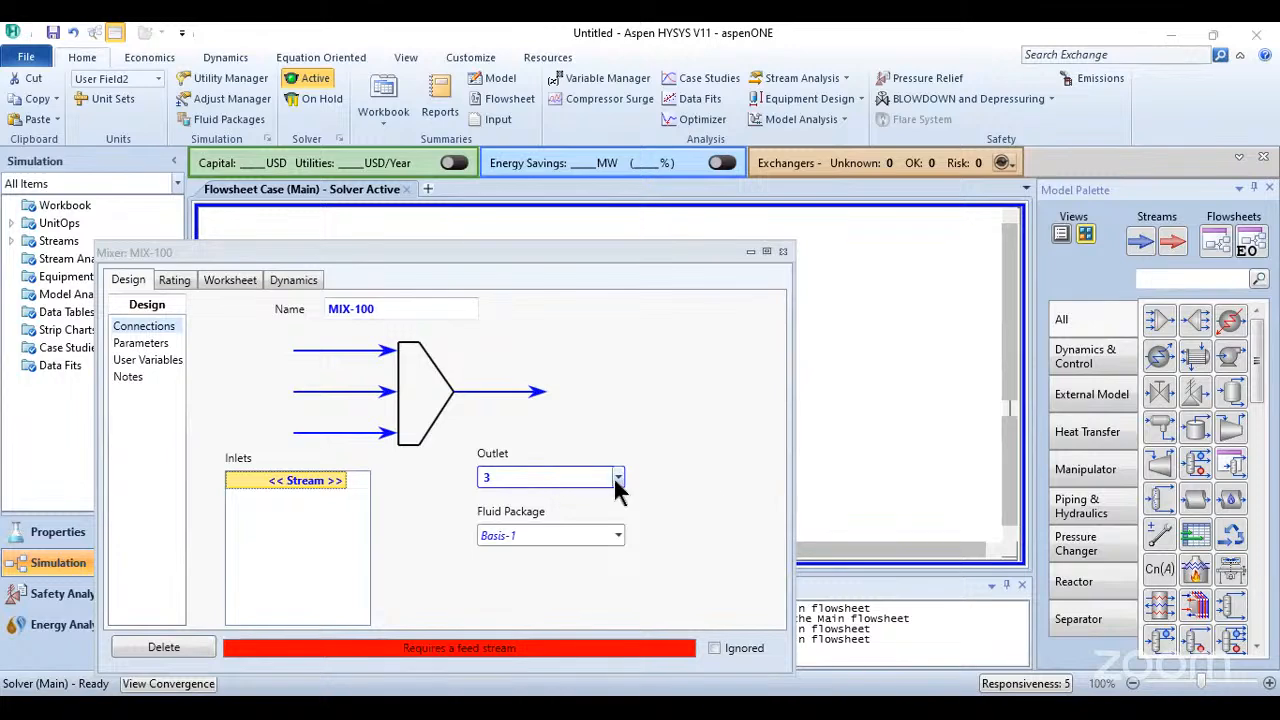
double_click(586, 478)
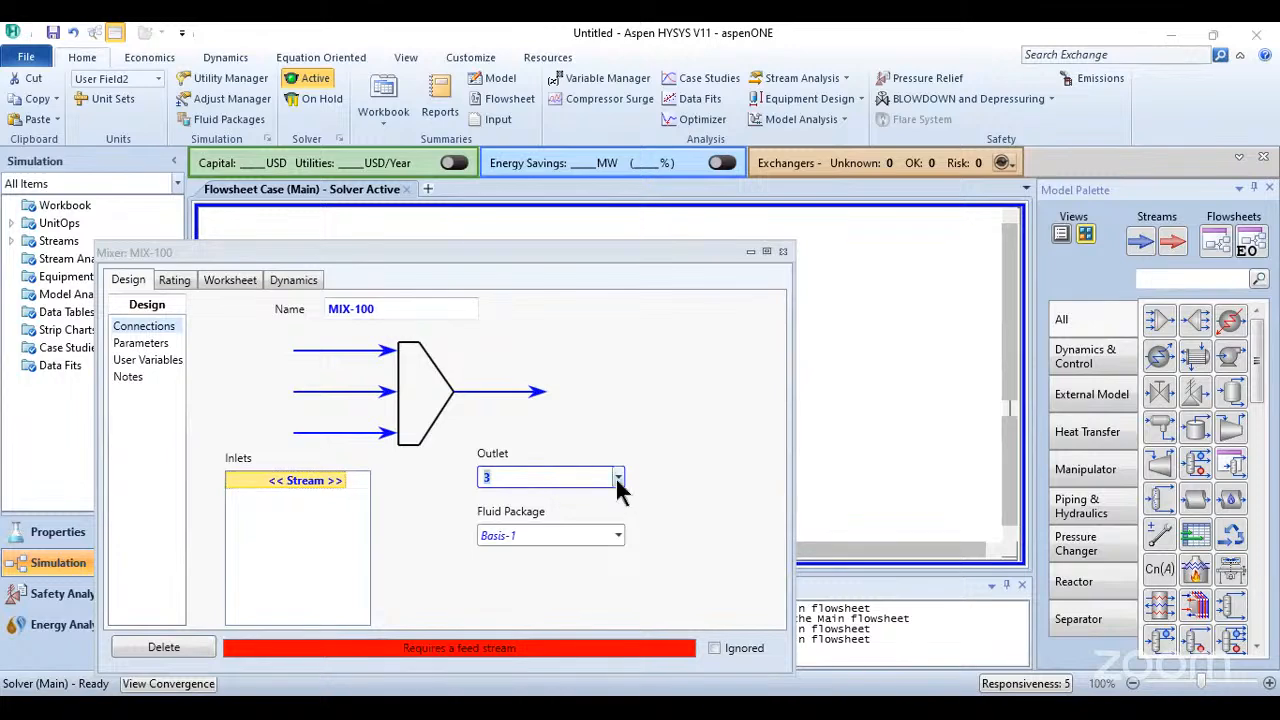
key(Delete)
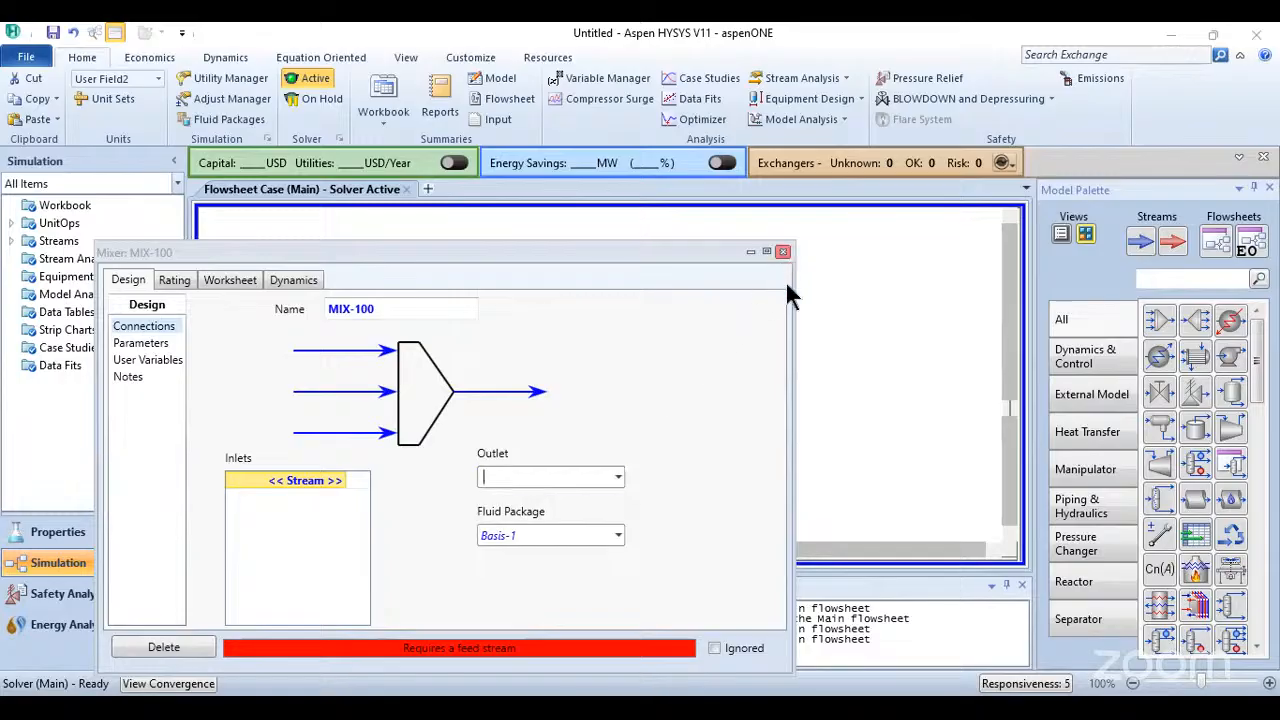
- Rearrange the unconnected objects with the mixer in the middle, stream 2 above and stream 1 well below its inlet side
drag(486, 385, 535, 376)
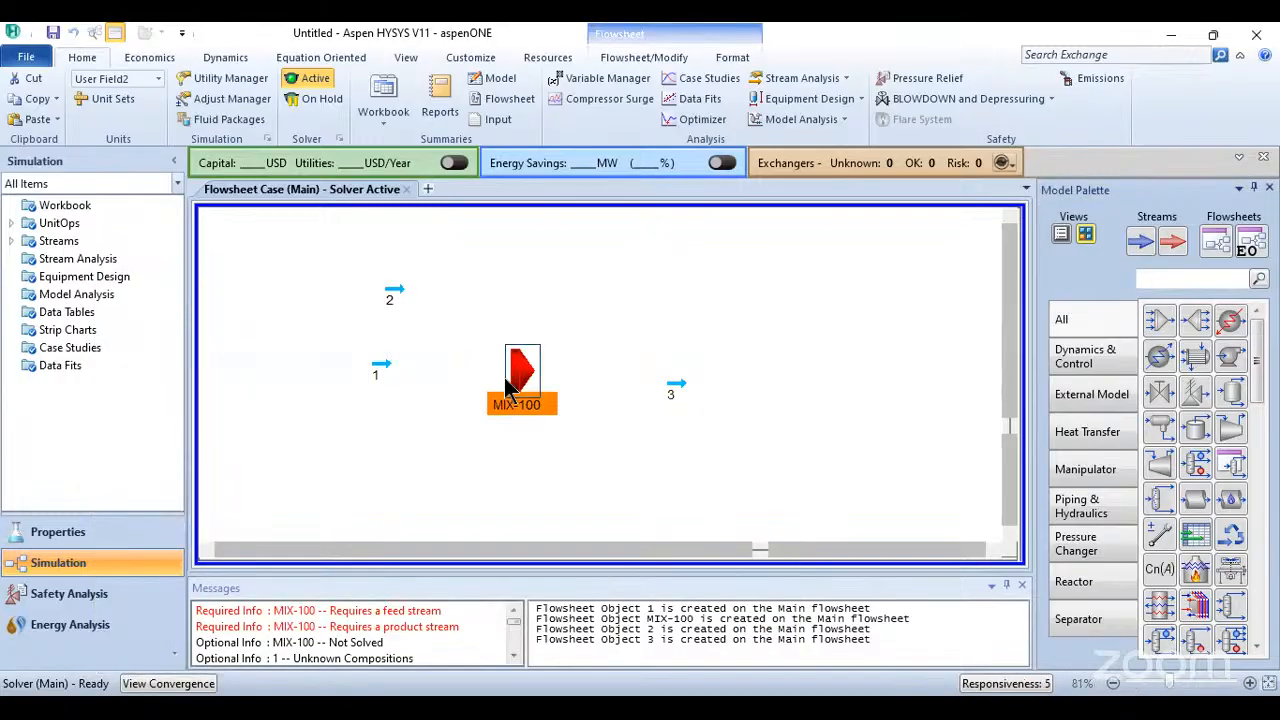
drag(386, 368, 386, 413)
drag(393, 288, 381, 295)
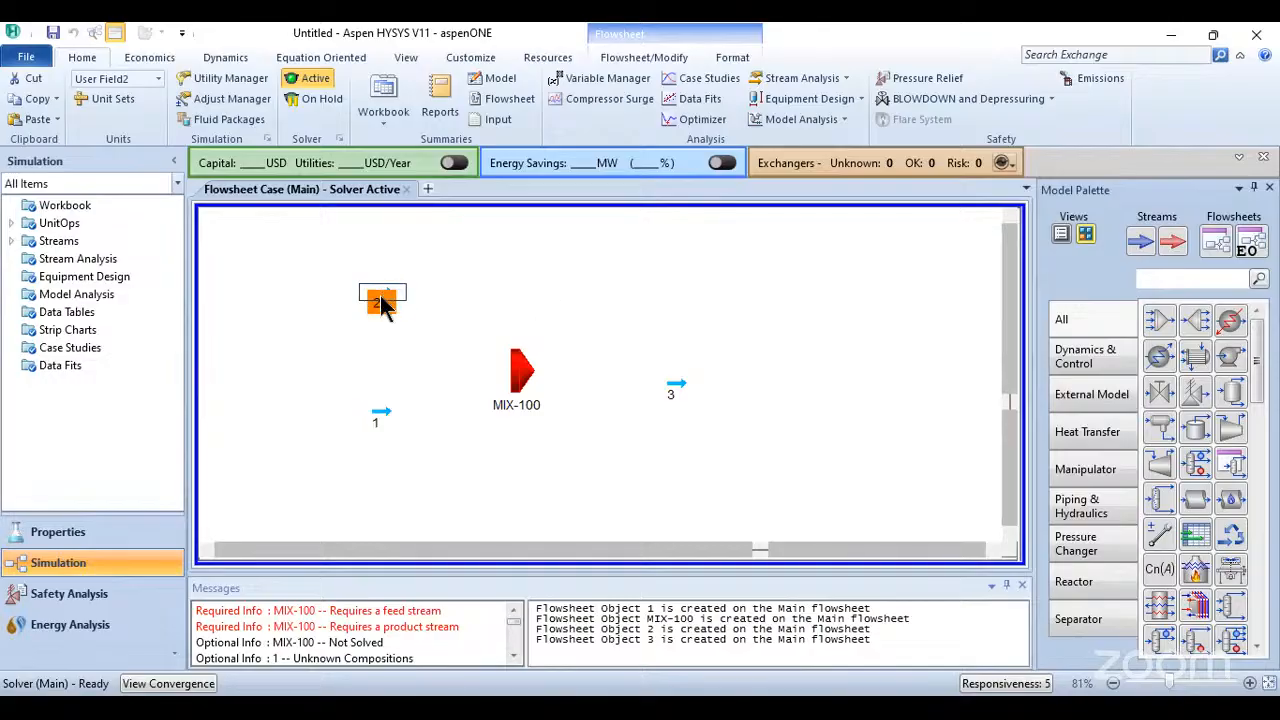
click(460, 392)
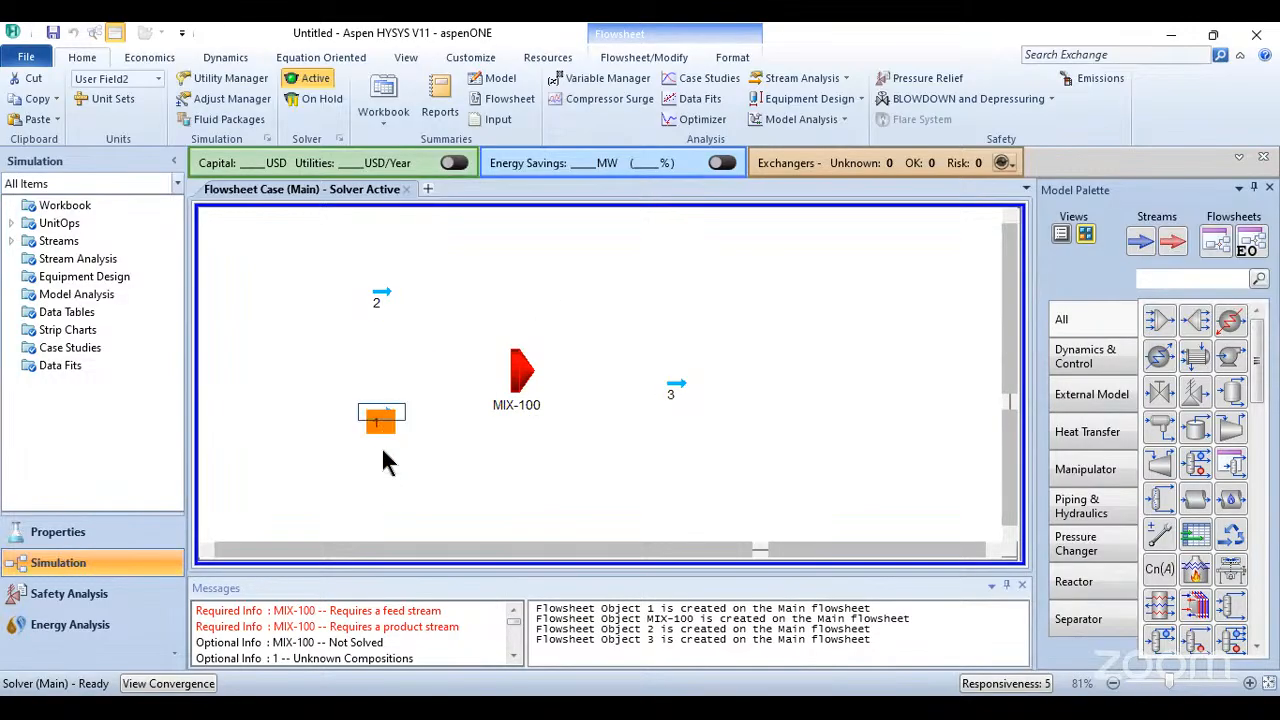
drag(383, 451, 383, 476)
click(385, 293)
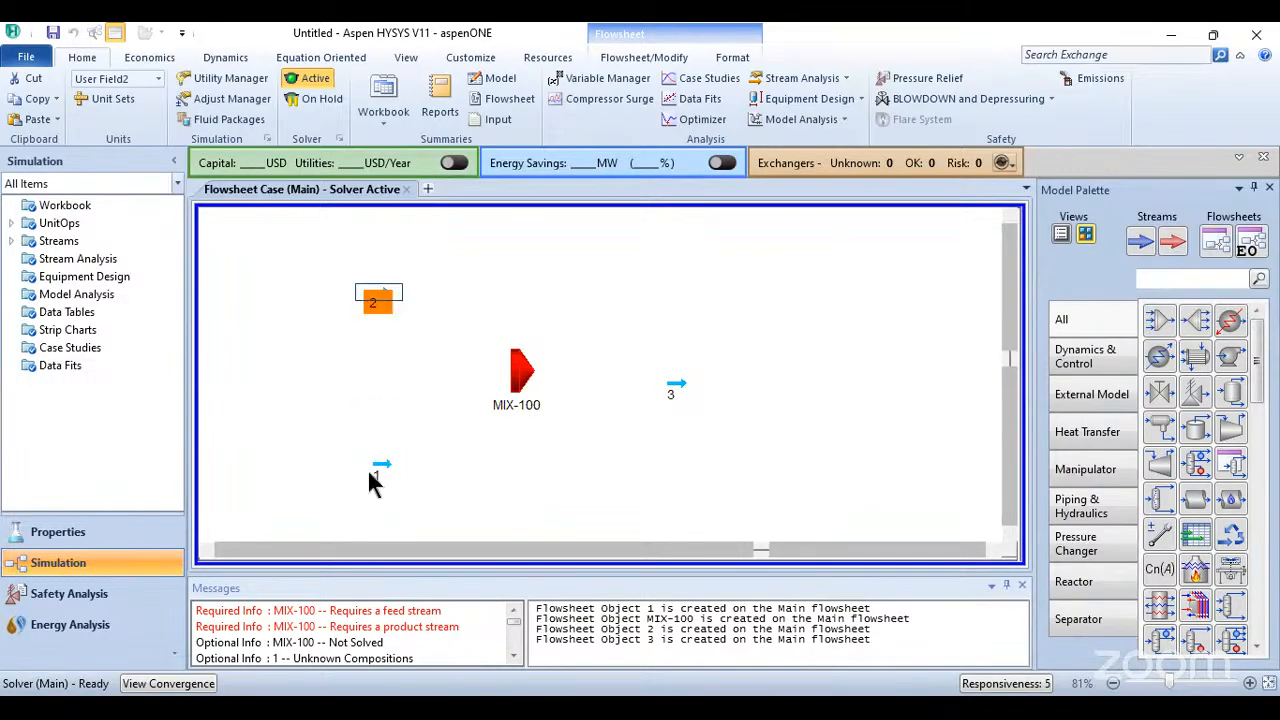
click(561, 428)
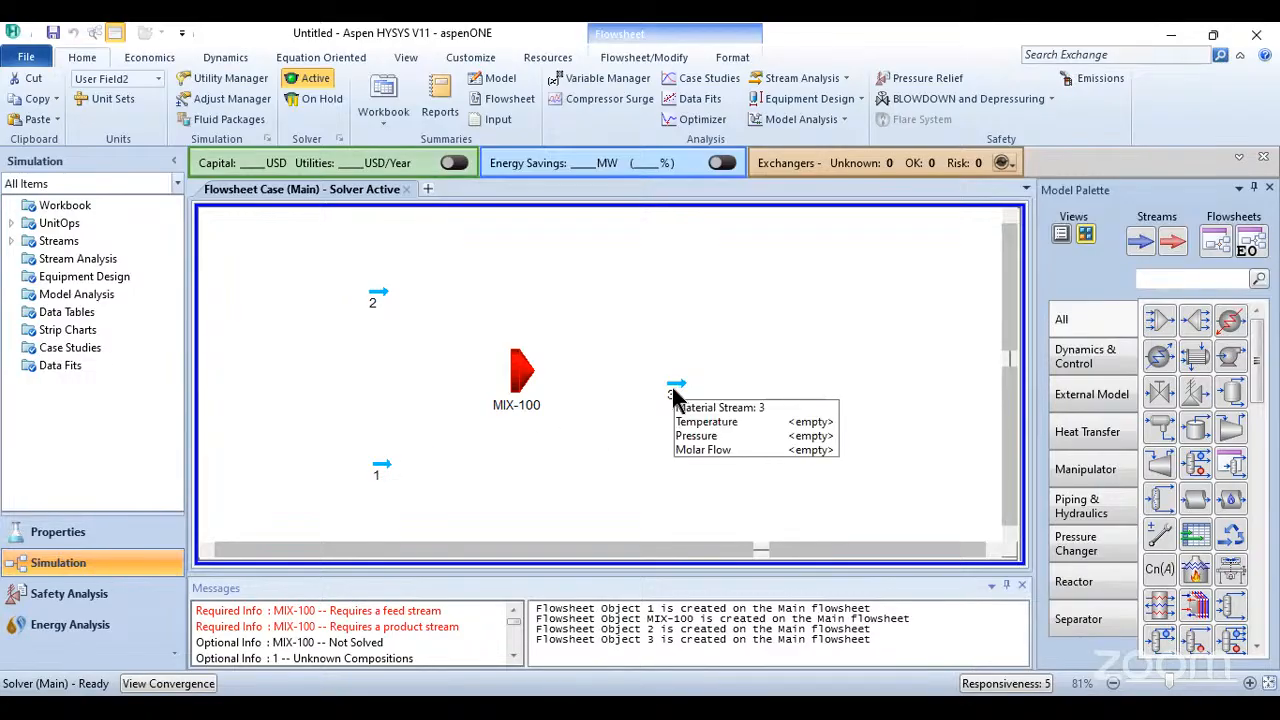
drag(519, 382, 530, 386)
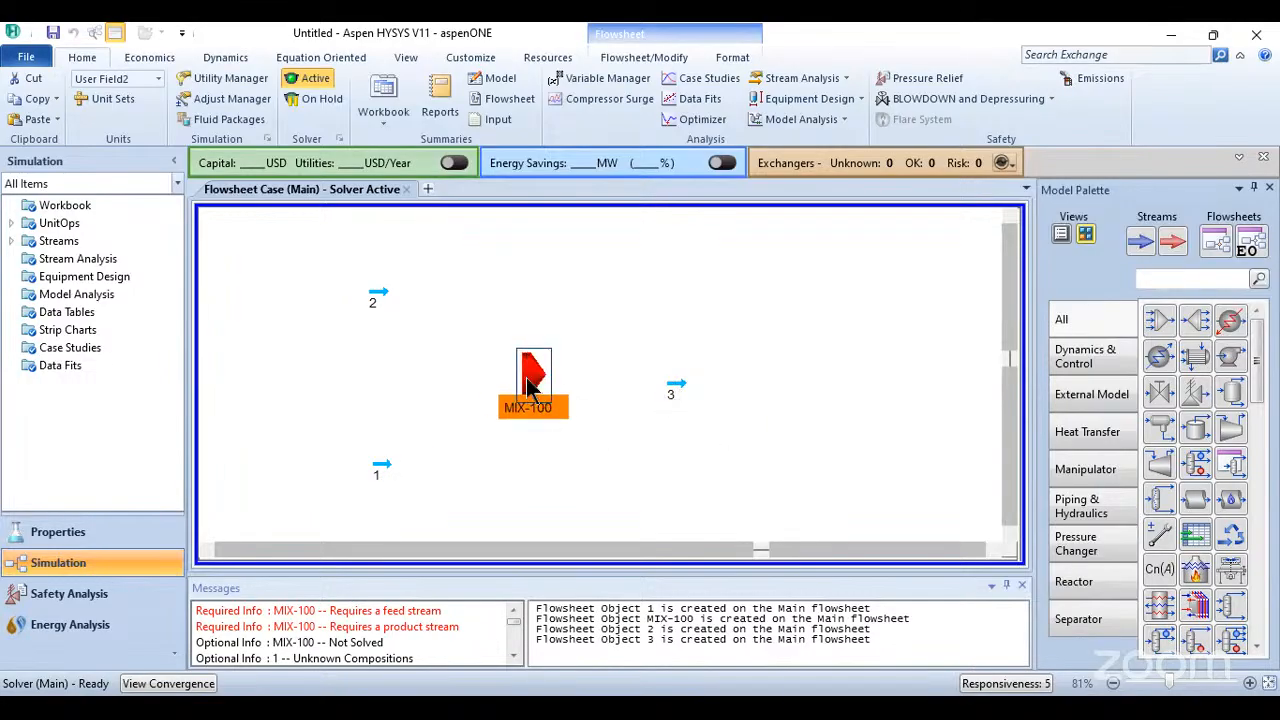
click(583, 398)
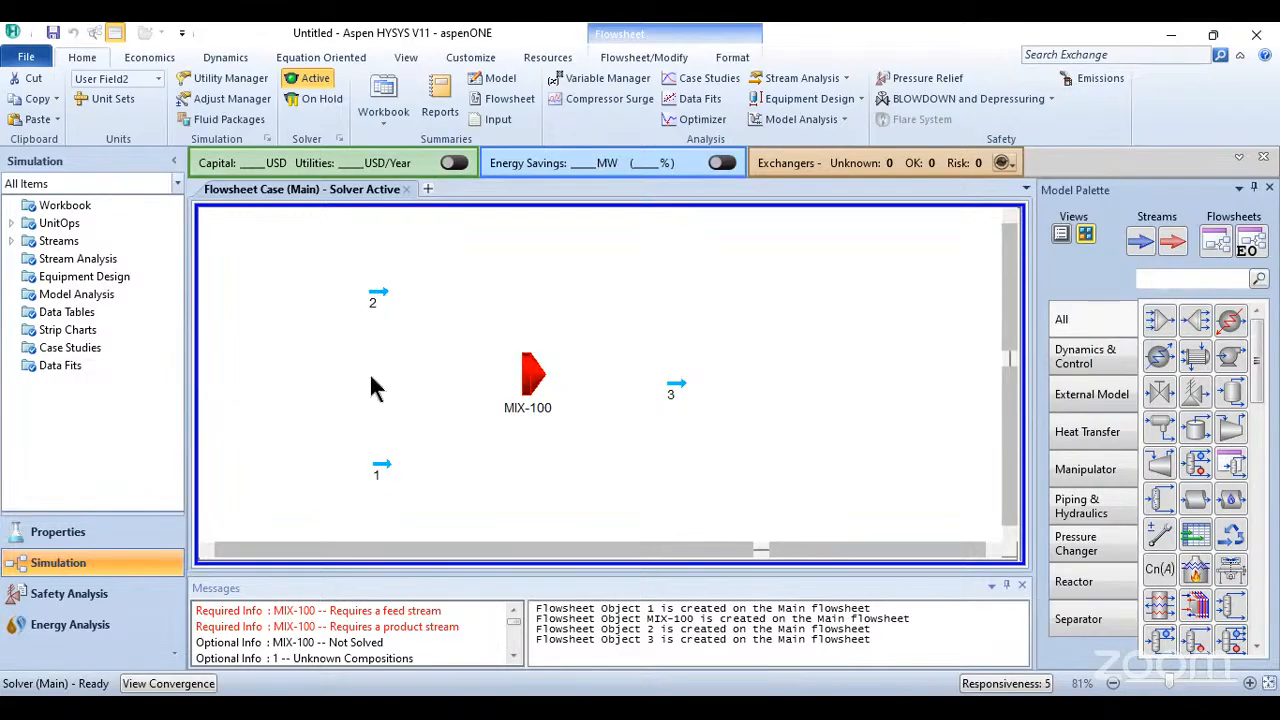
drag(382, 466, 383, 508)
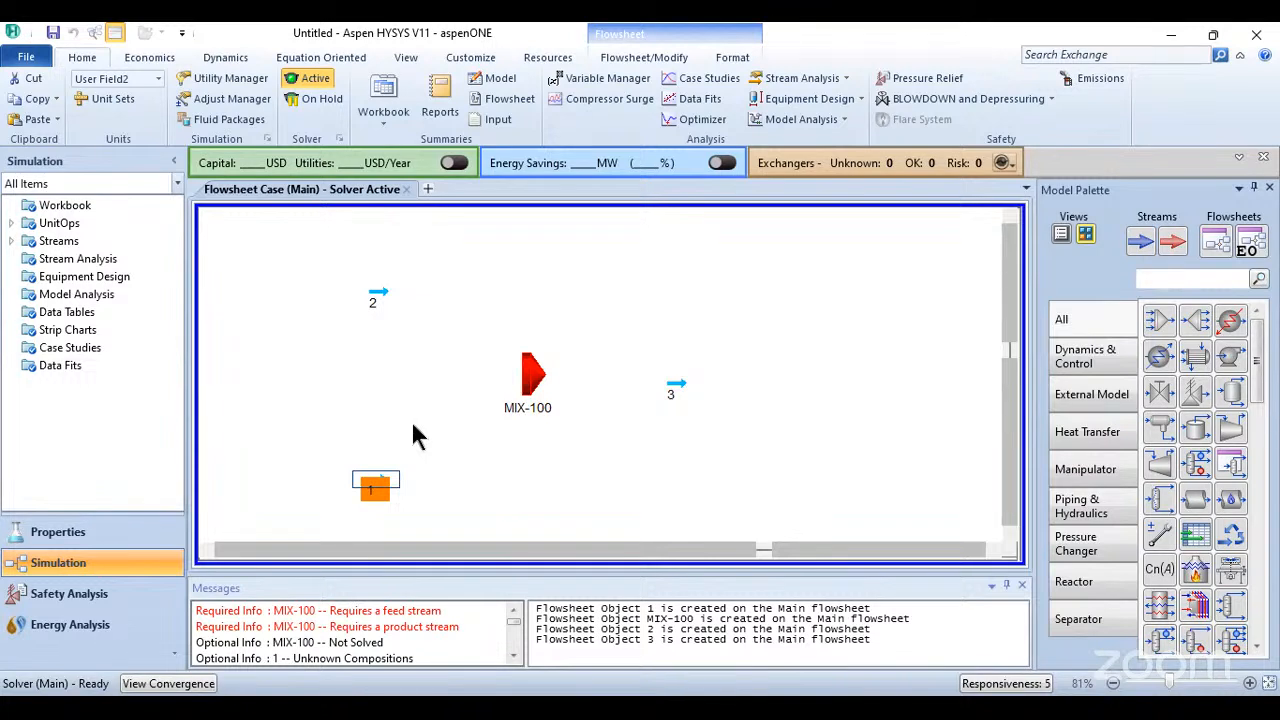
- Fine-tune the positions of mixer MIX-100 and streams 2 and 3, keeping stream 3 roughly level with the mixer's outlet side
drag(541, 375, 561, 425)
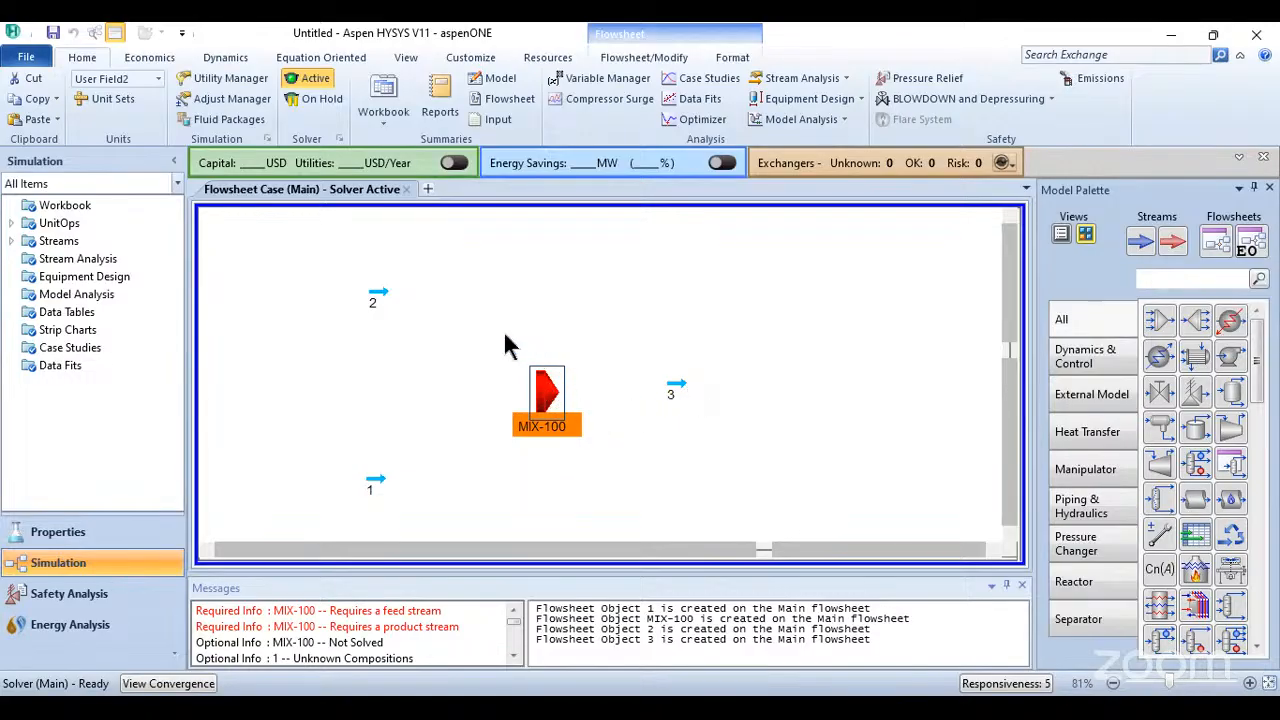
click(677, 377)
click(697, 393)
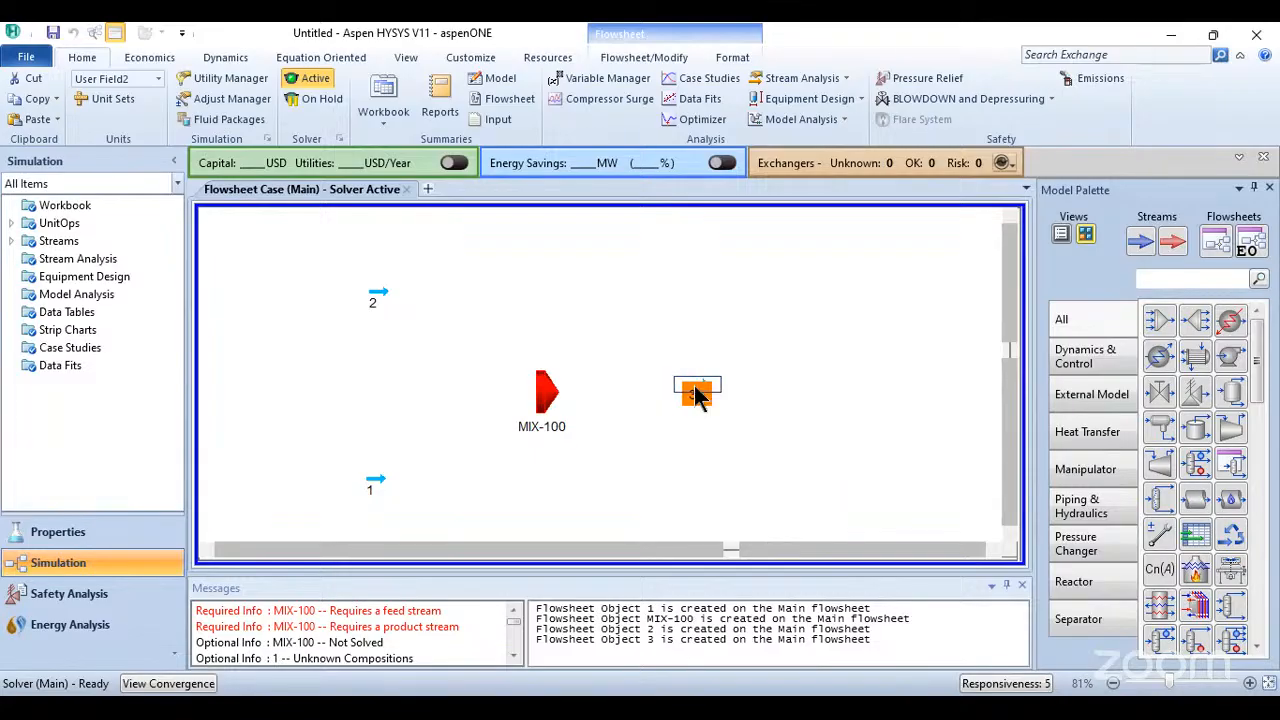
click(795, 458)
click(557, 400)
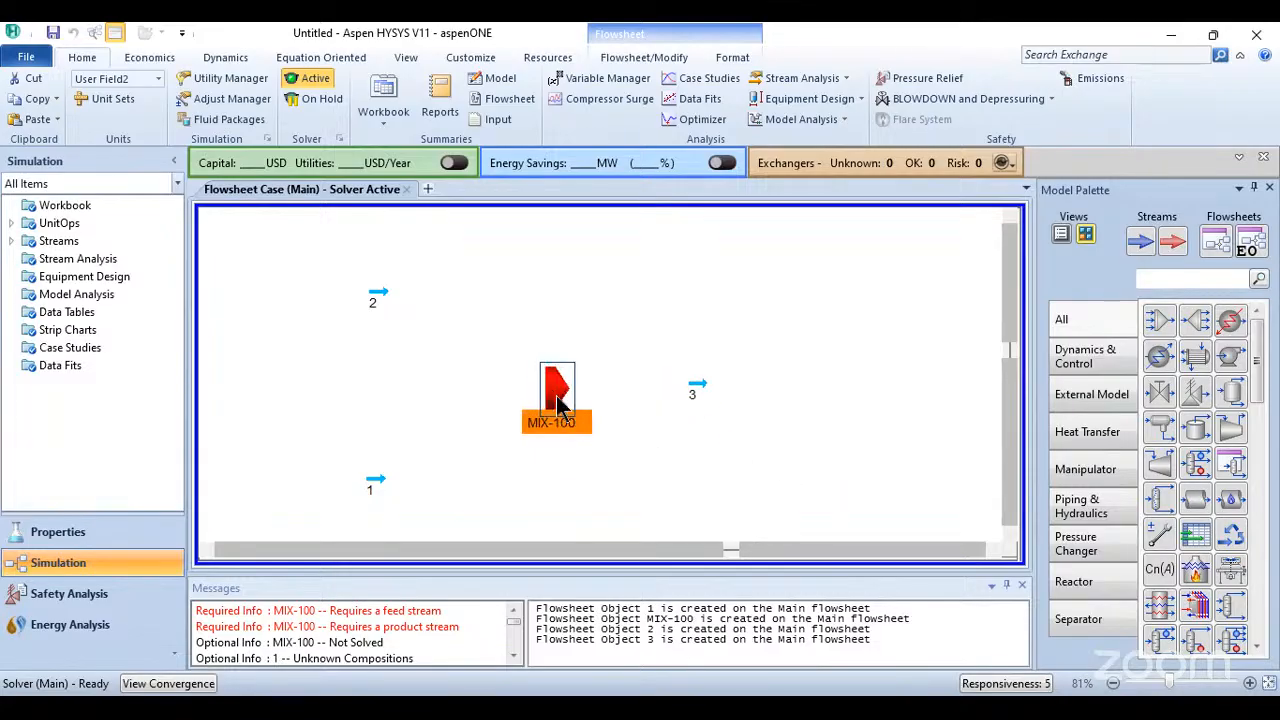
click(636, 438)
click(378, 296)
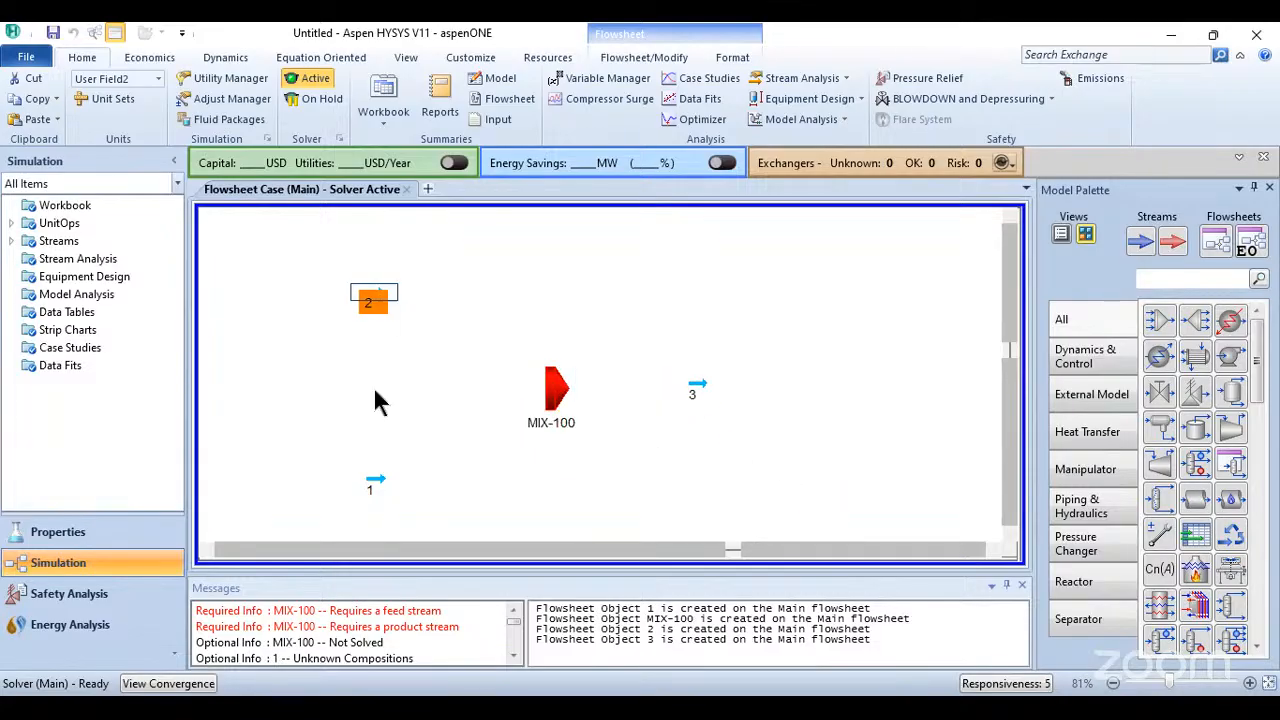
click(378, 481)
click(463, 447)
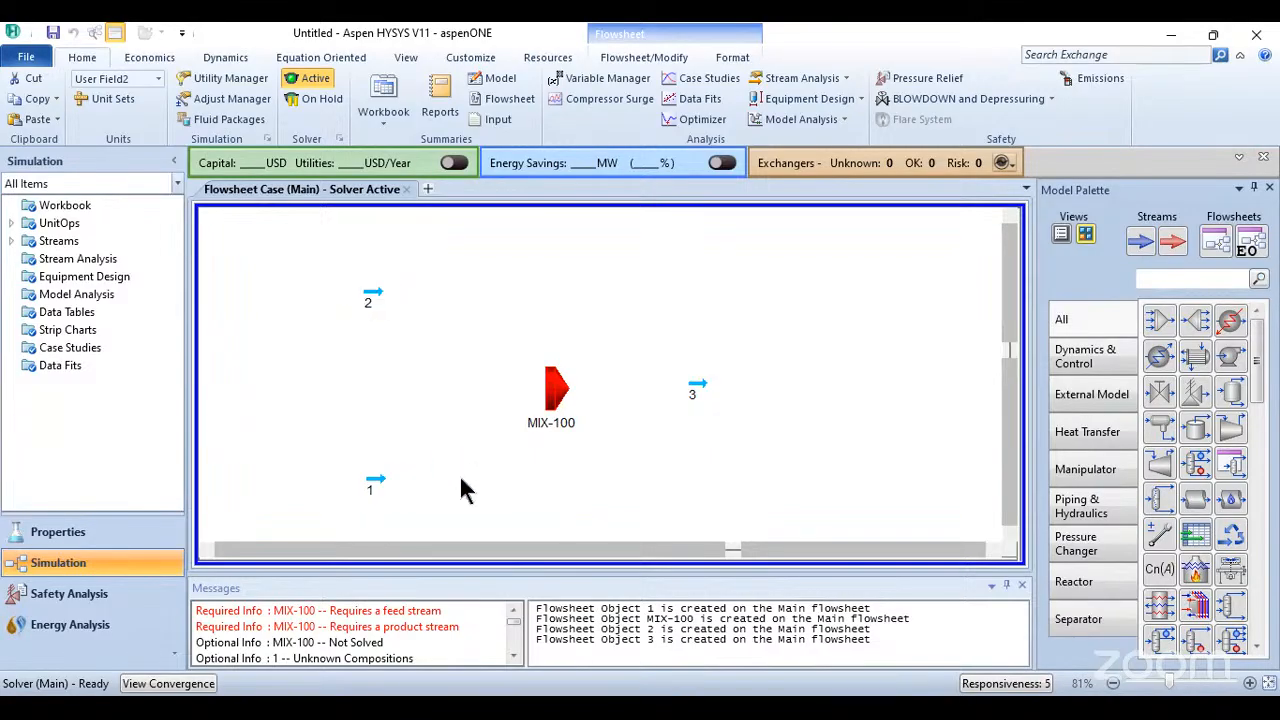
click(700, 386)
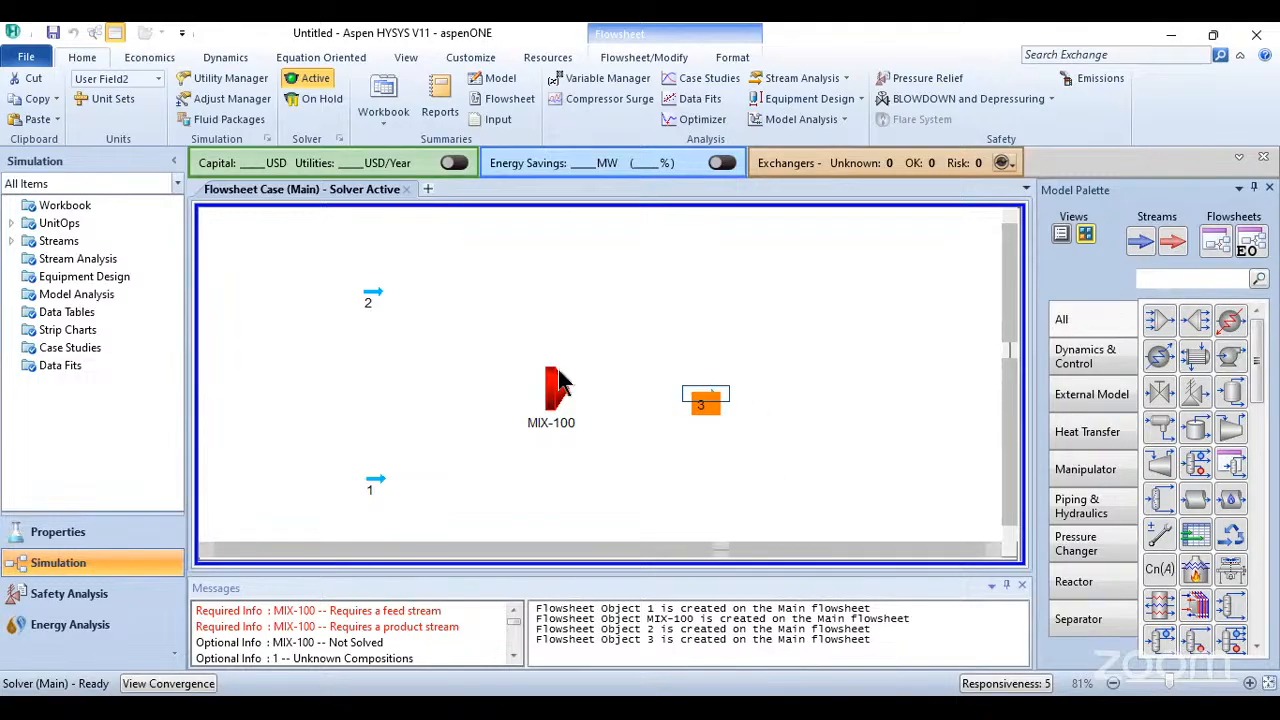
drag(714, 406, 722, 398)
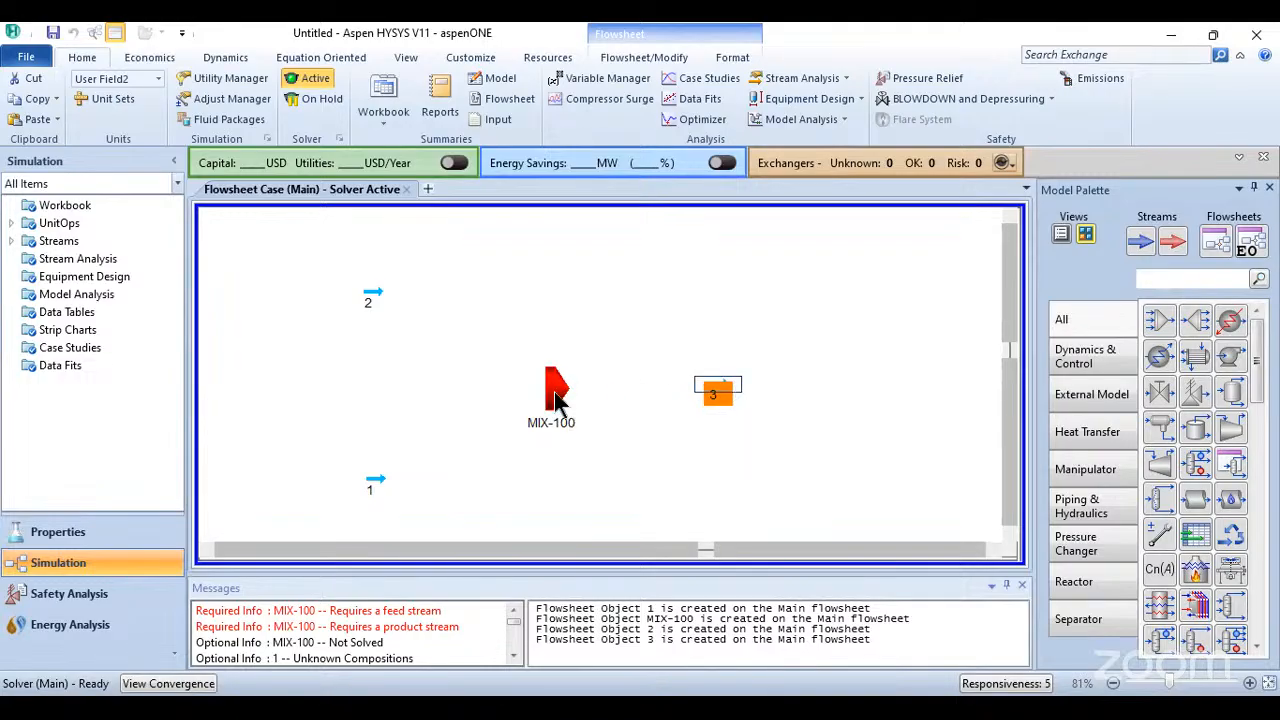
- Open mixer MIX-100's connections and assign stream 1 as an inlet
click(553, 395)
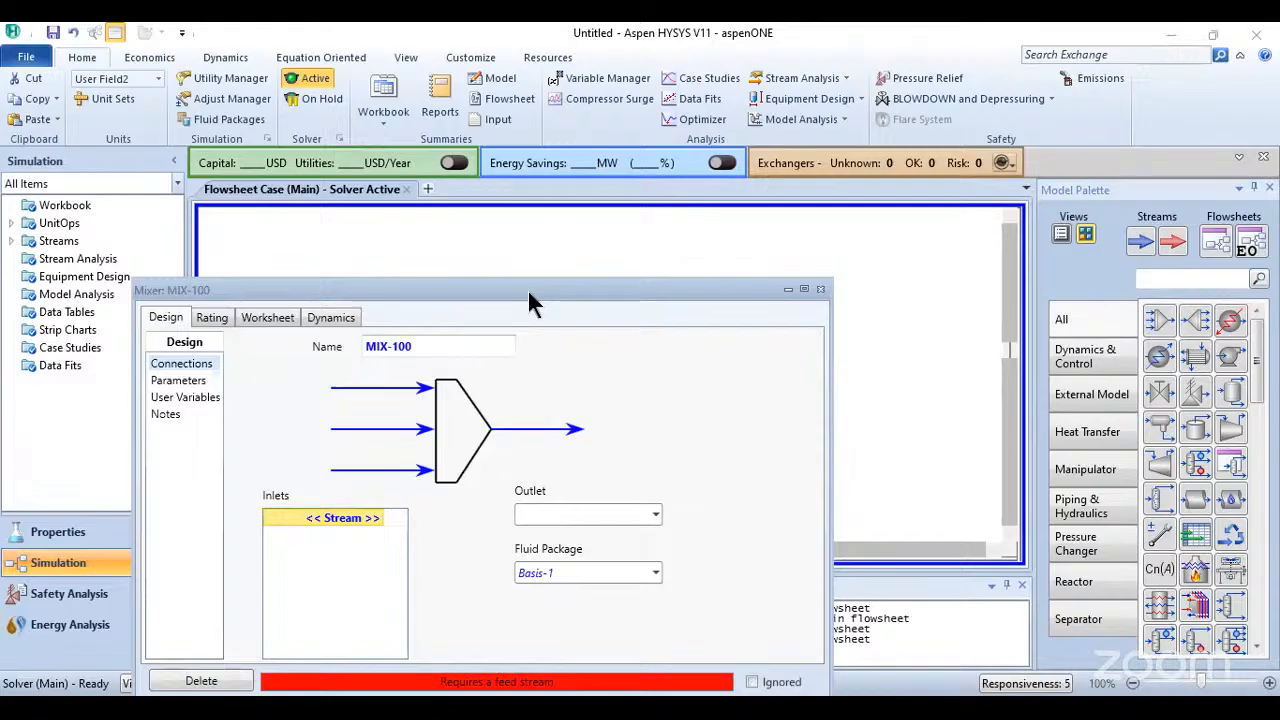
click(493, 350)
click(482, 375)
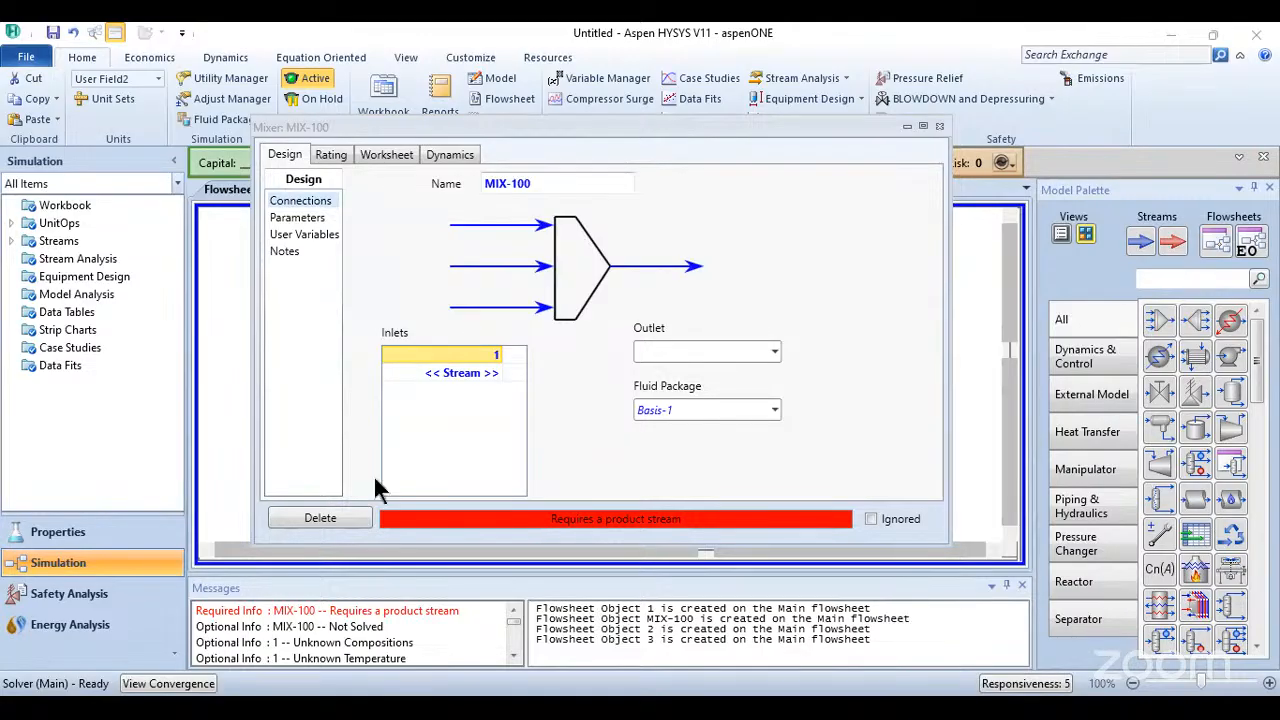
- Rearrange the feeds with stream 1 above and stream 2 below the mixer inlet, and add stream 2 as the second inlet
drag(433, 314, 387, 460)
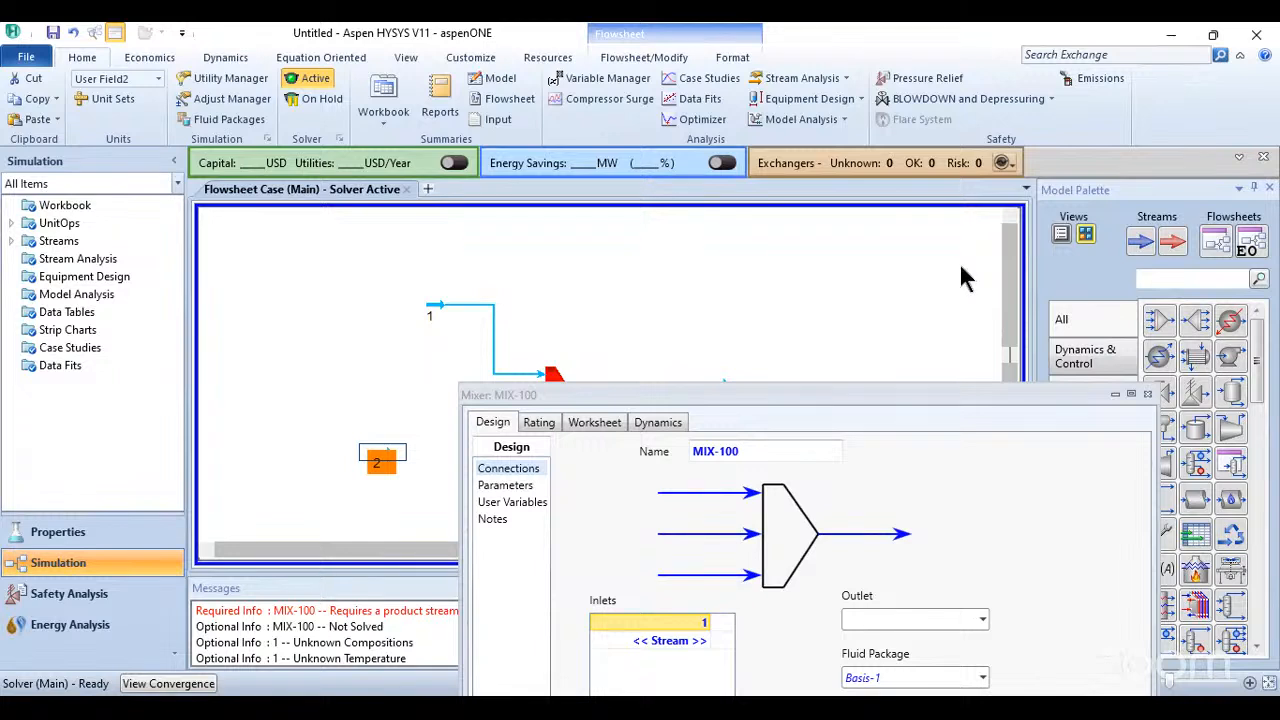
drag(860, 395, 1023, 265)
click(866, 510)
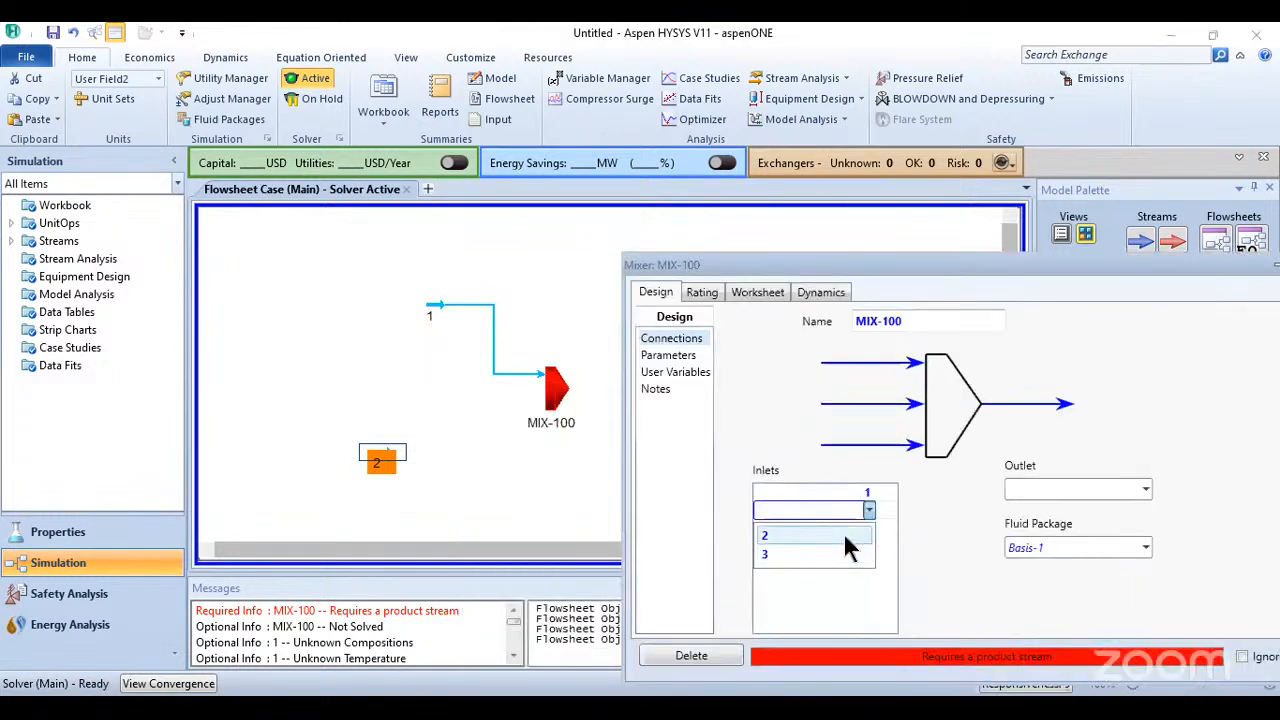
click(843, 534)
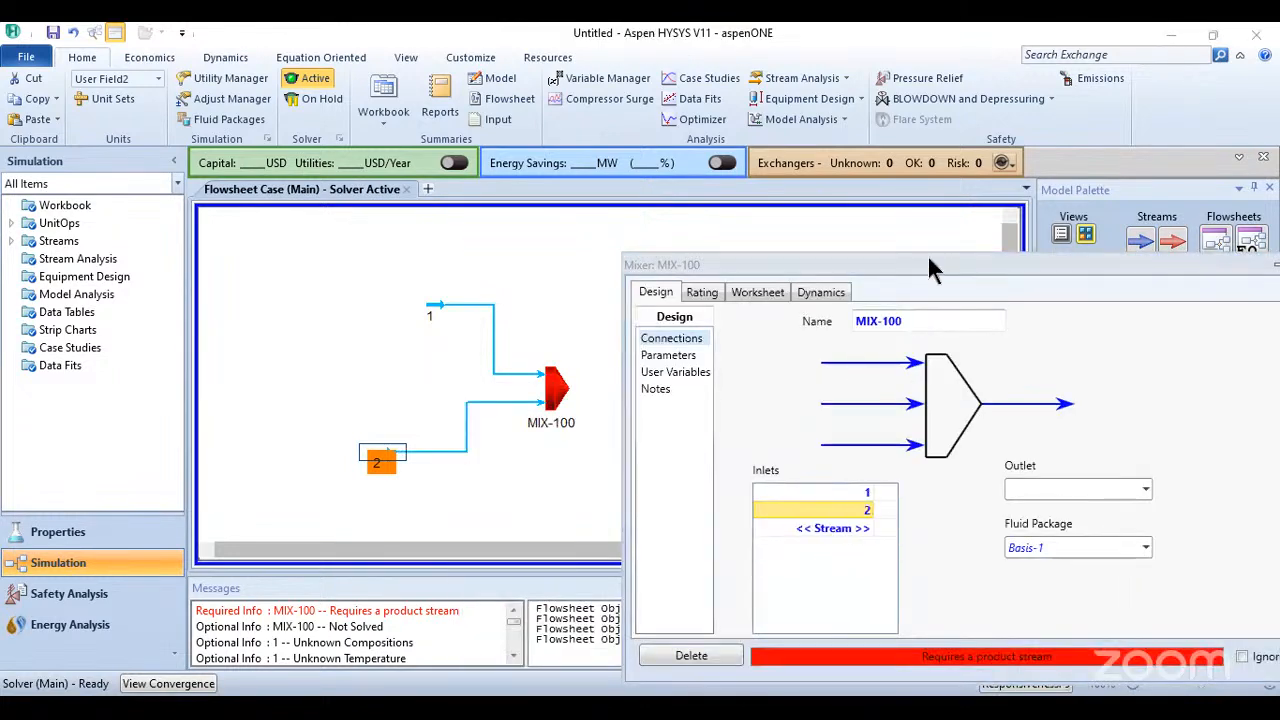
- Assign stream 3 as the outlet of mixer MIX-100 and uncover the flowsheet behind its window
drag(825, 265, 456, 194)
click(776, 418)
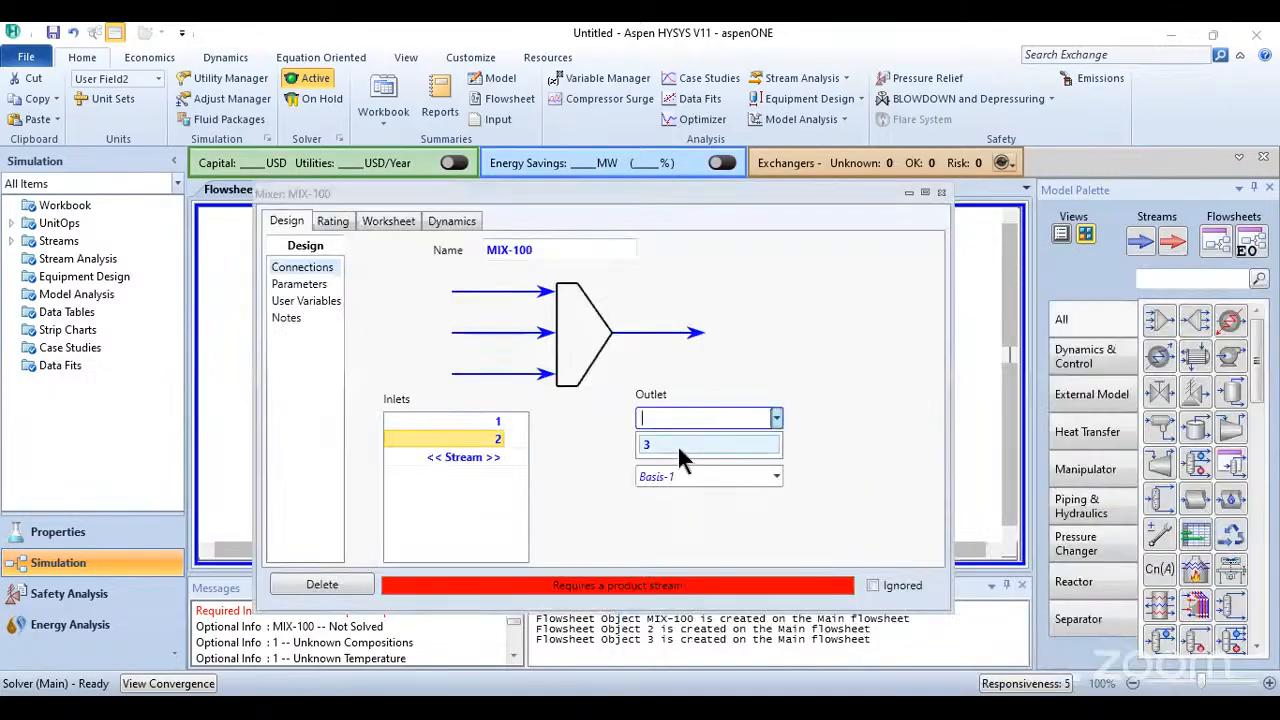
click(678, 446)
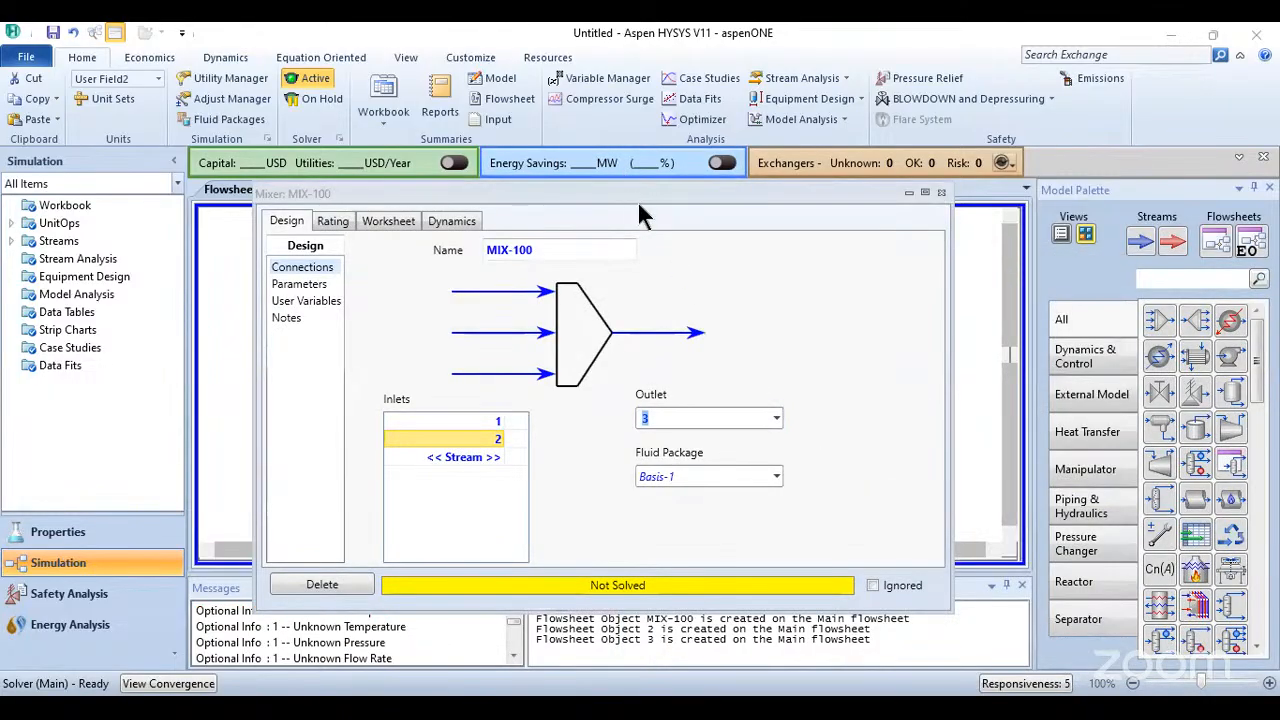
drag(637, 200, 684, 478)
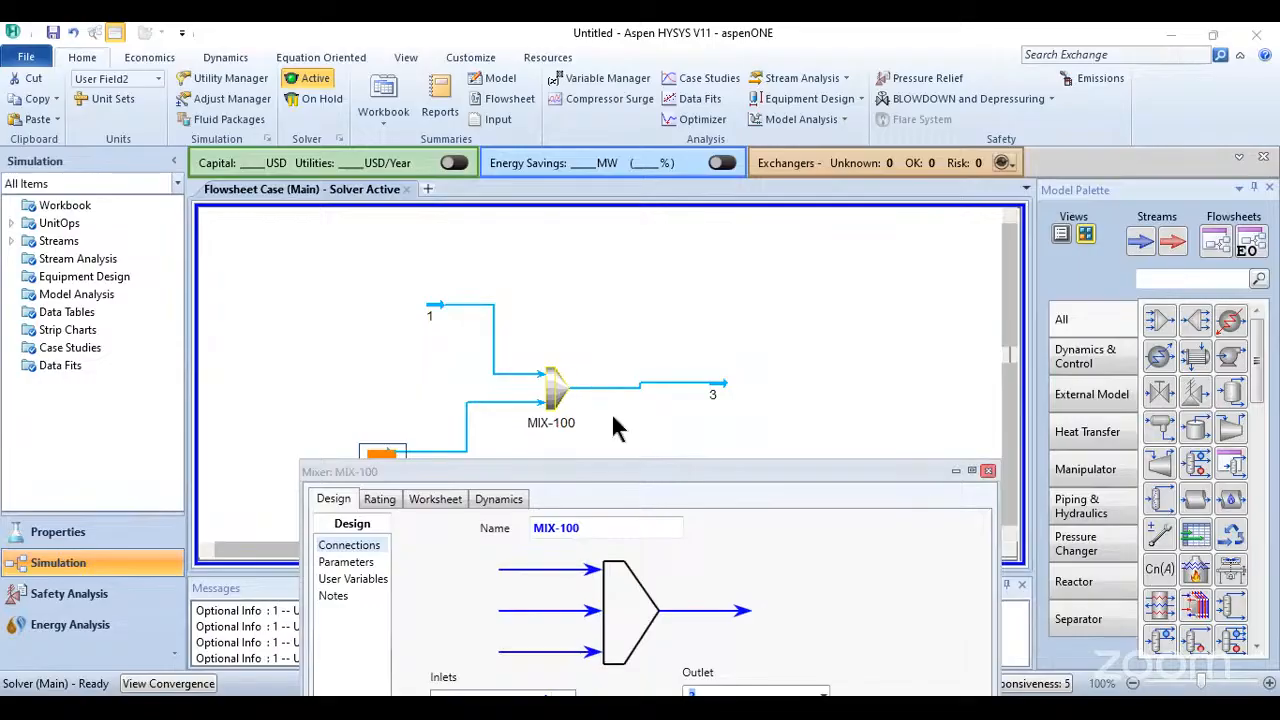
- Shift stream 1 farther from the mixer and level stream 3 with the mixer outlet so its line runs straight
drag(432, 304, 392, 298)
click(691, 310)
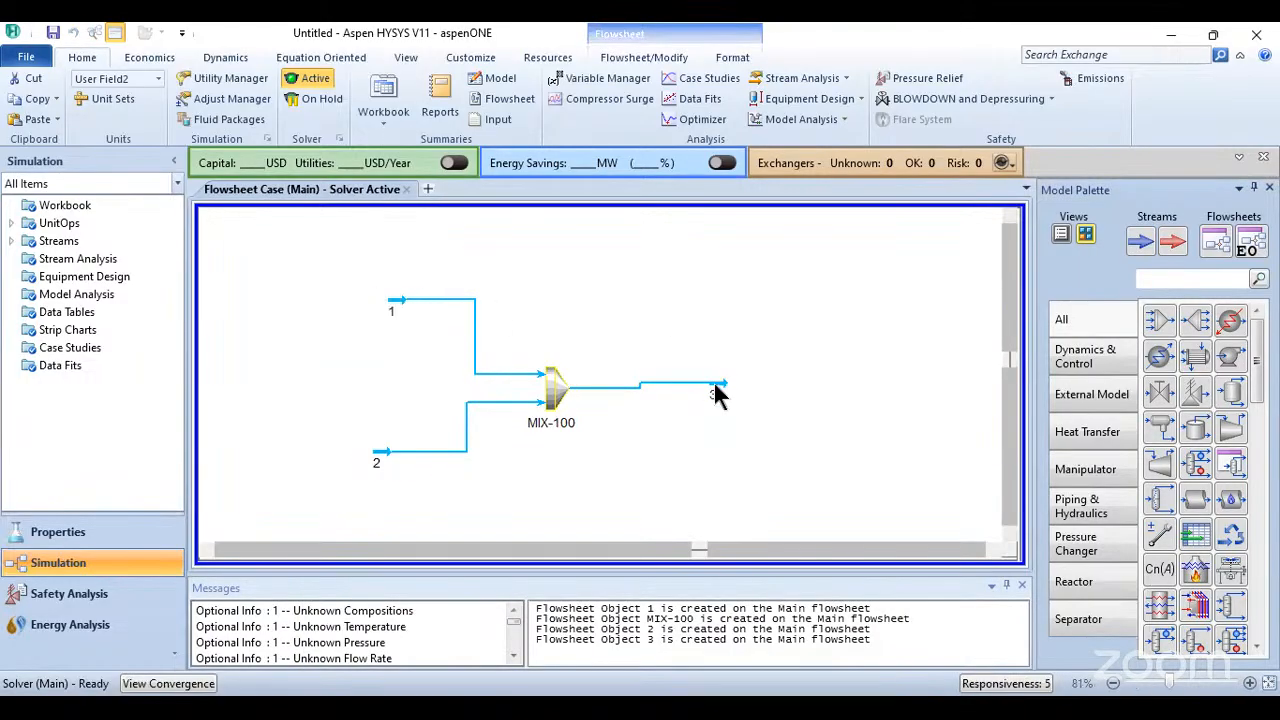
drag(727, 391, 729, 397)
mouse_move(552, 385)
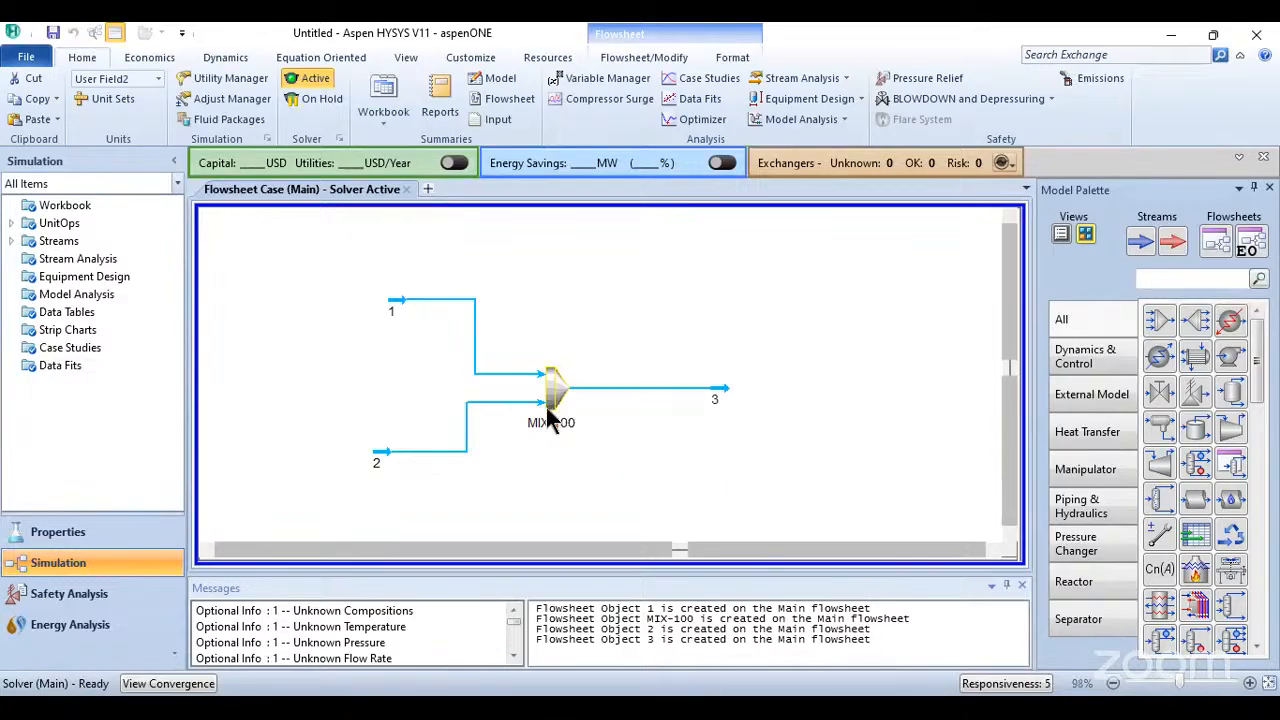
scroll(558, 368, up, 5)
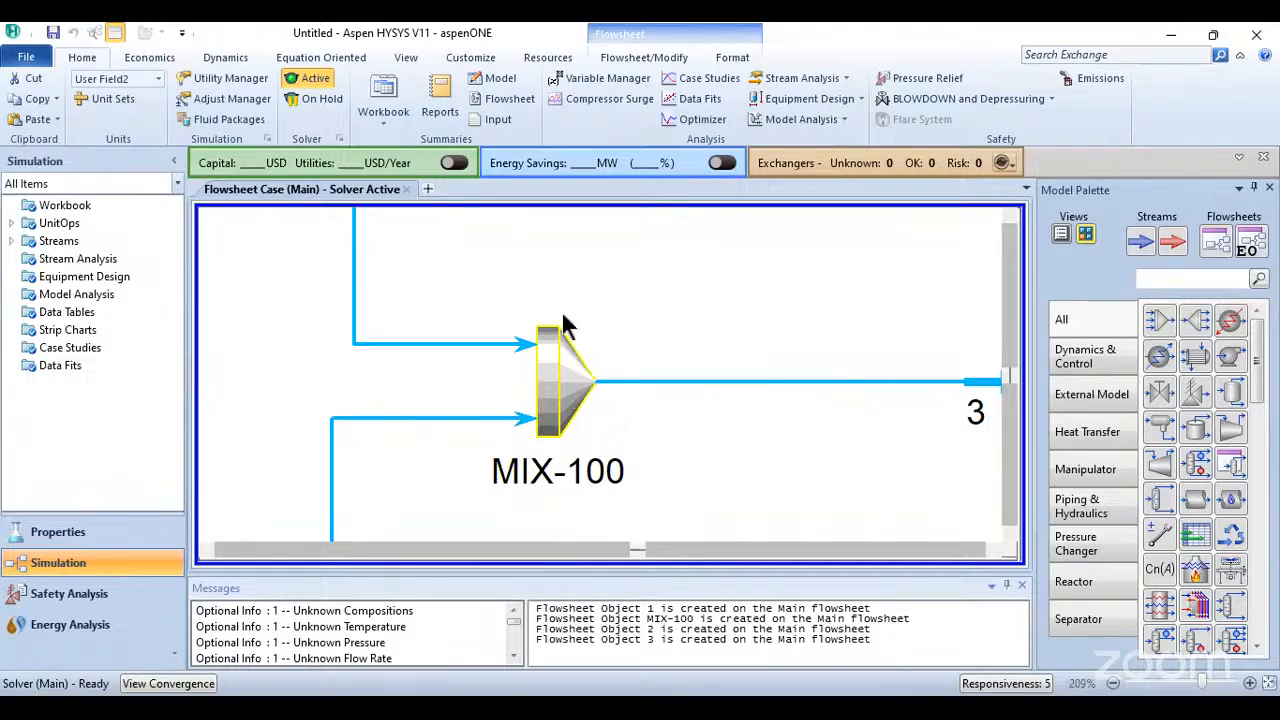
scroll(597, 412, down, 3)
scroll(597, 412, down, 3)
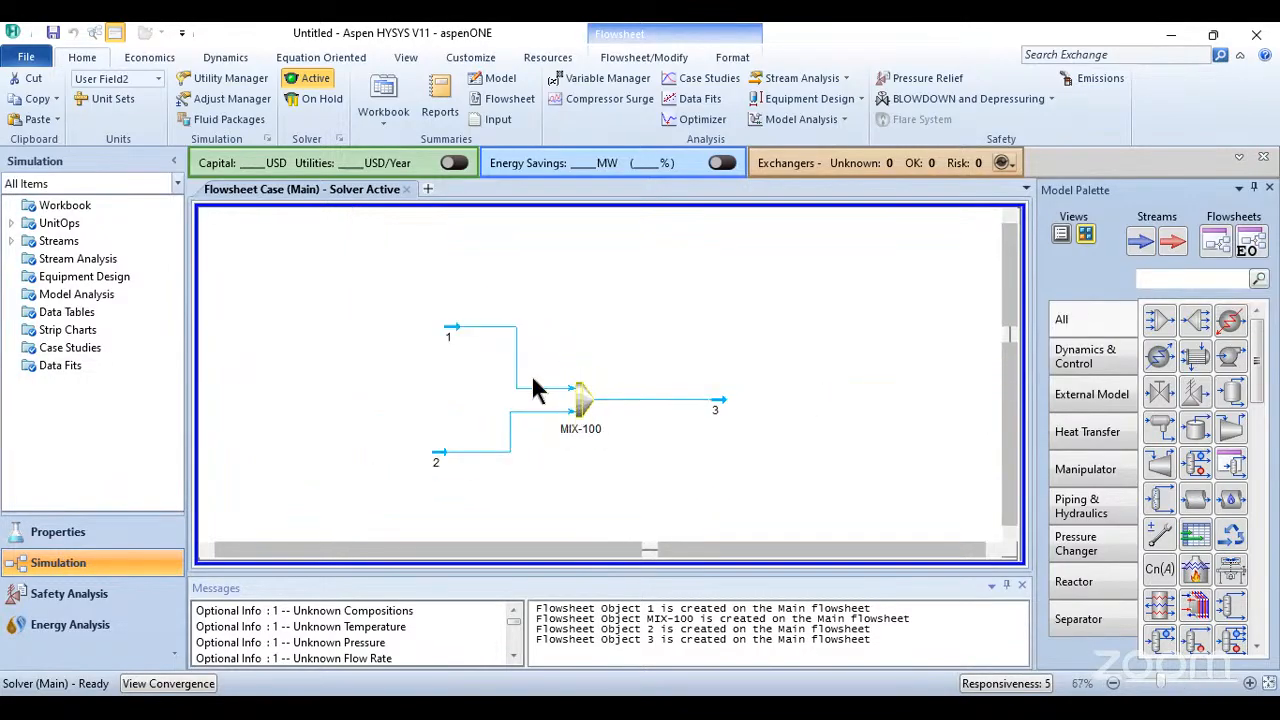
- Move stream 1 farther from the mixer so it sits directly above stream 2
mouse_move(584, 397)
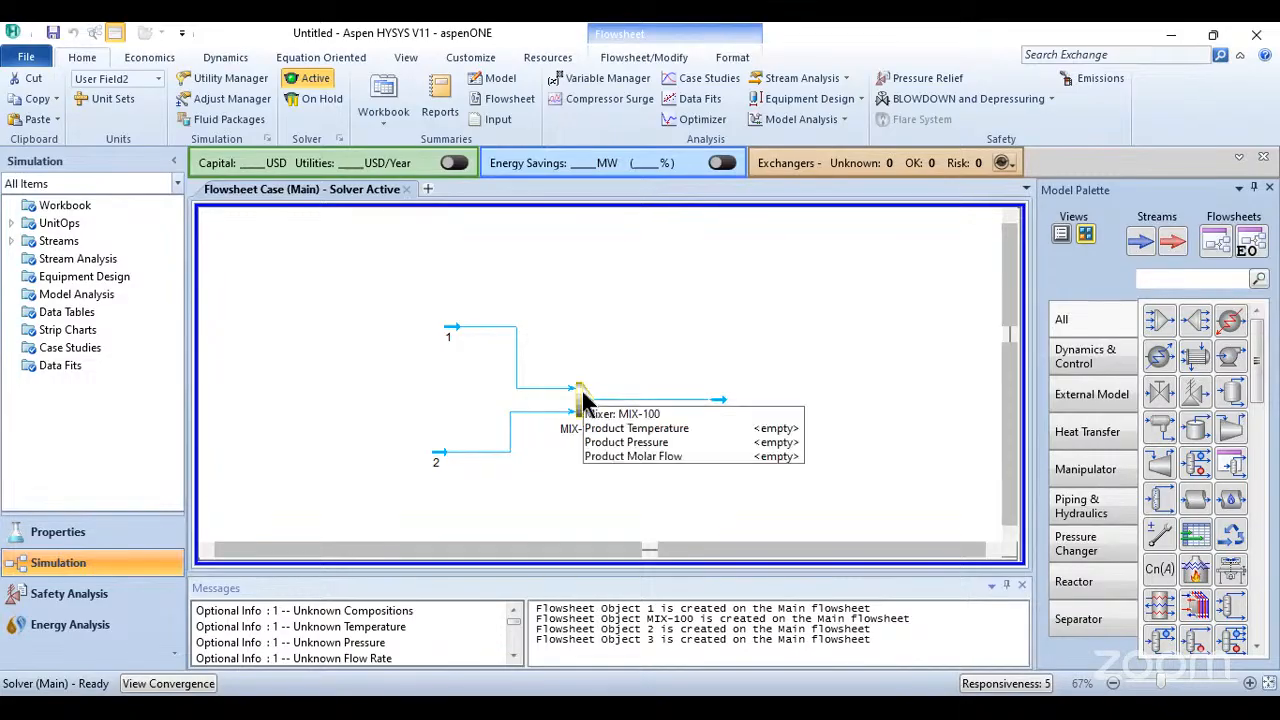
scroll(600, 447, up, 1)
scroll(600, 440, up, 2)
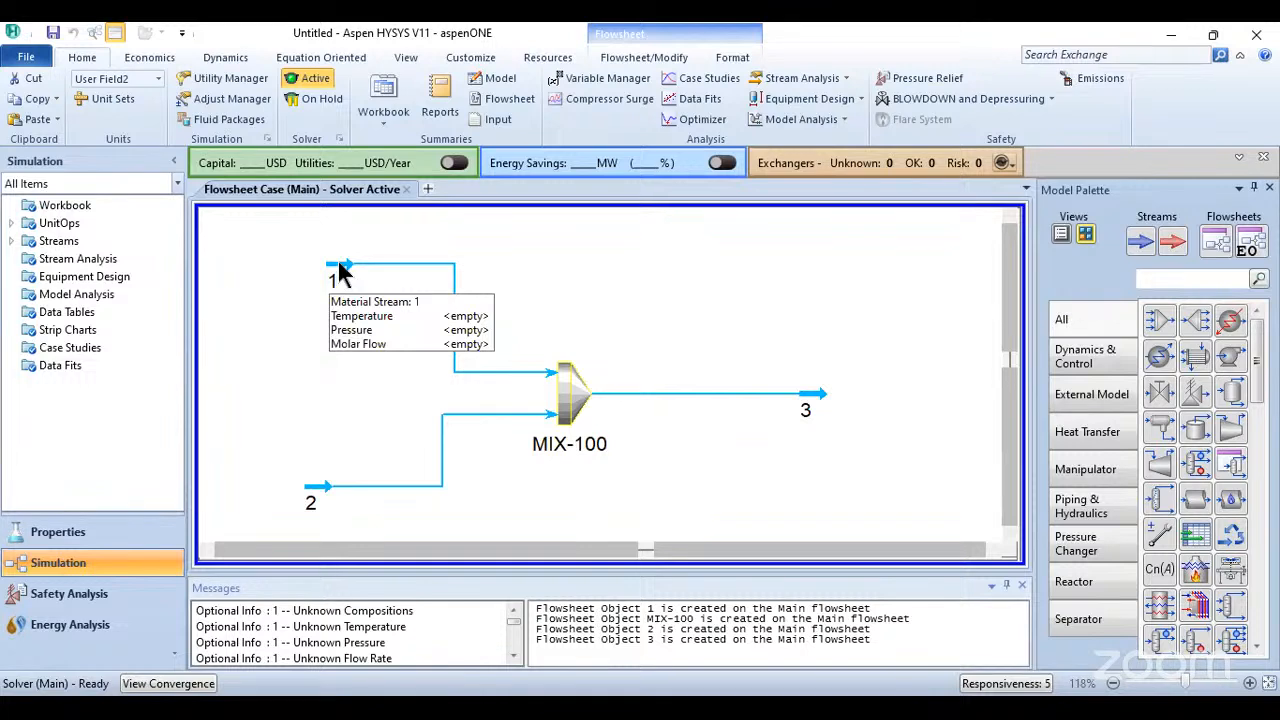
drag(340, 272, 314, 285)
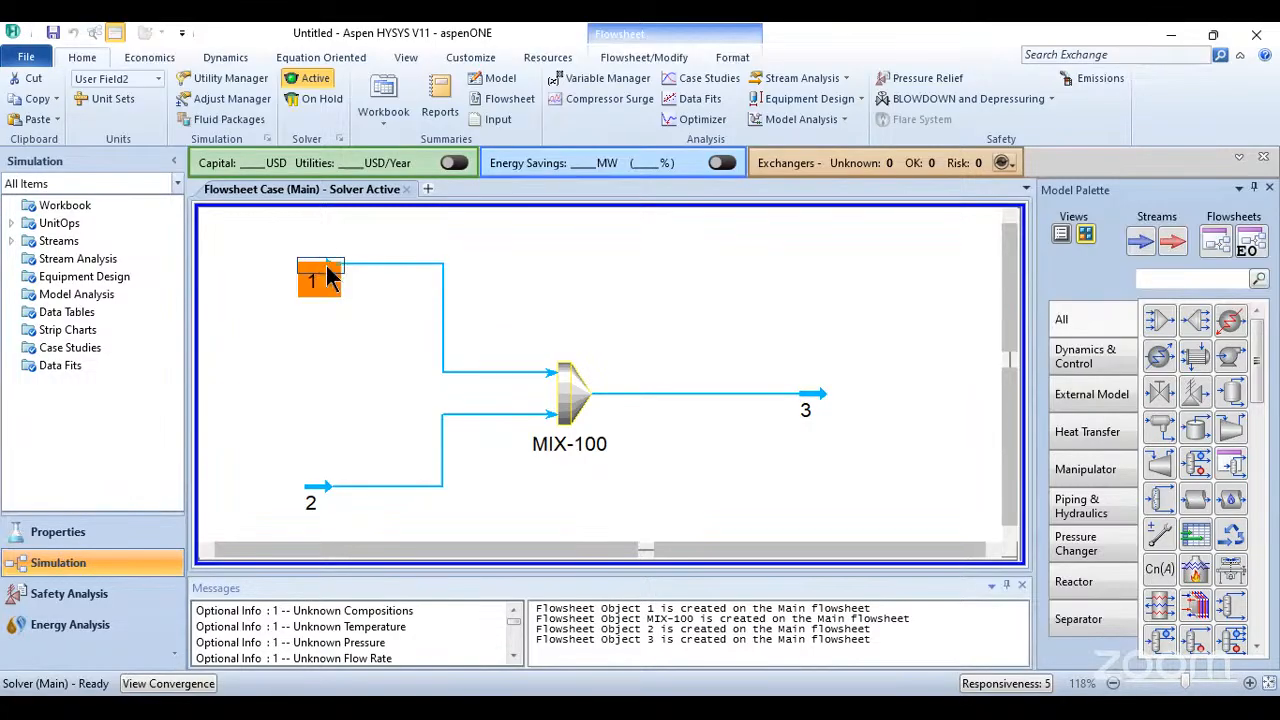
- Set stream 1's conditions to a temperature of 100 F, a pressure of 1 psia and a molar flow of 1000 lbmole/hr
double_click(443, 263)
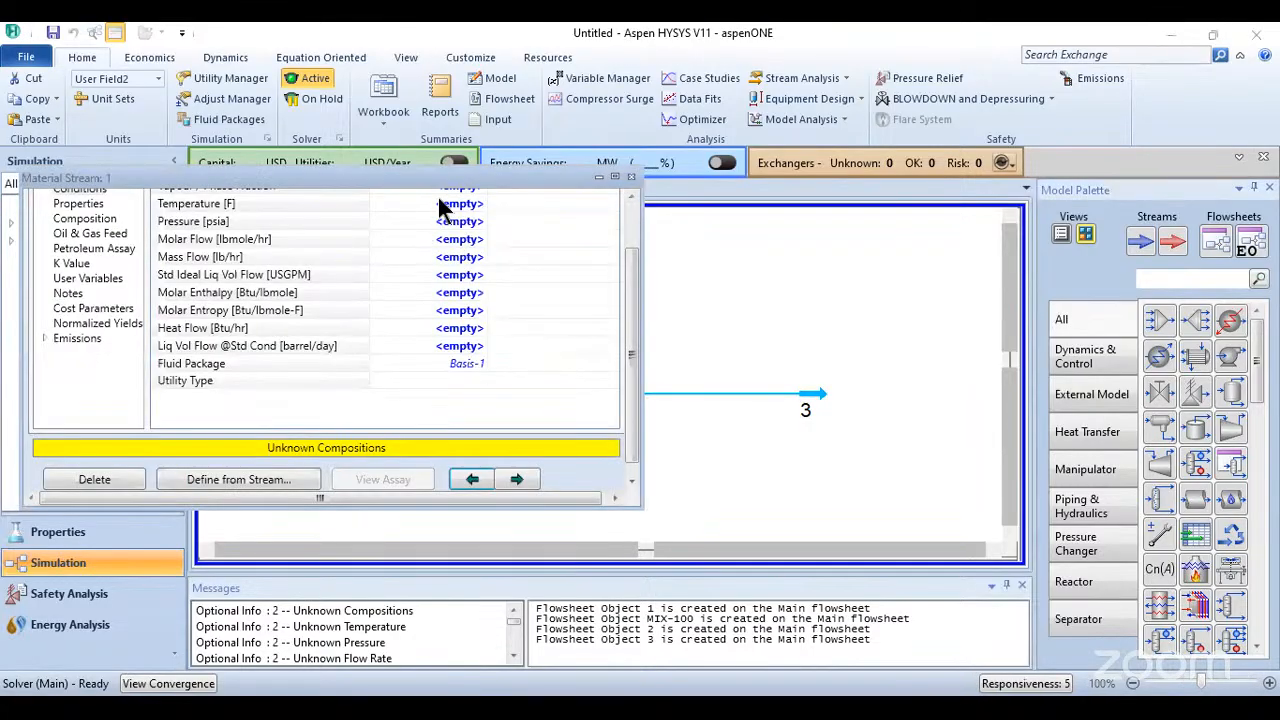
click(441, 254)
click(442, 261)
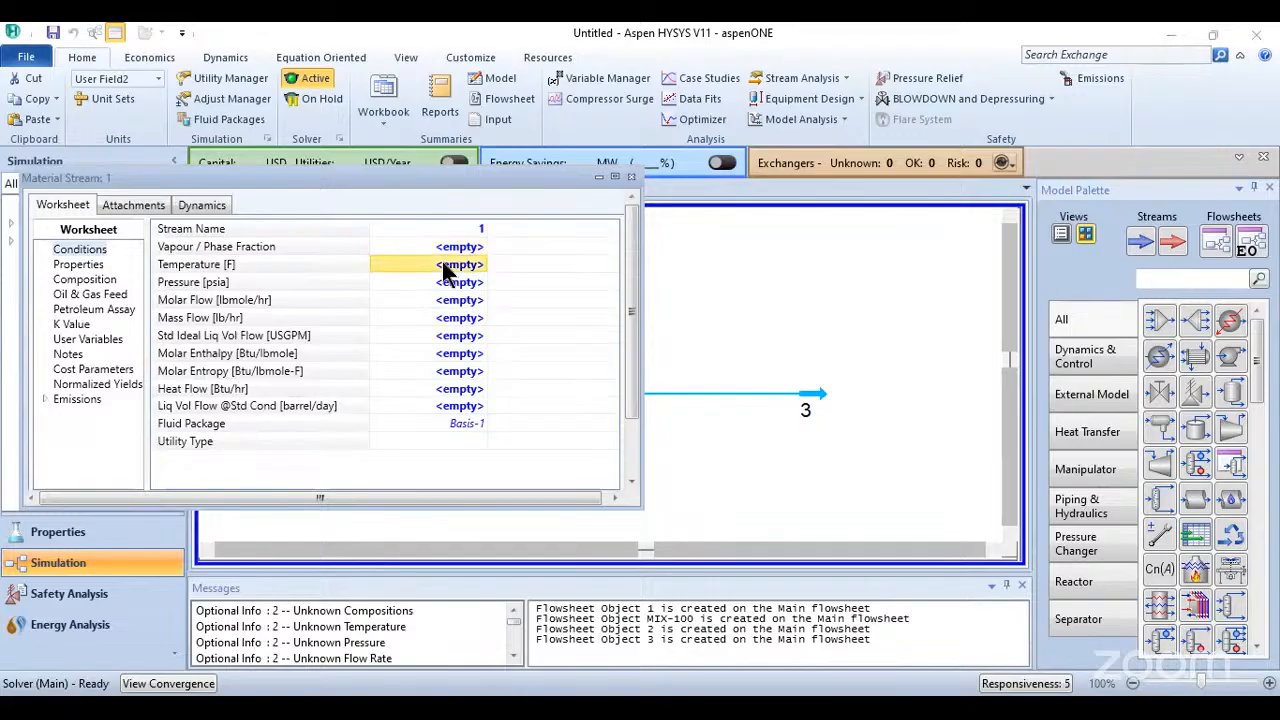
text(100)
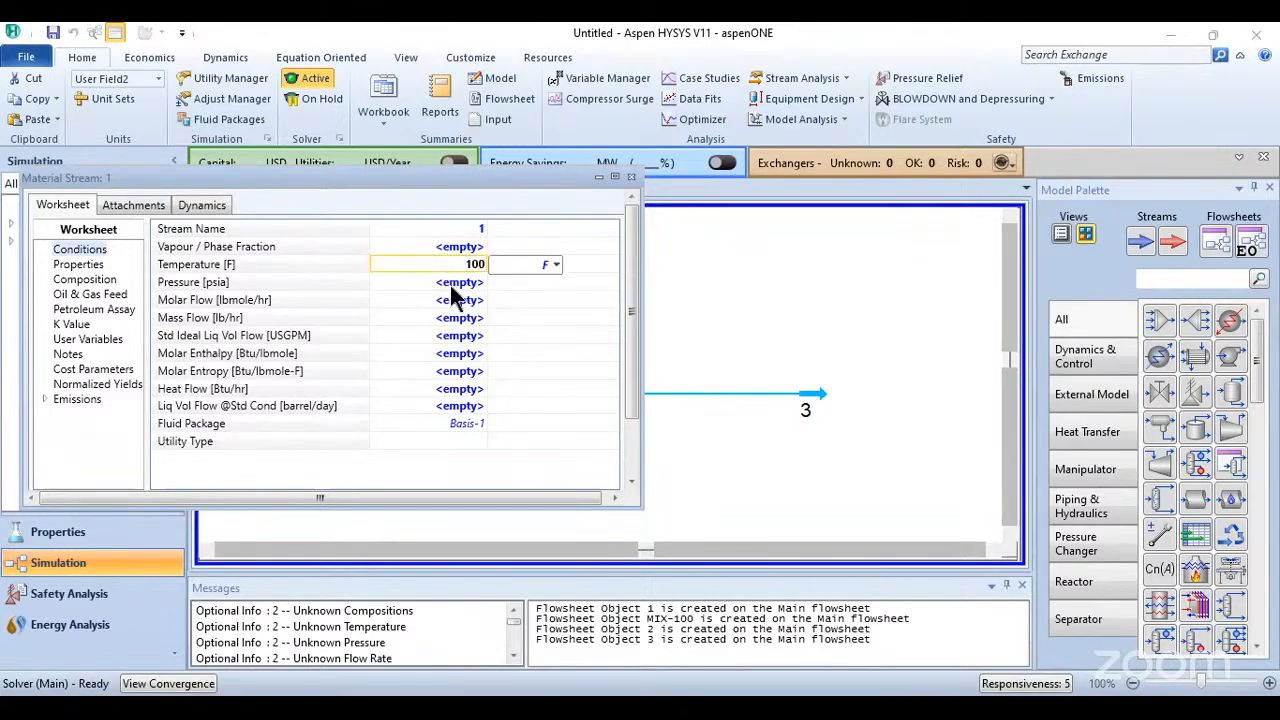
click(450, 285)
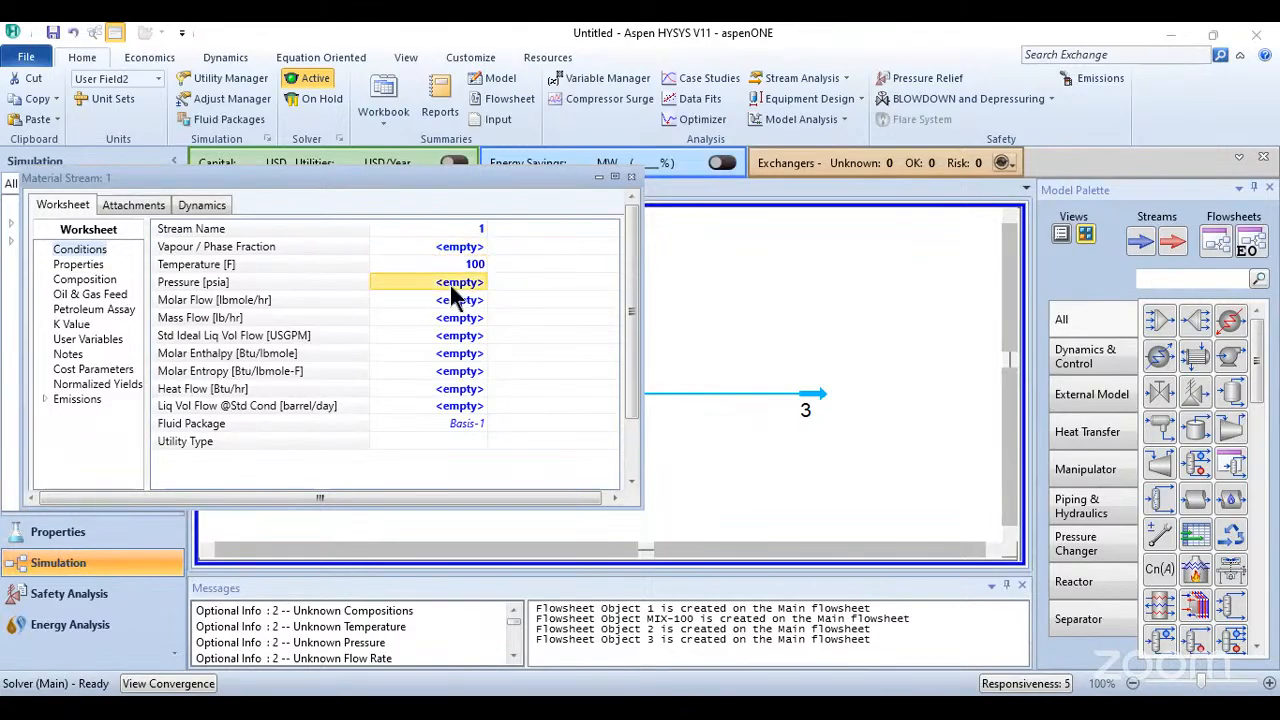
text(1)
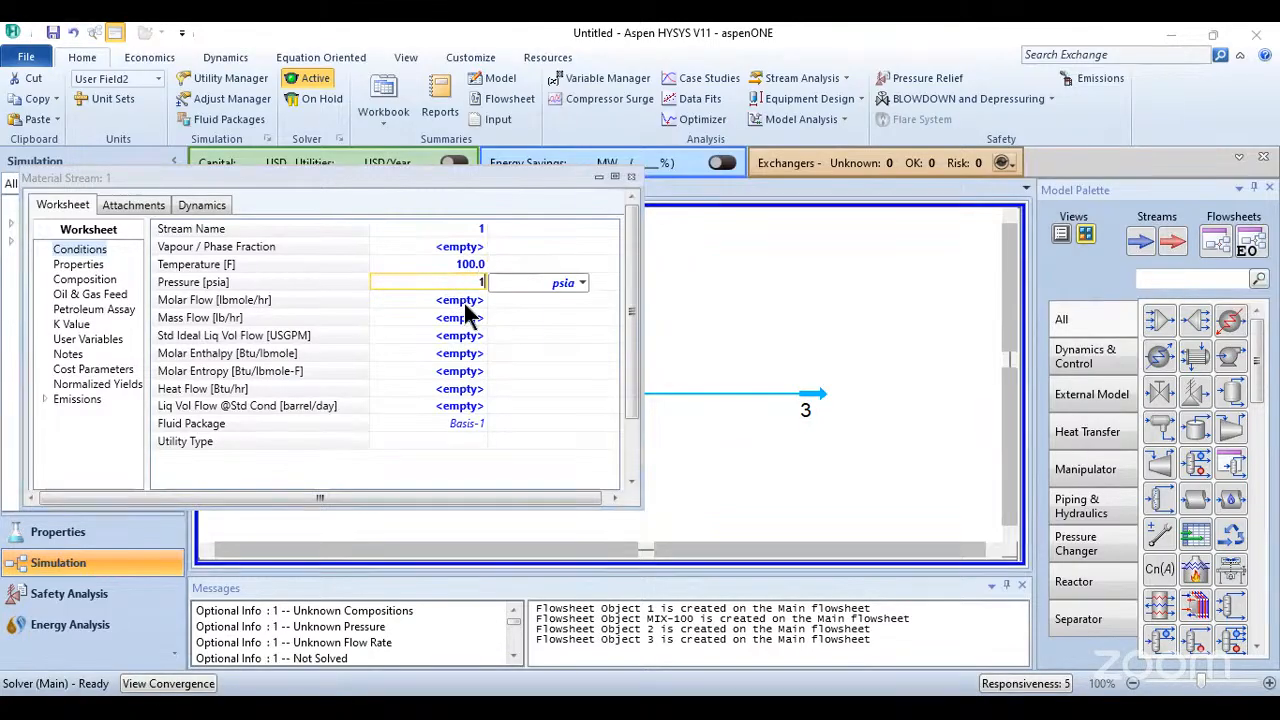
click(464, 301)
text(1000)
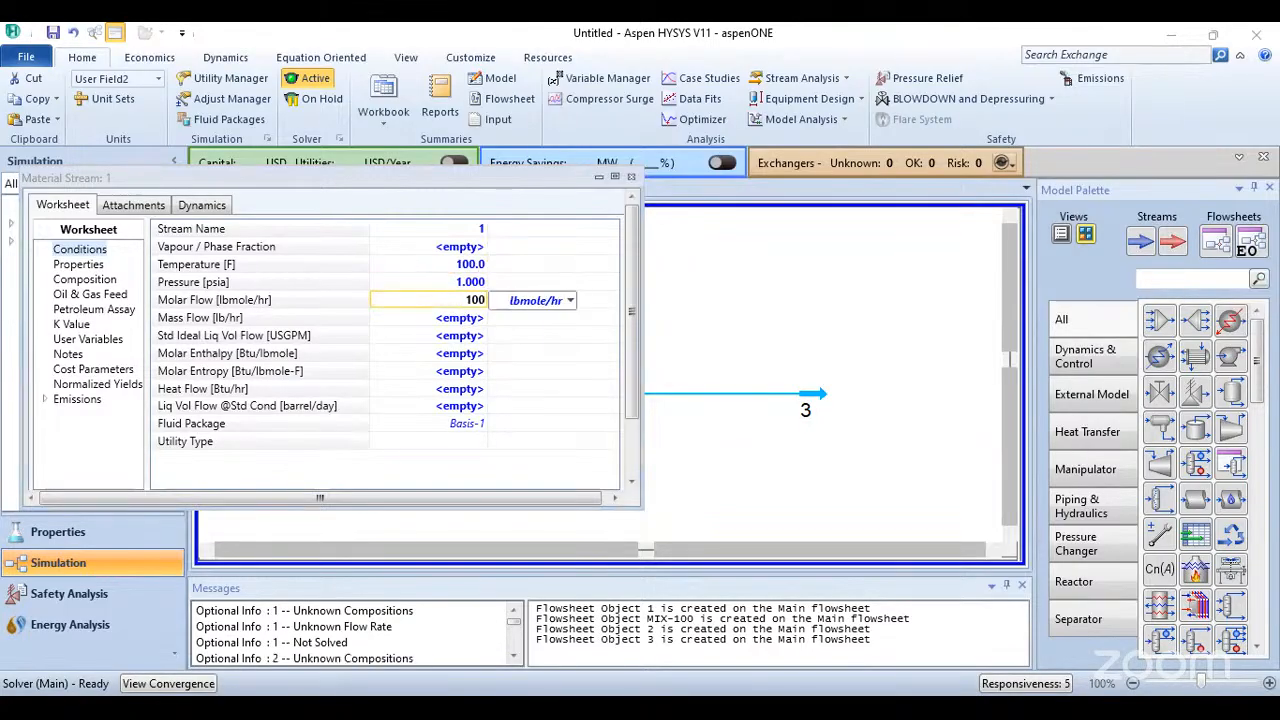
click(445, 318)
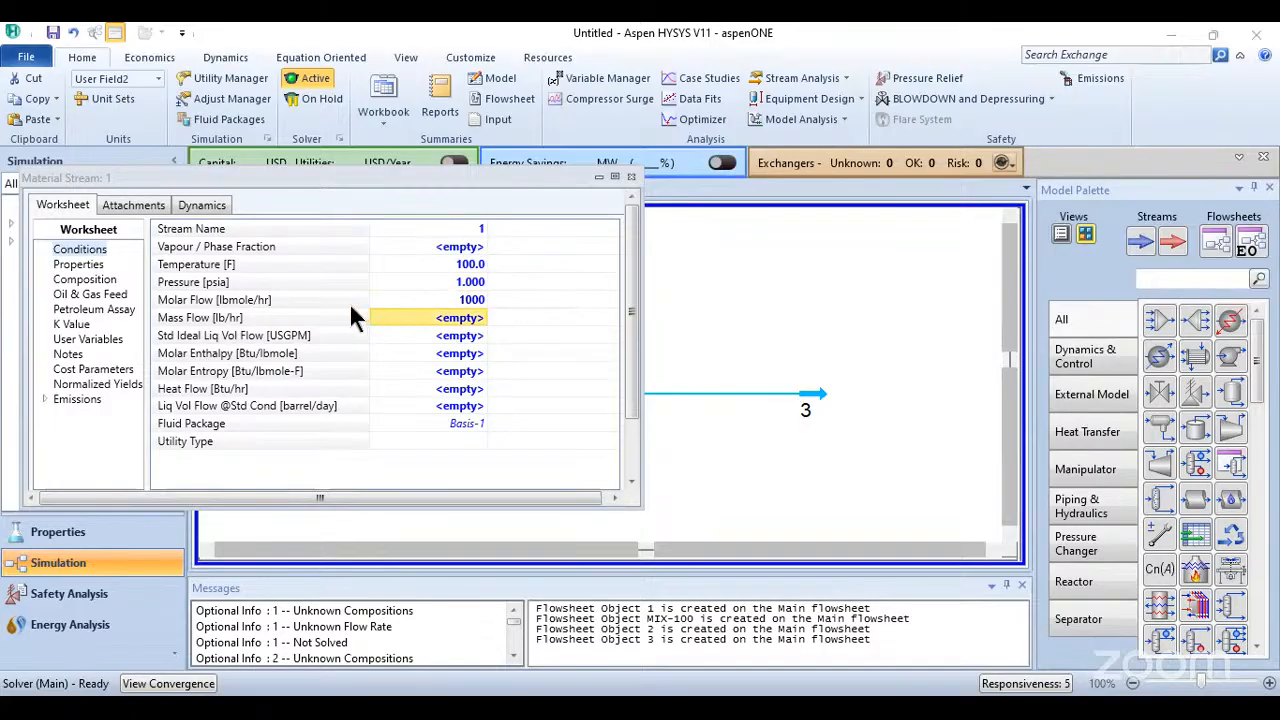
- Define stream 1's composition in mole fractions by equalizing all components and normalizing them, and accept it
click(92, 279)
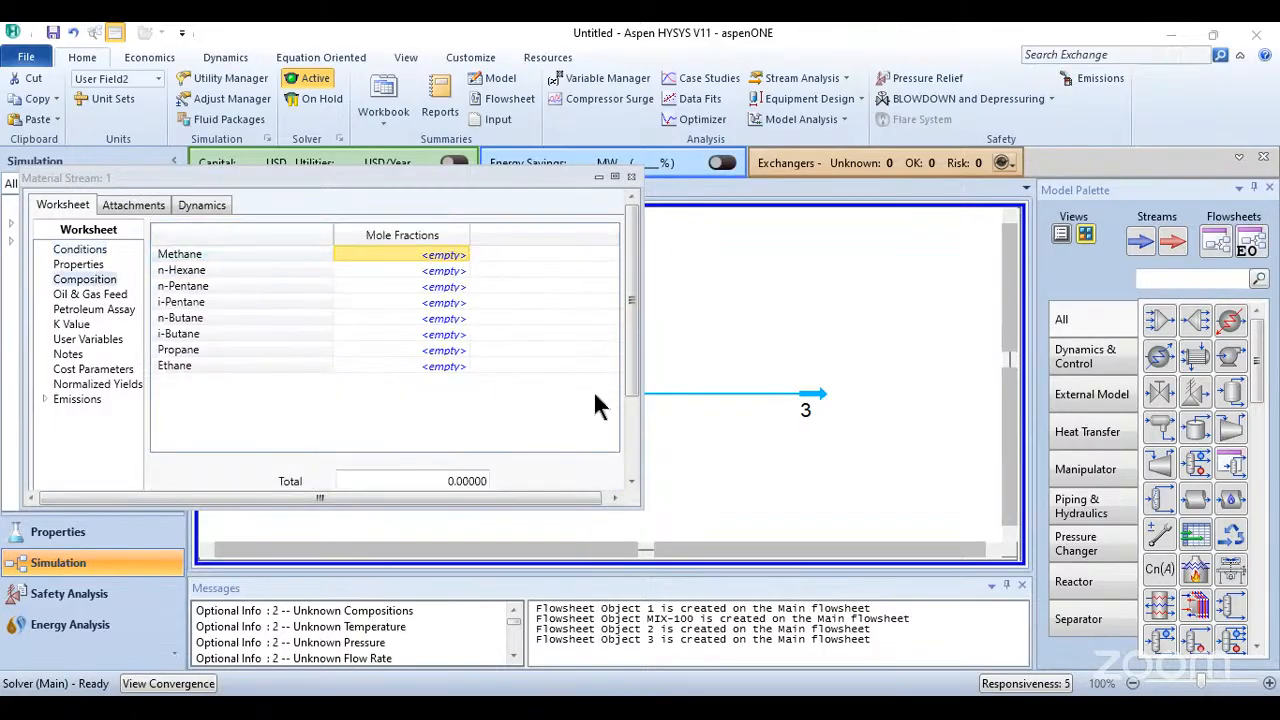
scroll(595, 405, down, 3)
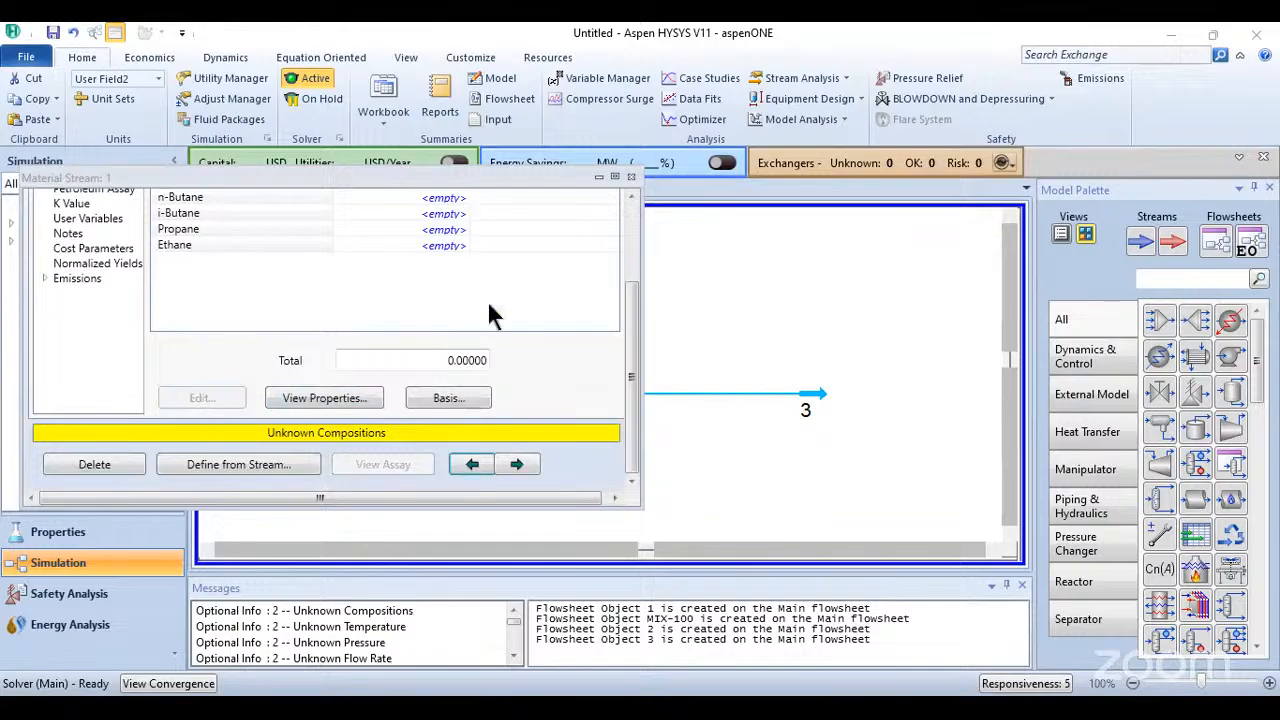
double_click(446, 245)
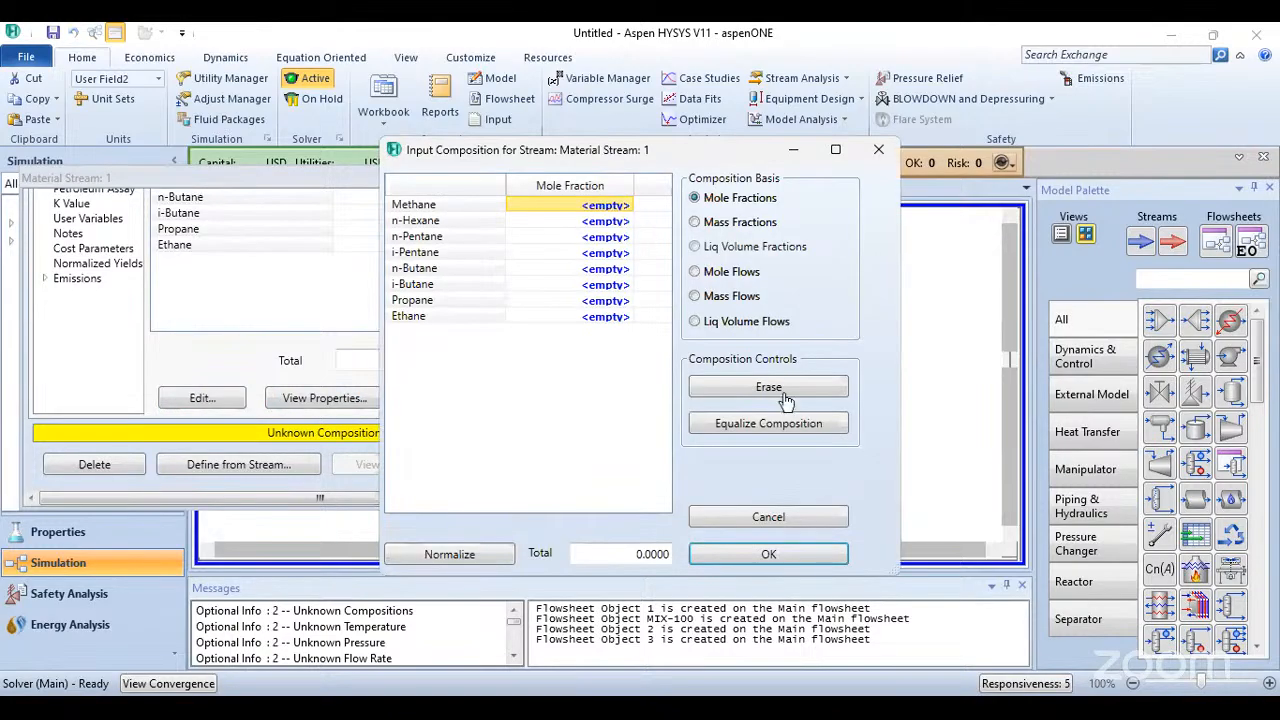
click(766, 424)
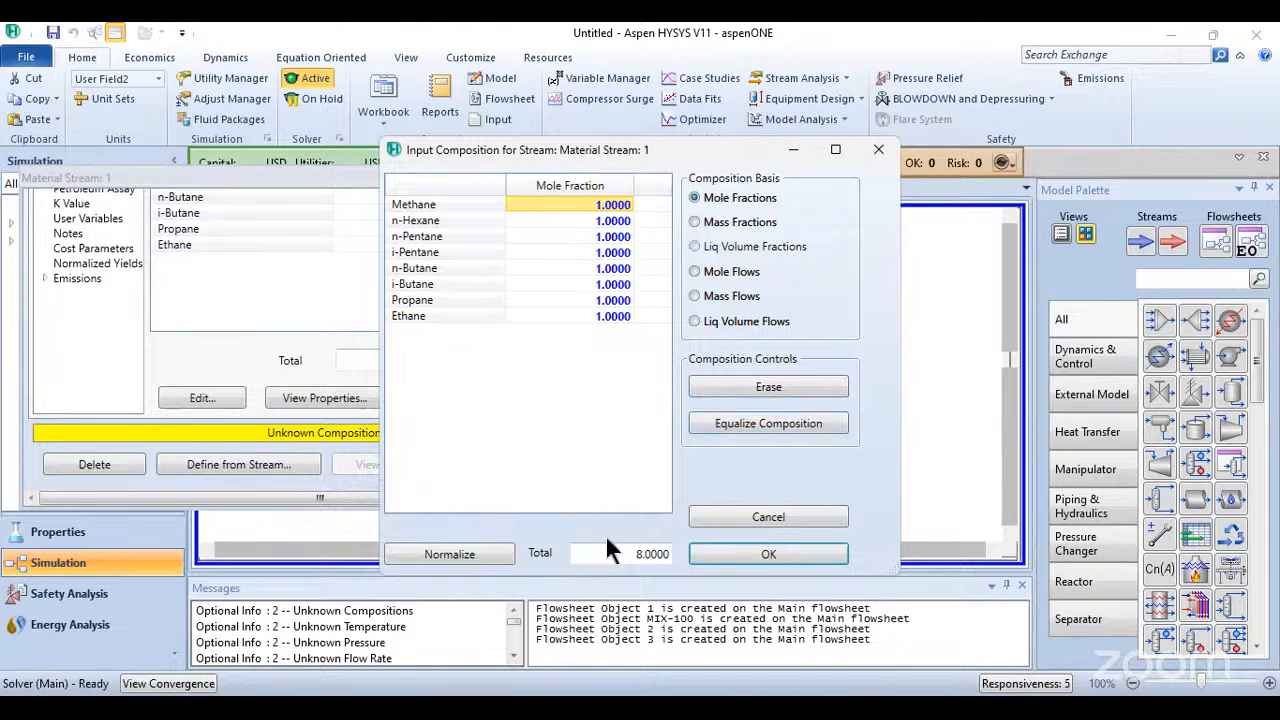
click(472, 553)
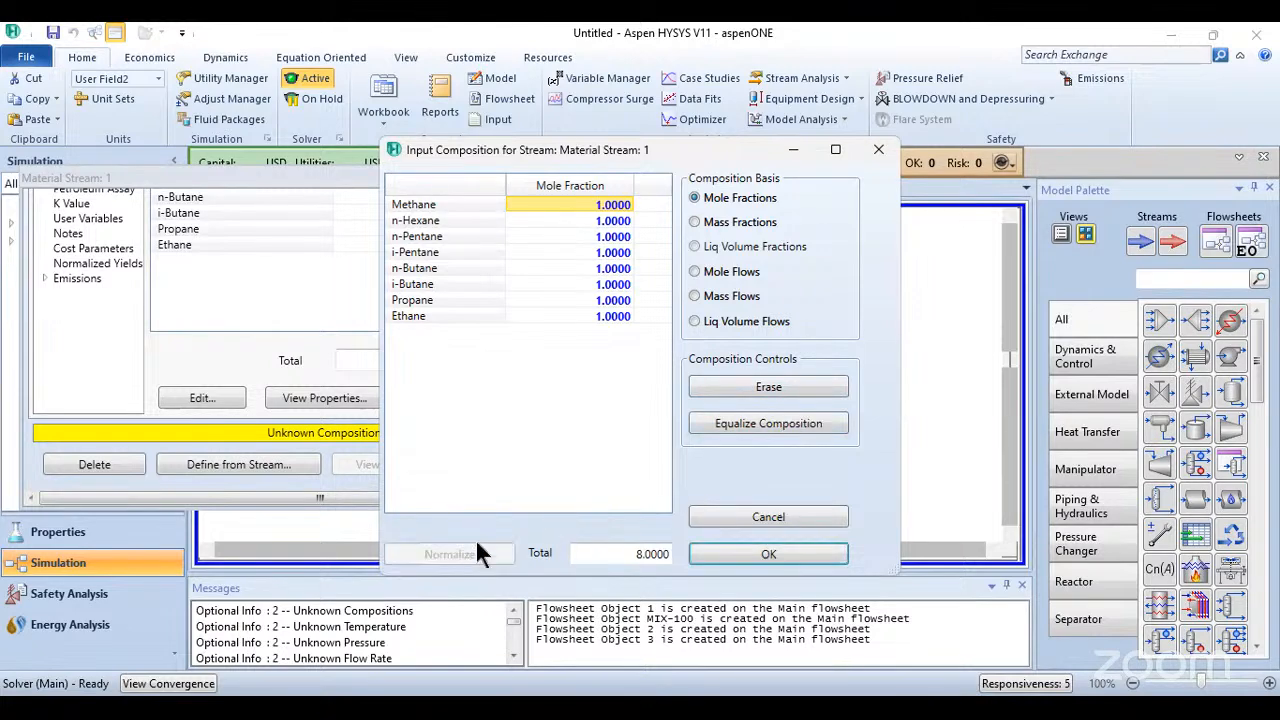
click(762, 553)
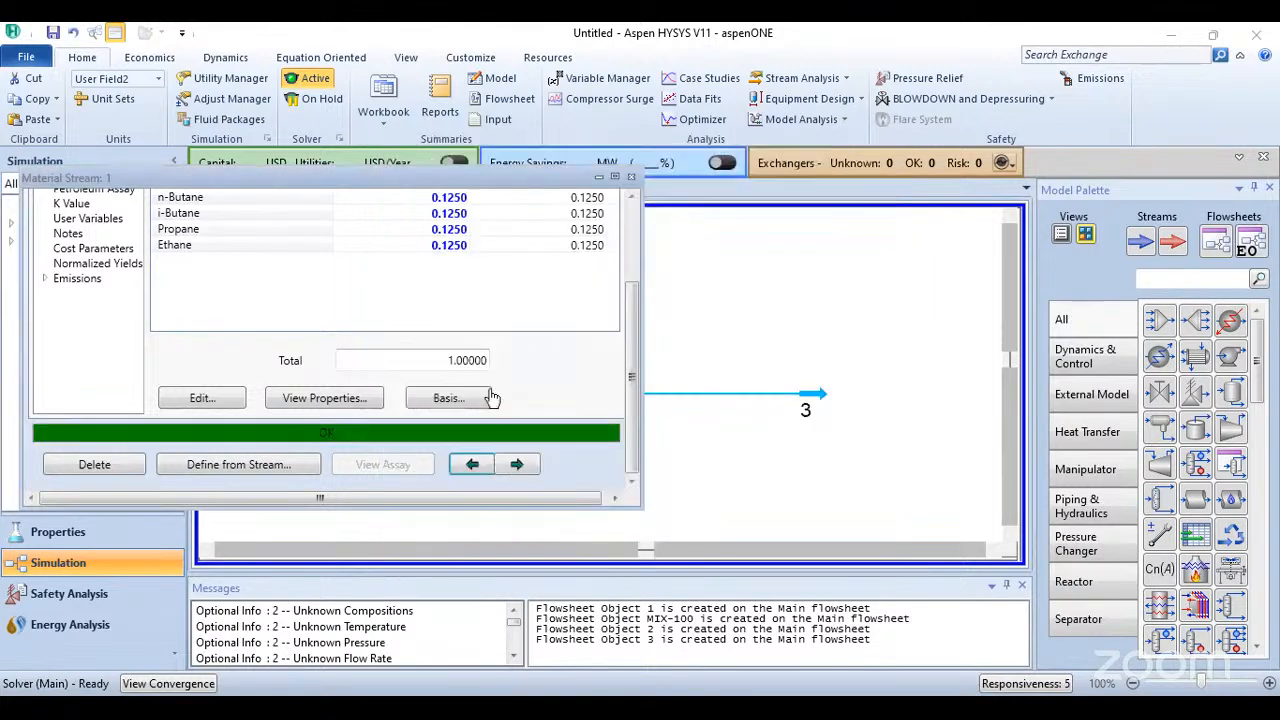
- Close stream 1's specification window and shift feed streams 1 and 2 slightly farther from the mixer
click(631, 248)
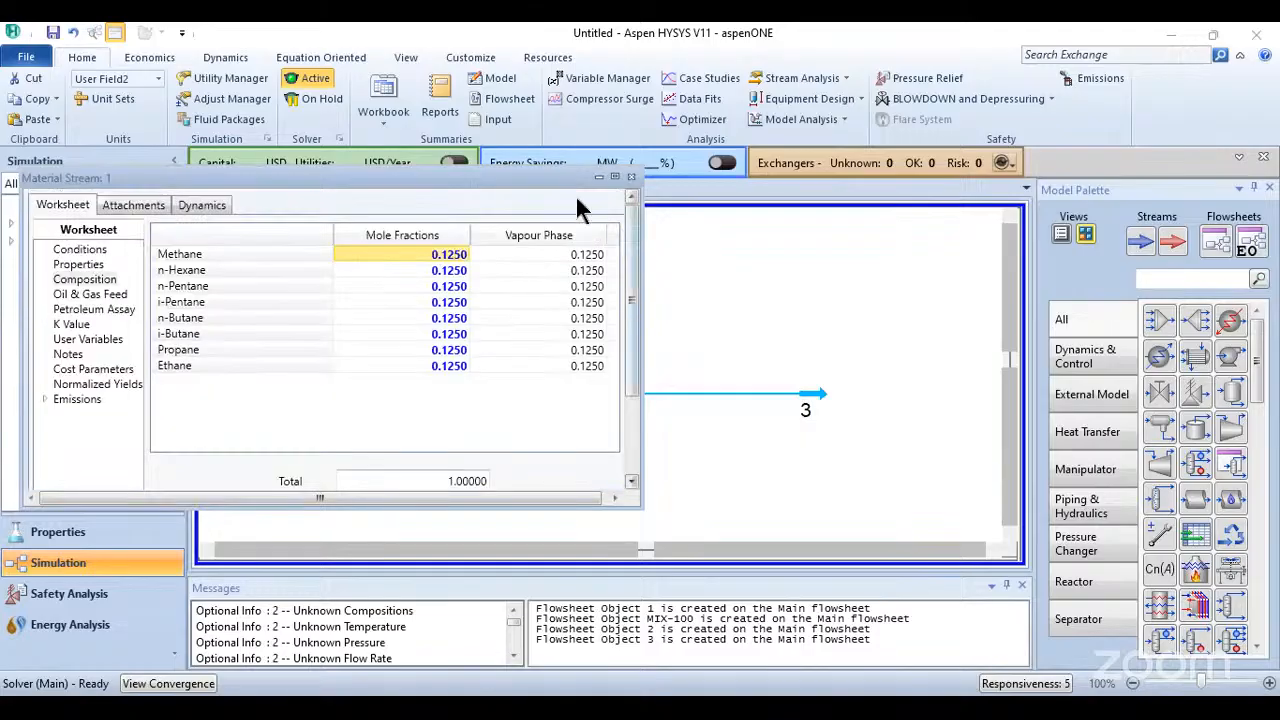
click(631, 178)
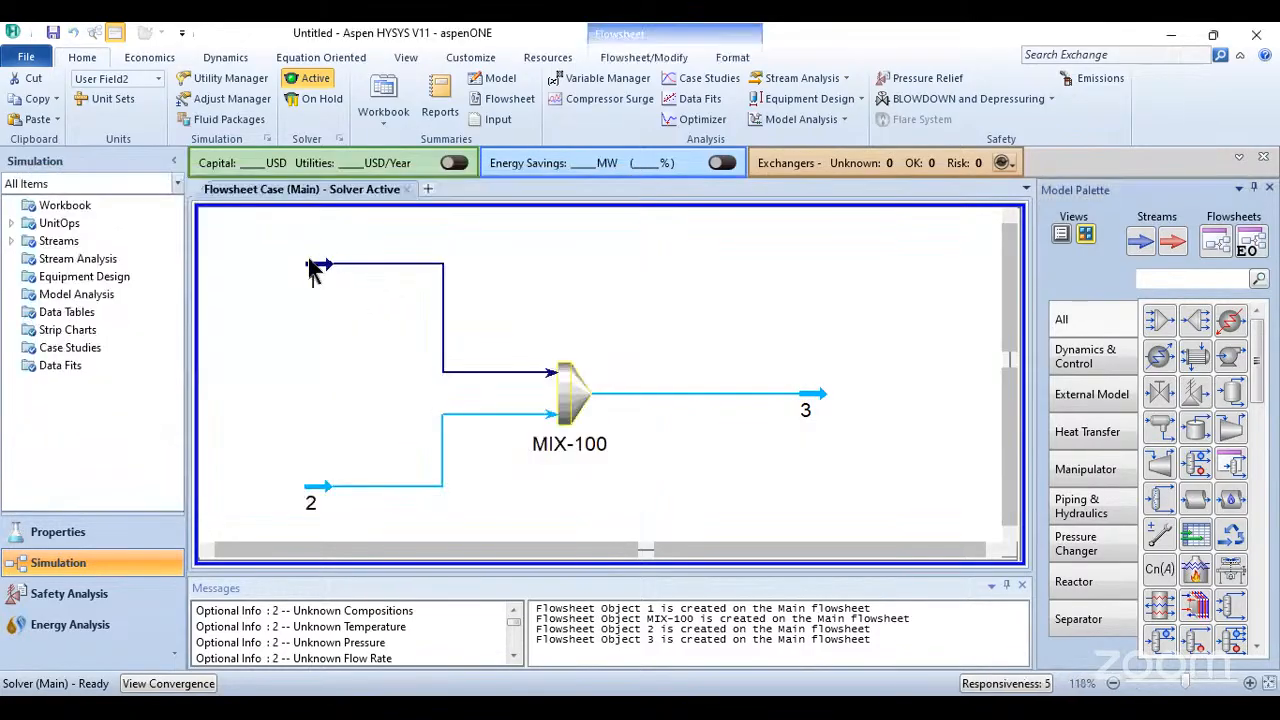
click(310, 278)
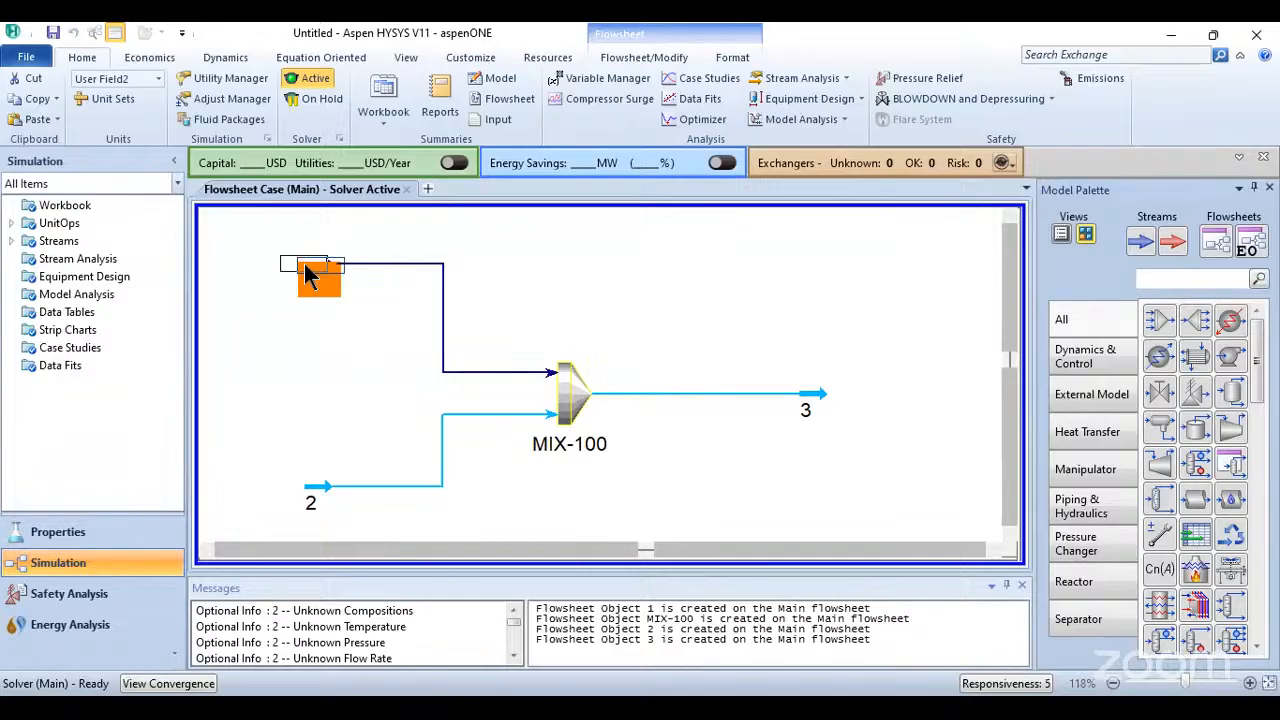
drag(305, 265, 304, 265)
click(467, 280)
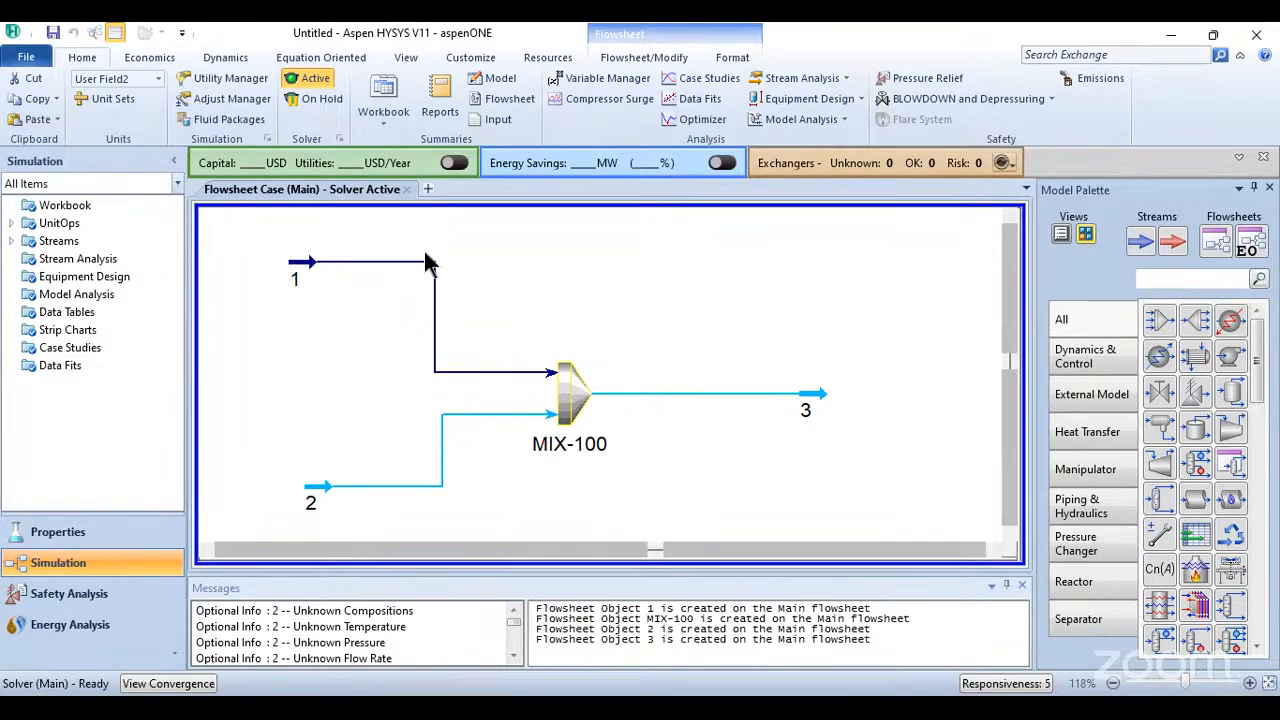
mouse_move(301, 266)
mouse_move(322, 494)
drag(322, 488, 293, 487)
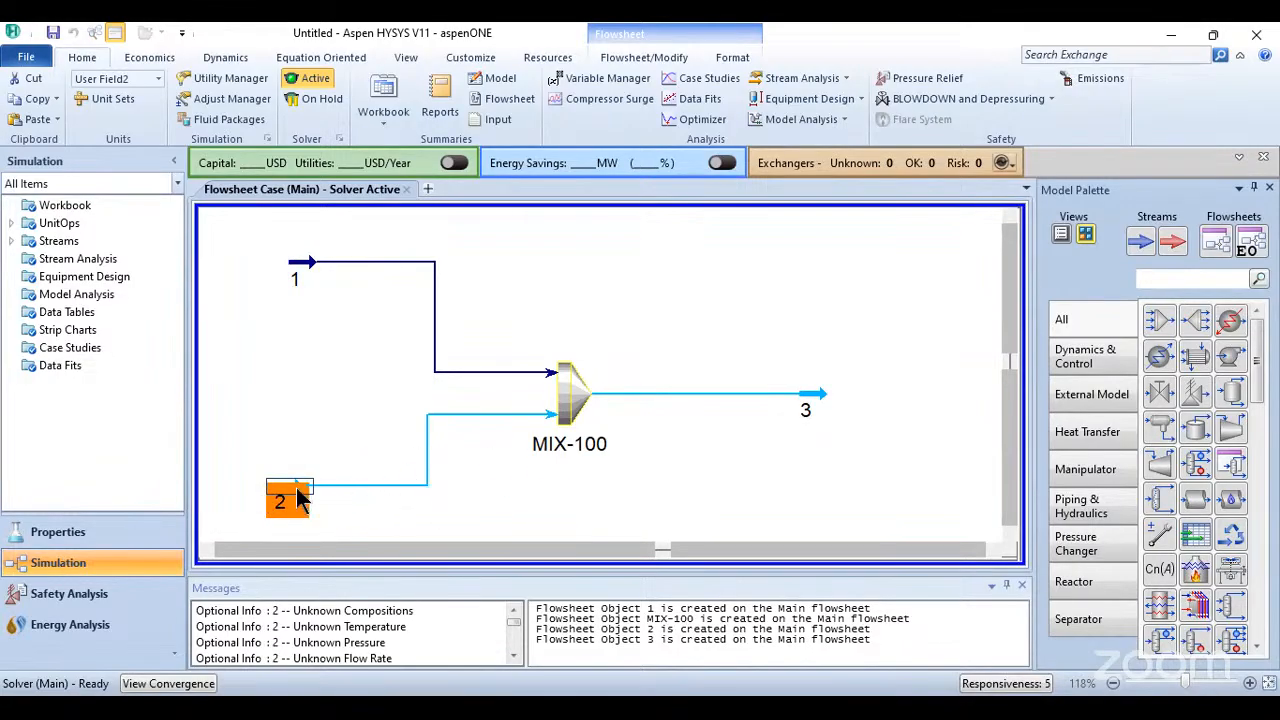
- Define stream 2 from stream 1, copying its temperature, pressure, composition, flow, correlations and cost parameters on a molar flow basis
double_click(300, 498)
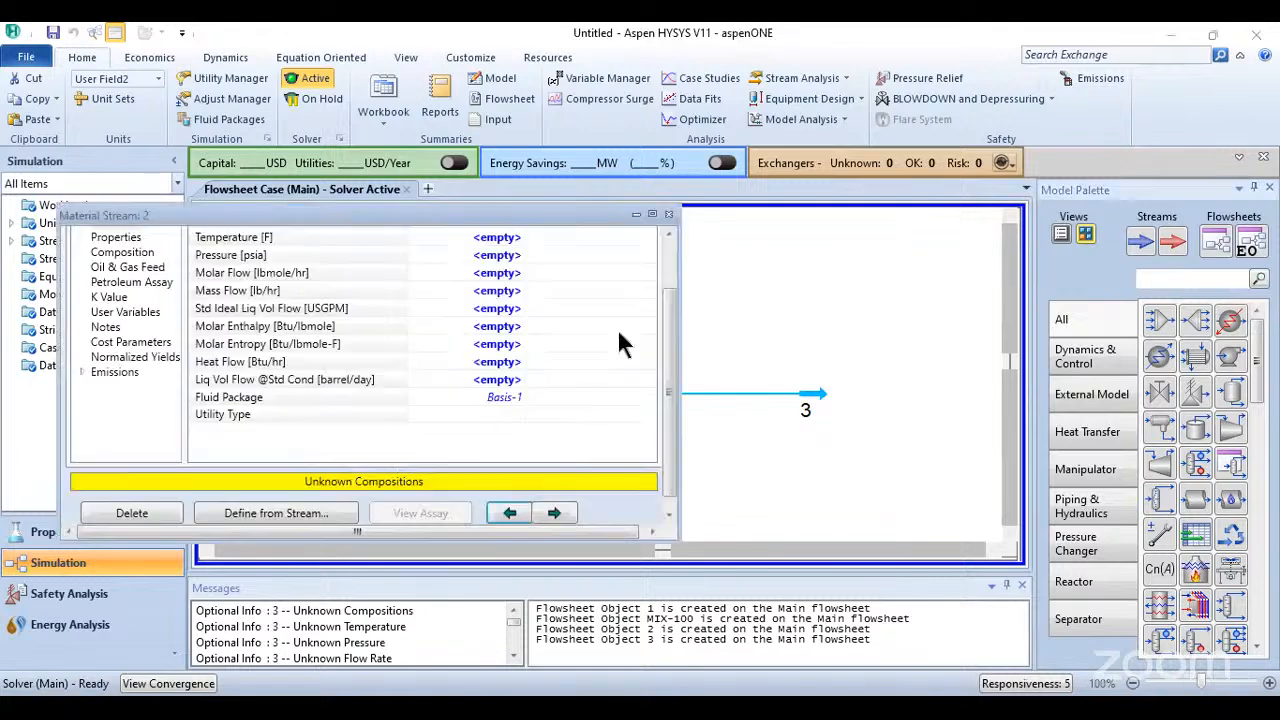
click(476, 285)
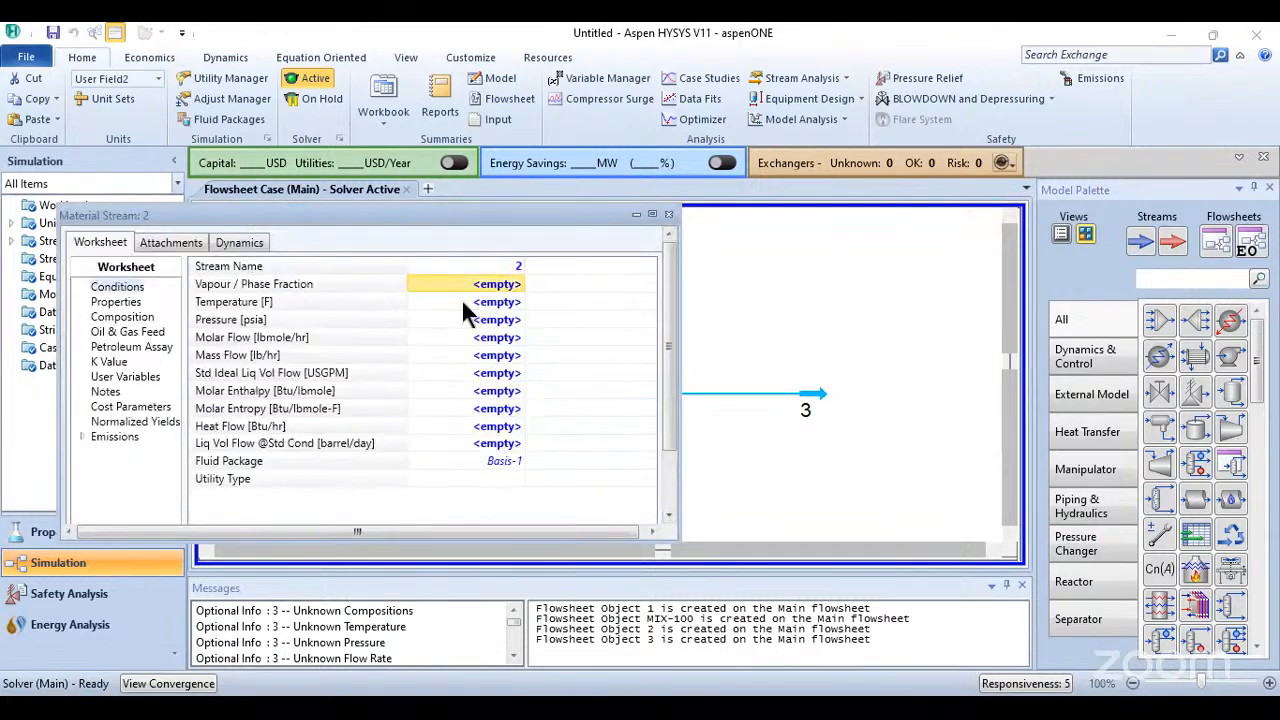
click(478, 304)
click(490, 320)
click(485, 336)
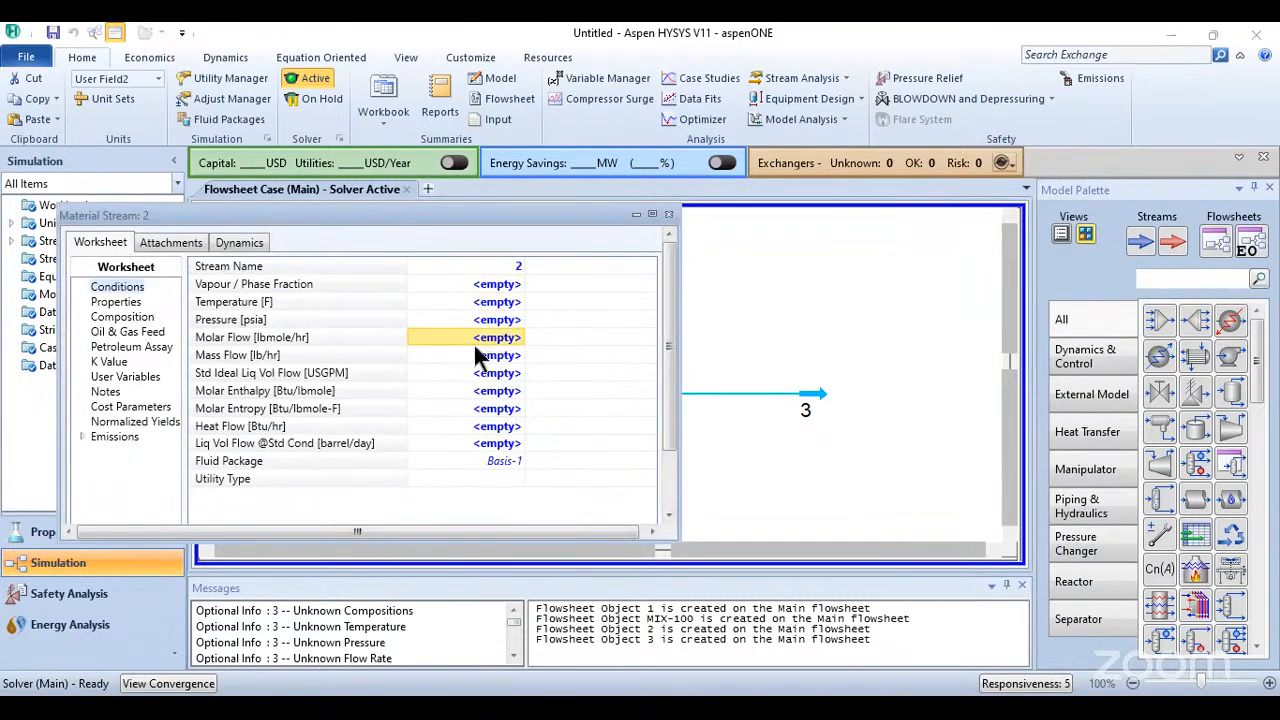
click(134, 317)
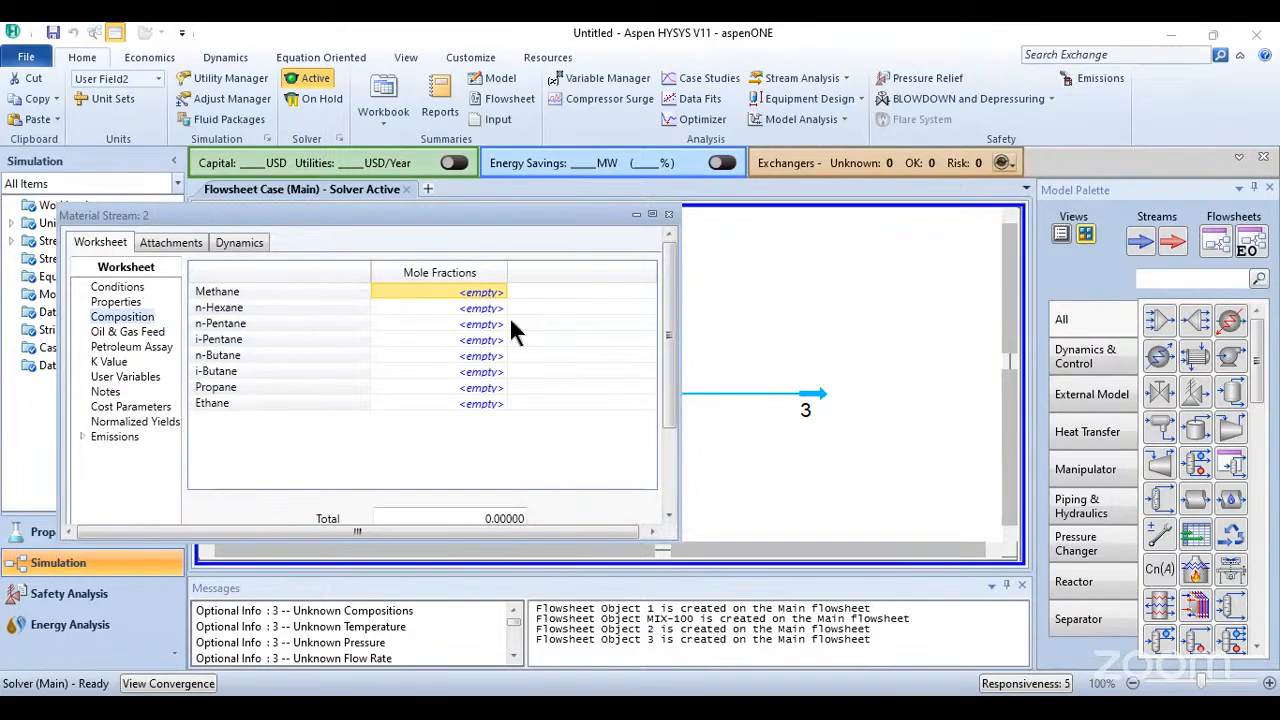
click(668, 481)
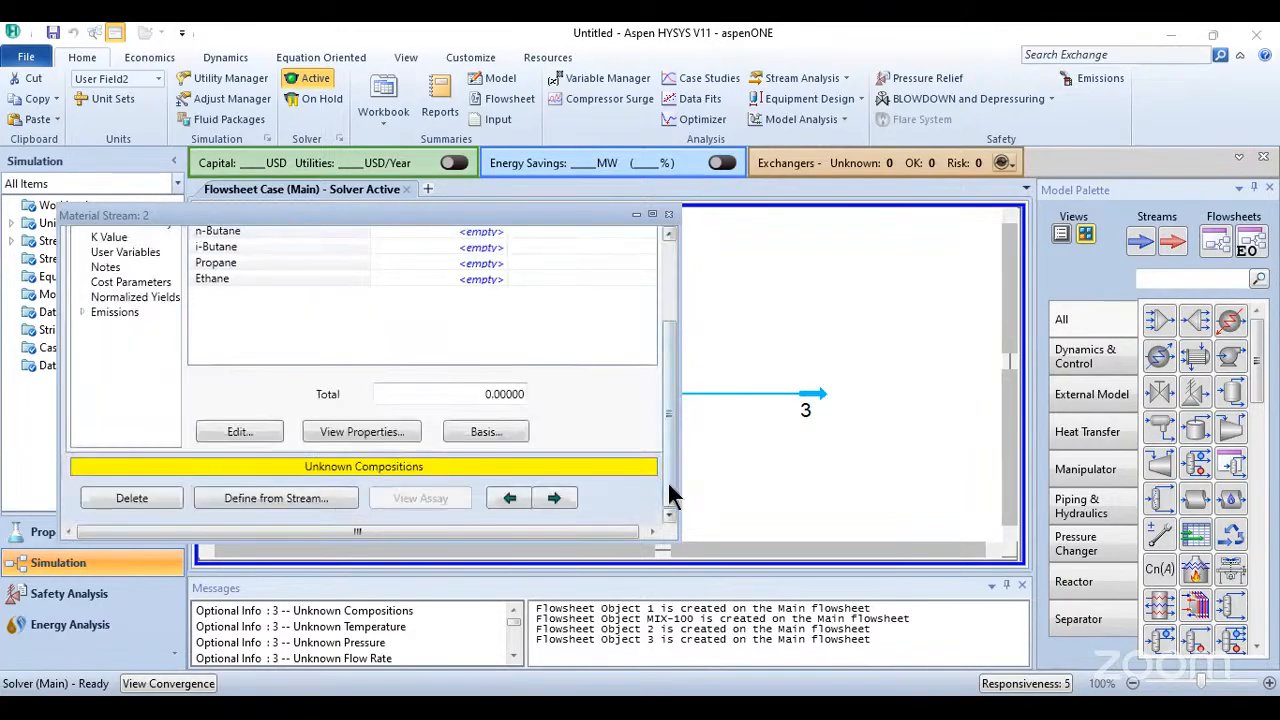
click(246, 506)
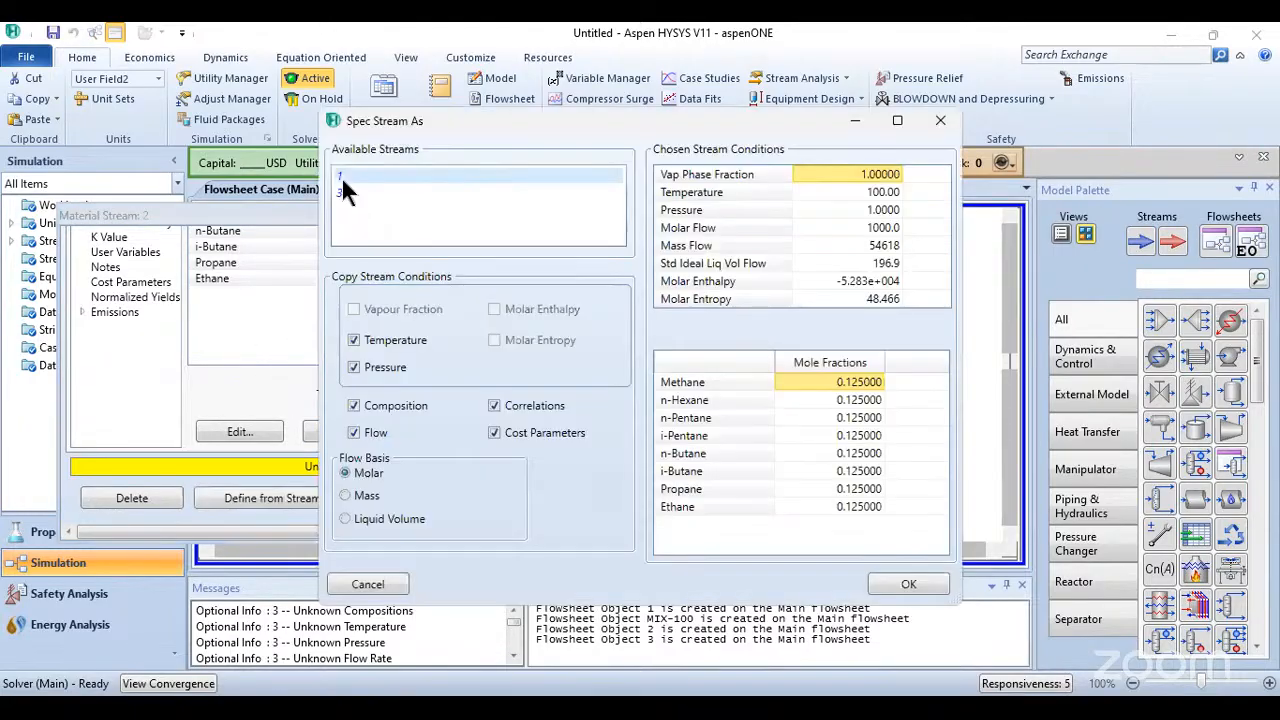
click(341, 176)
click(912, 584)
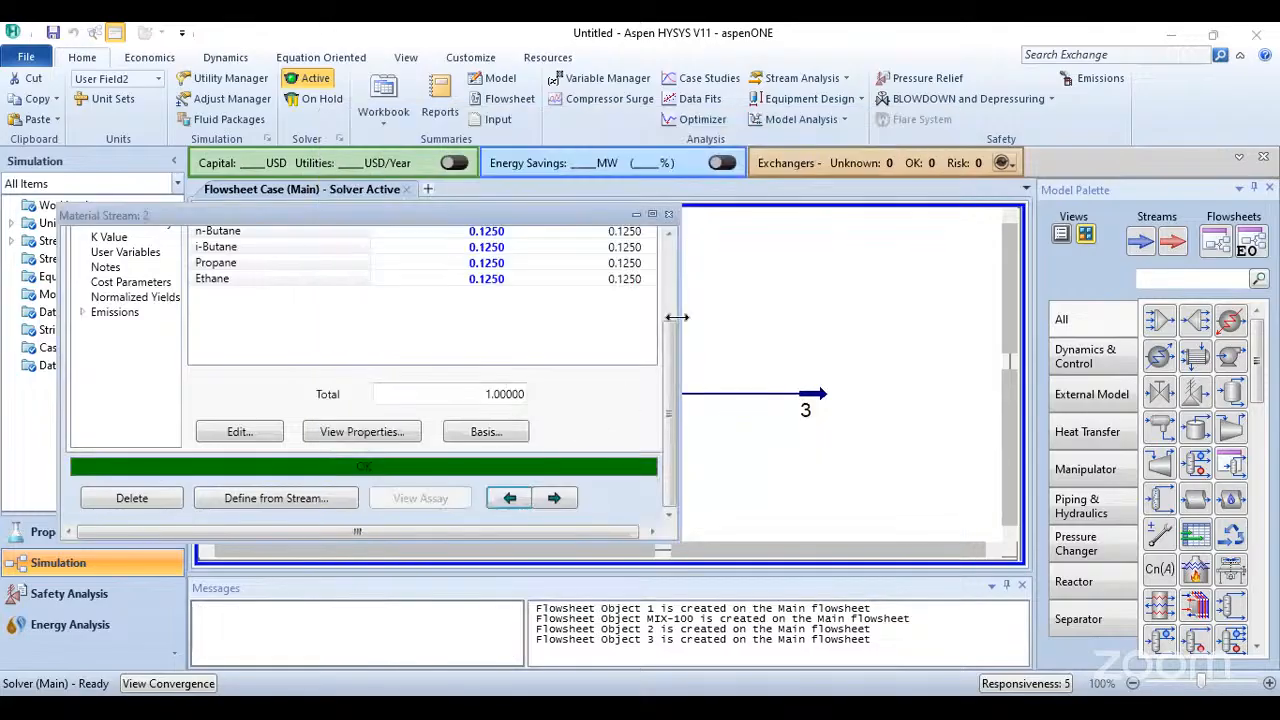
click(793, 278)
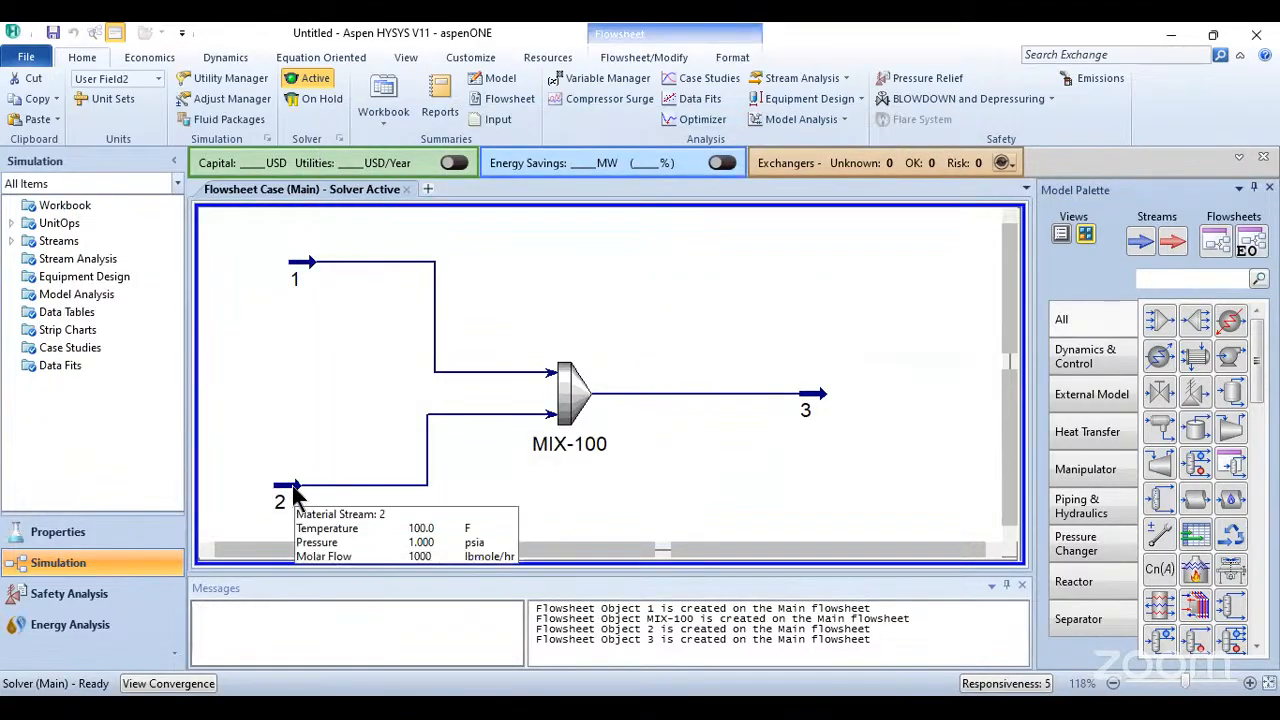
- Nudge the mixer slightly toward its outlet stream and move streams 3 and 1 a little farther outward on the flowsheet
click(295, 505)
click(400, 519)
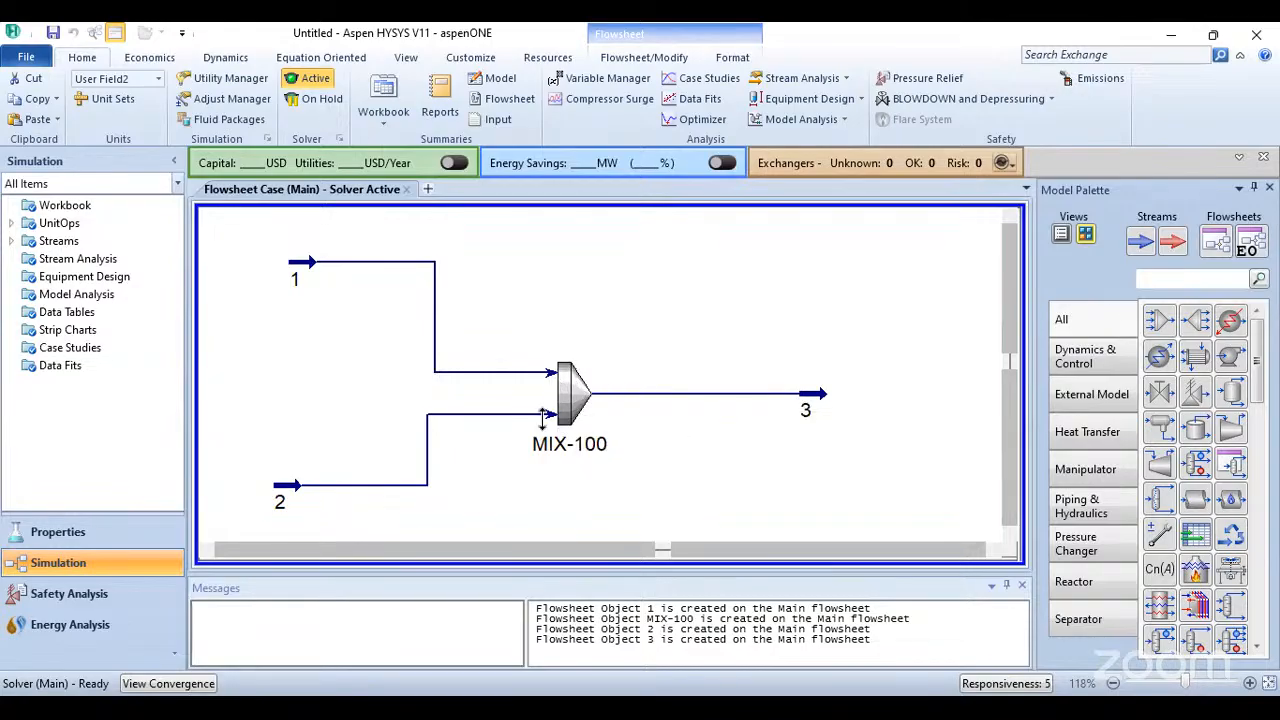
click(573, 405)
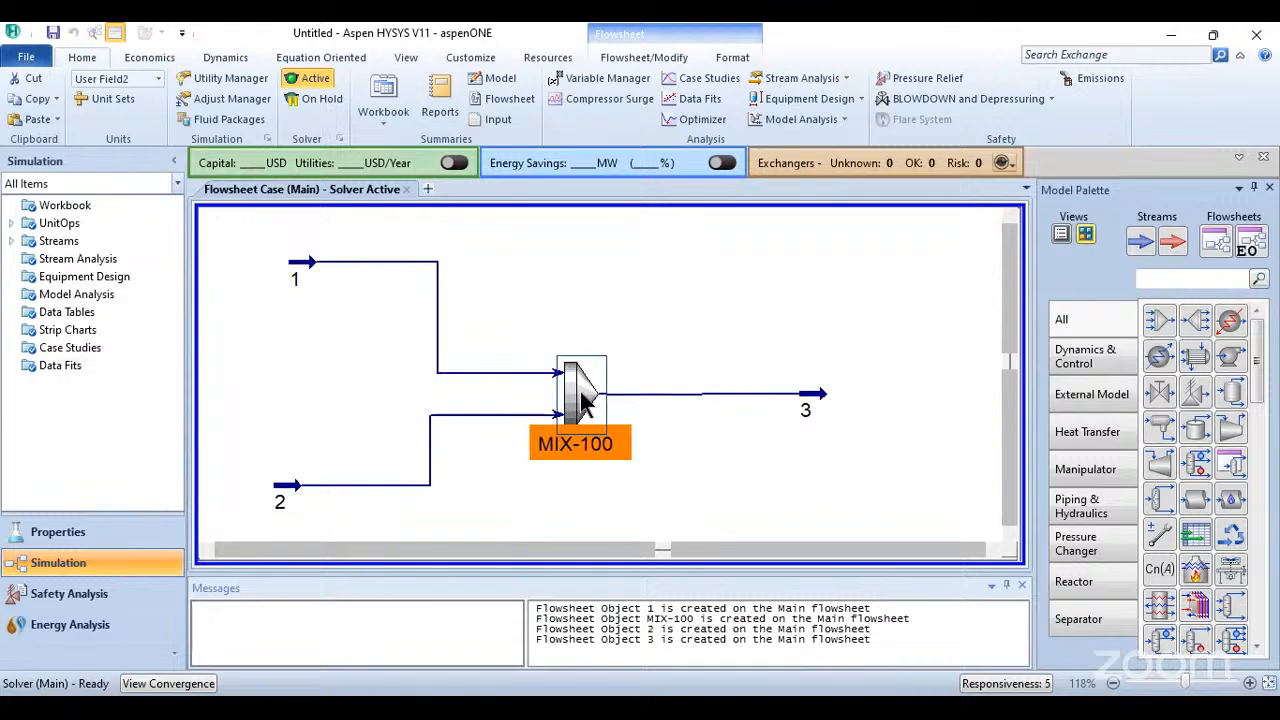
click(607, 346)
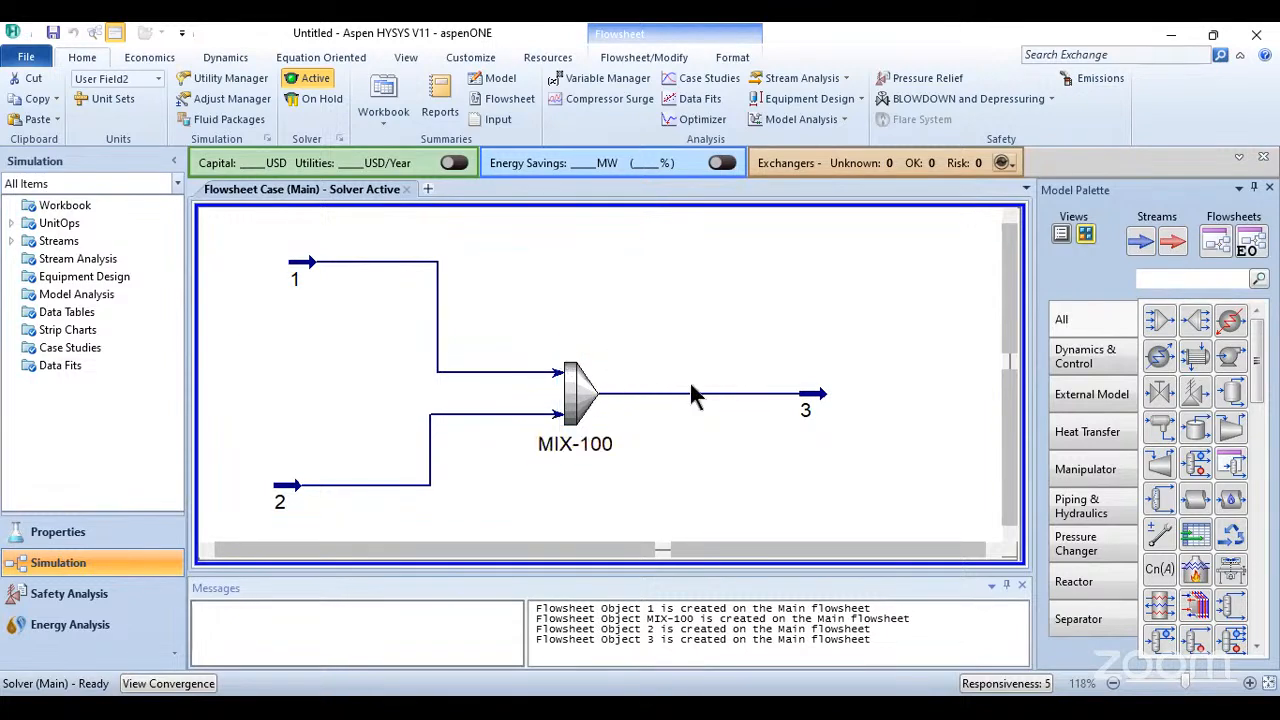
click(828, 398)
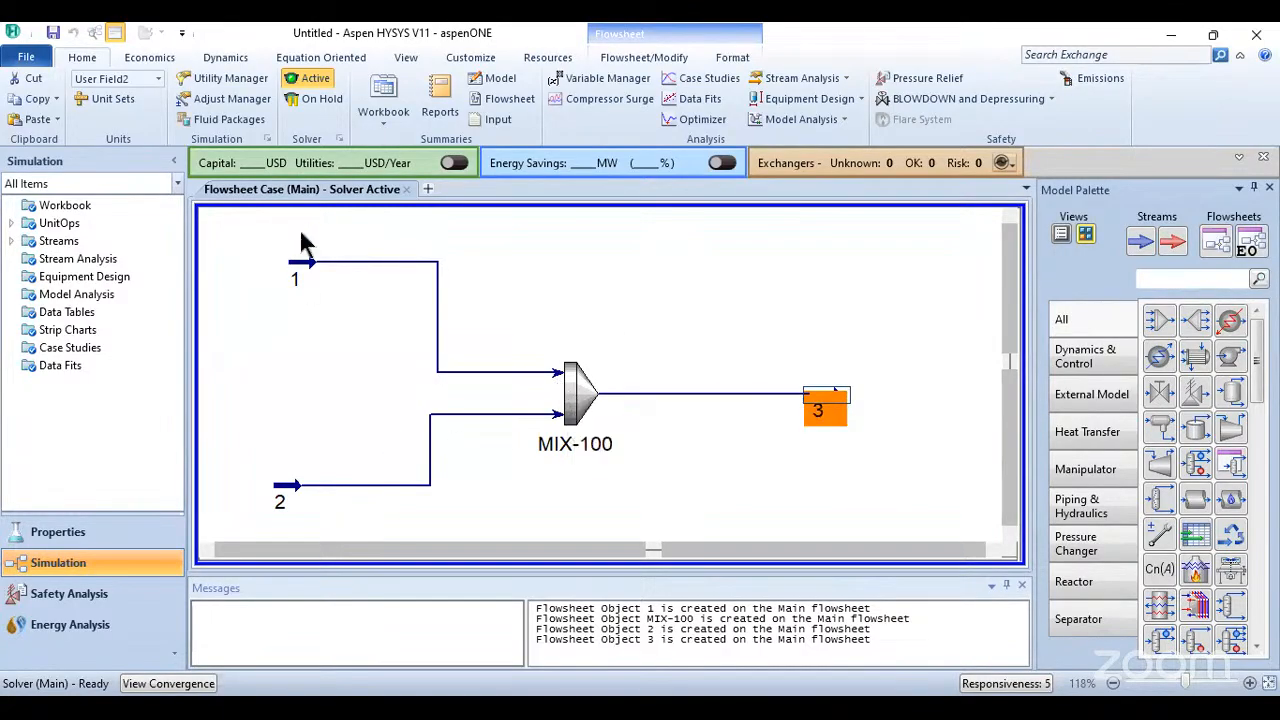
click(296, 263)
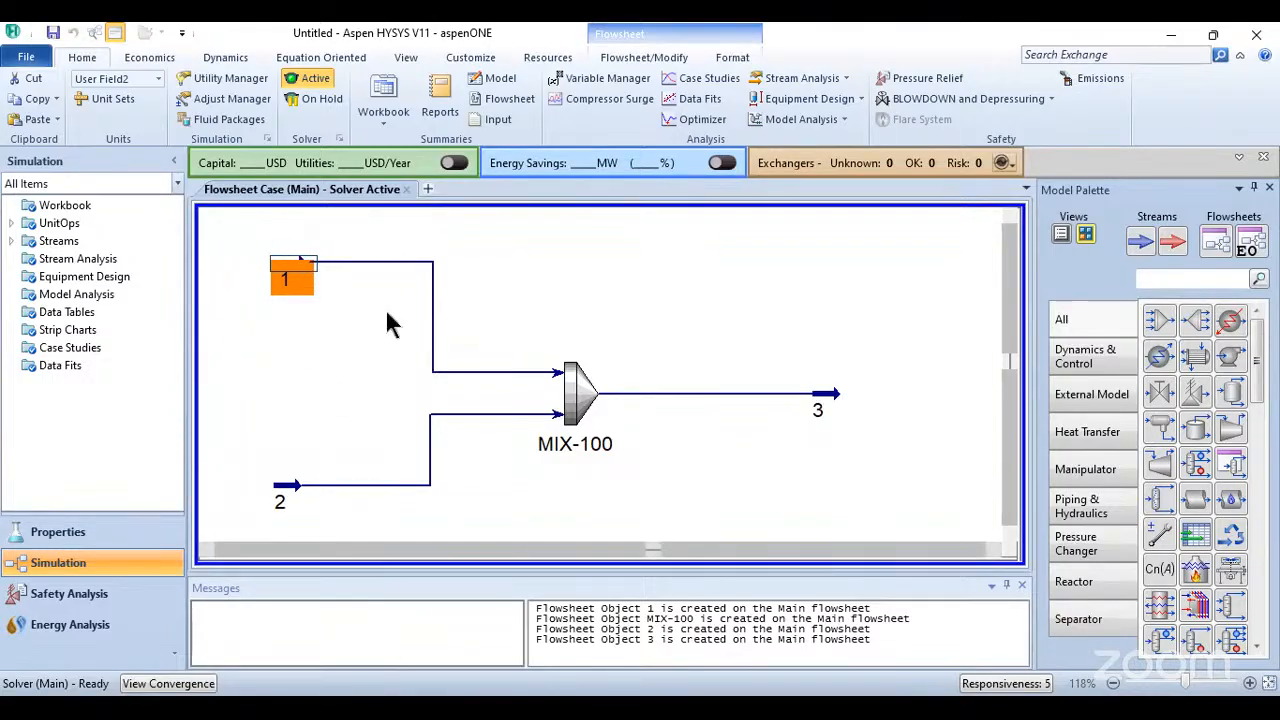
mouse_move(836, 400)
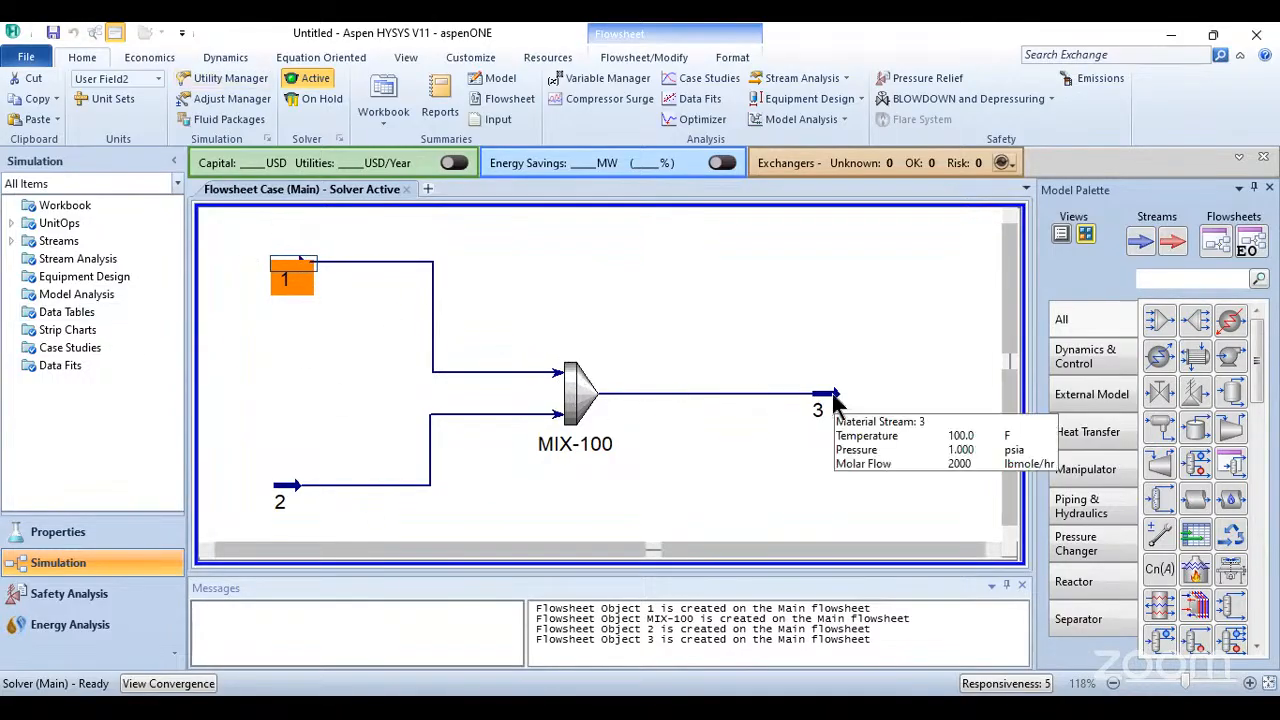